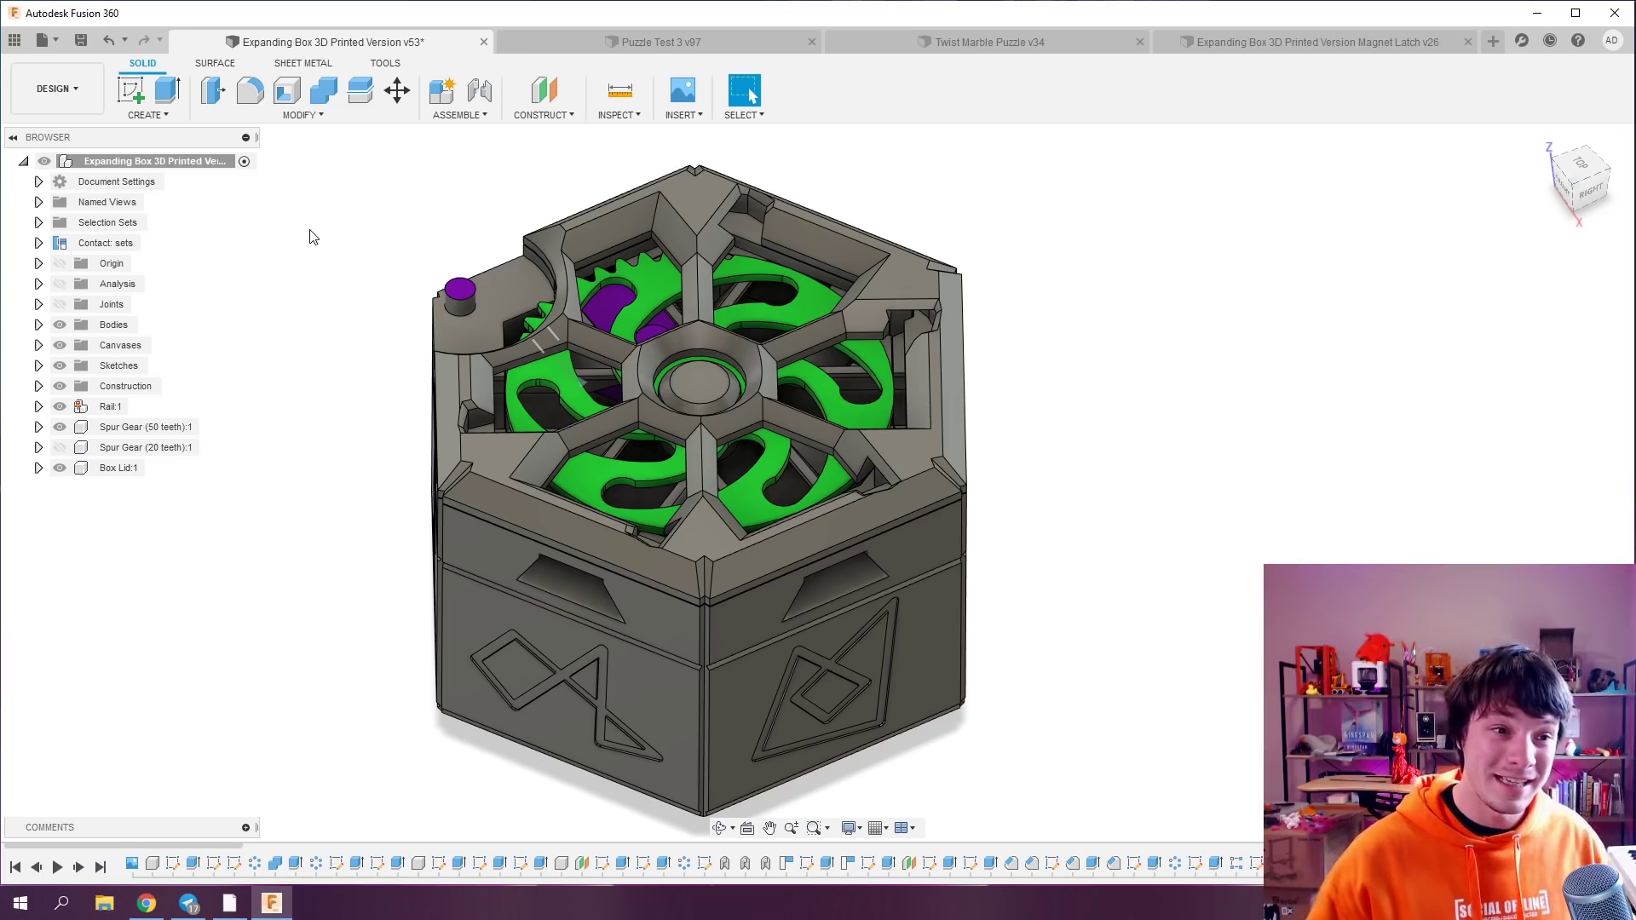
Orbit around the box and roll the design history back one step to the gear model.
mouse_move(296, 391)
middle_mouse_down("shift")
mouse_move(227, 372)
mouse_move(267, 380)
mouse_move(248, 398)
mouse_move(325, 393)
middle_mouse_up("shift")
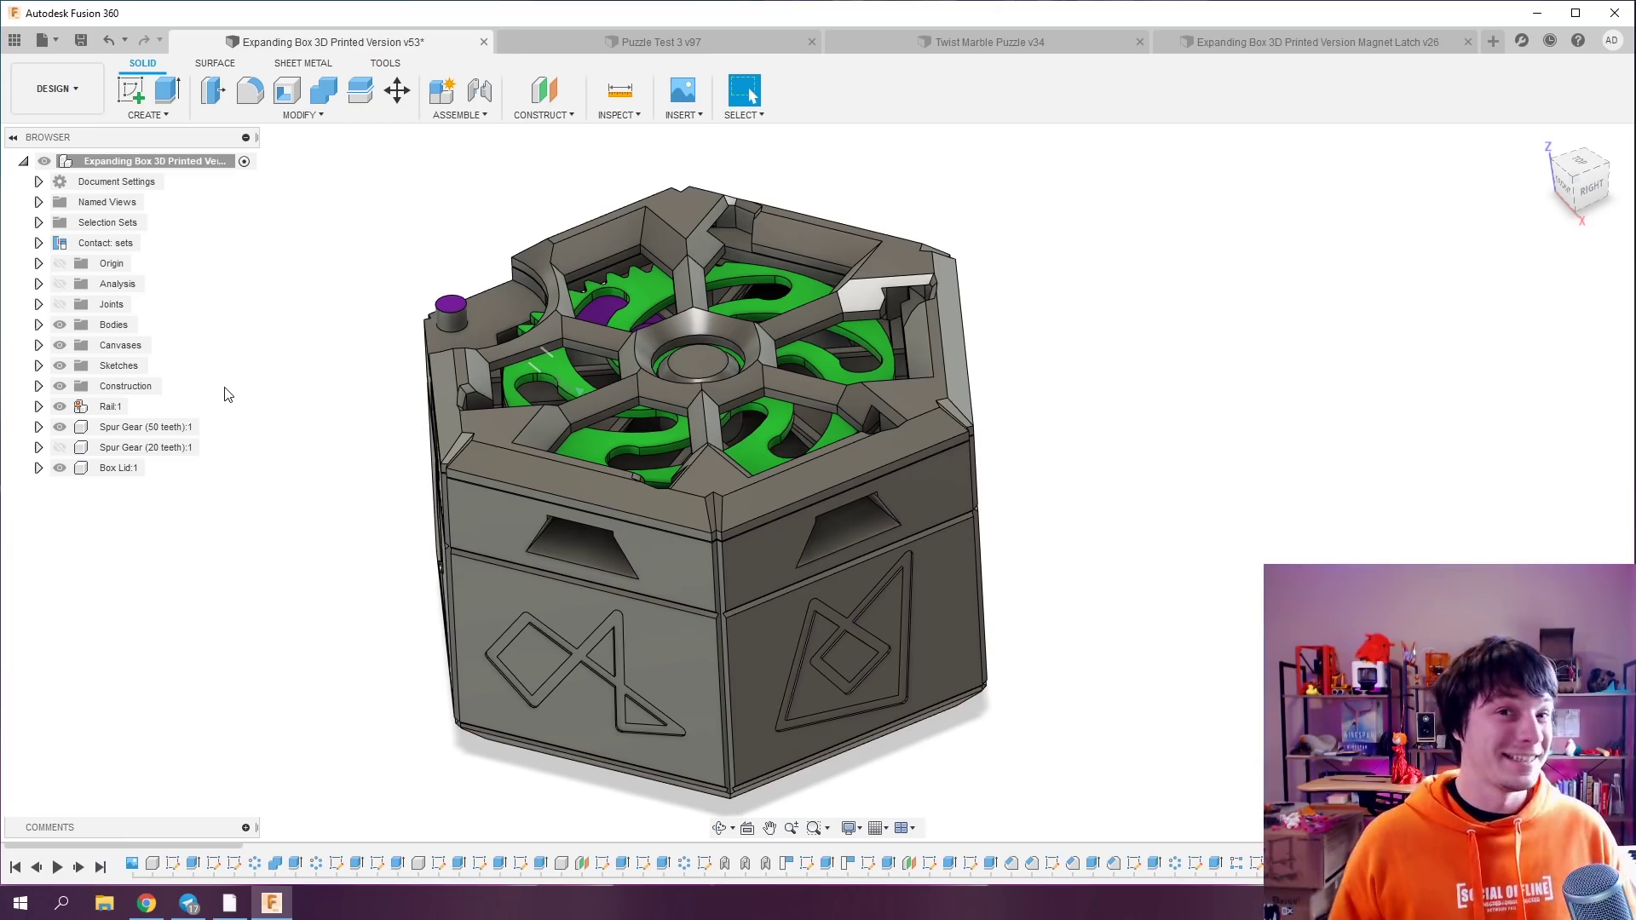
mouse_move(315, 358)
middle_mouse_down("shift")
mouse_move(340, 366)
mouse_move(315, 363)
middle_mouse_up("shift")
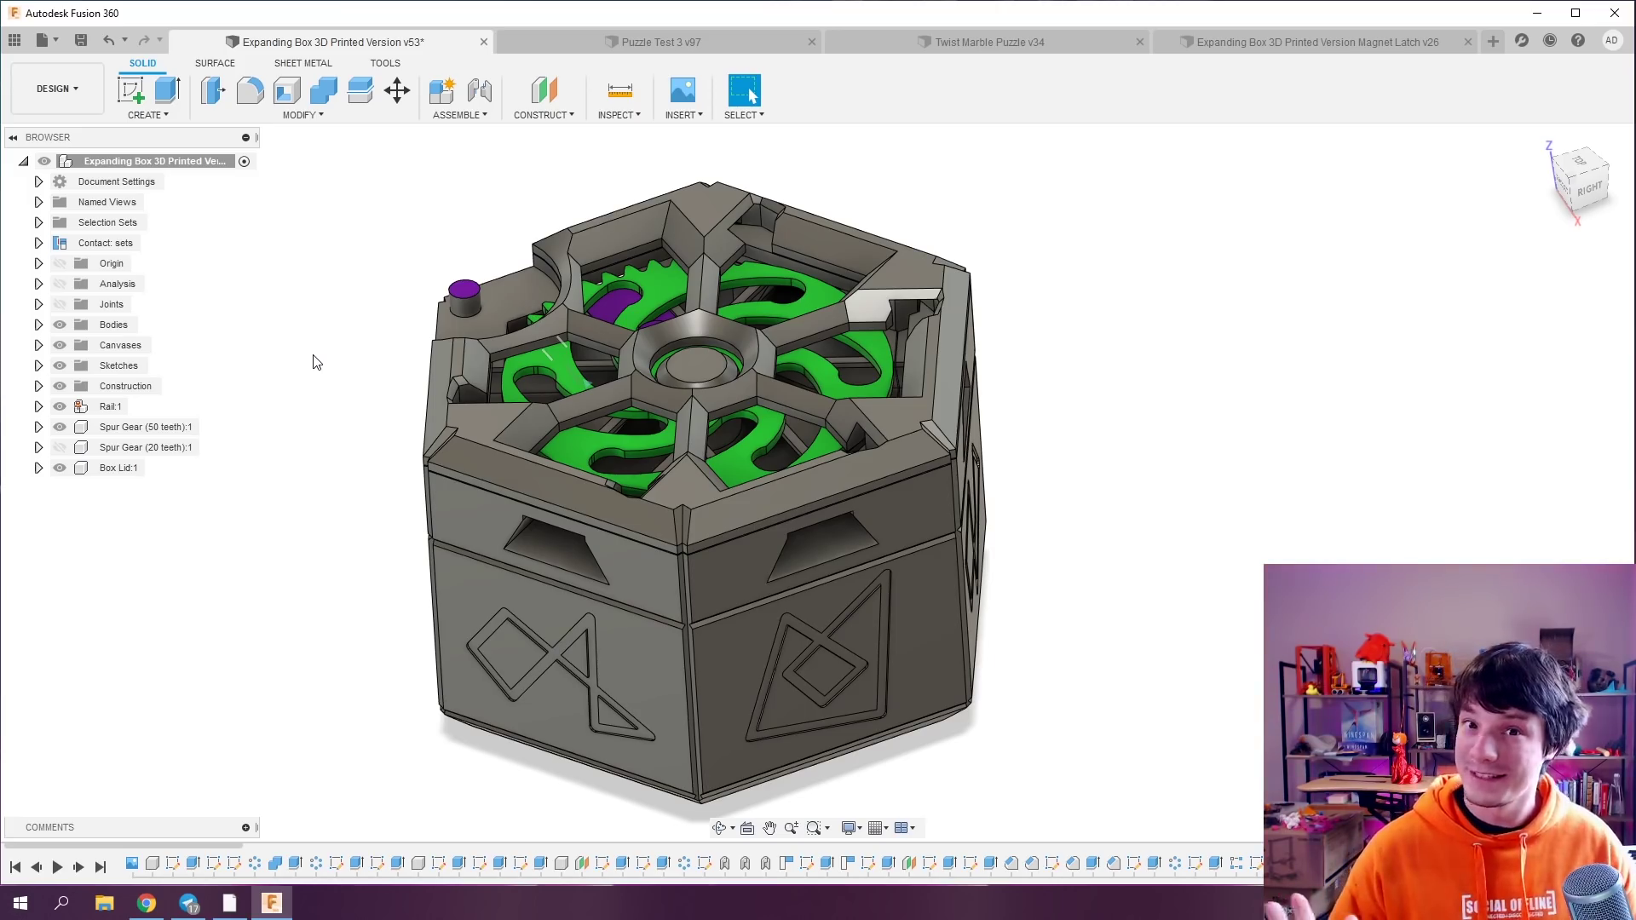
middle_click_drag(234, 362, 310, 391, "shift")
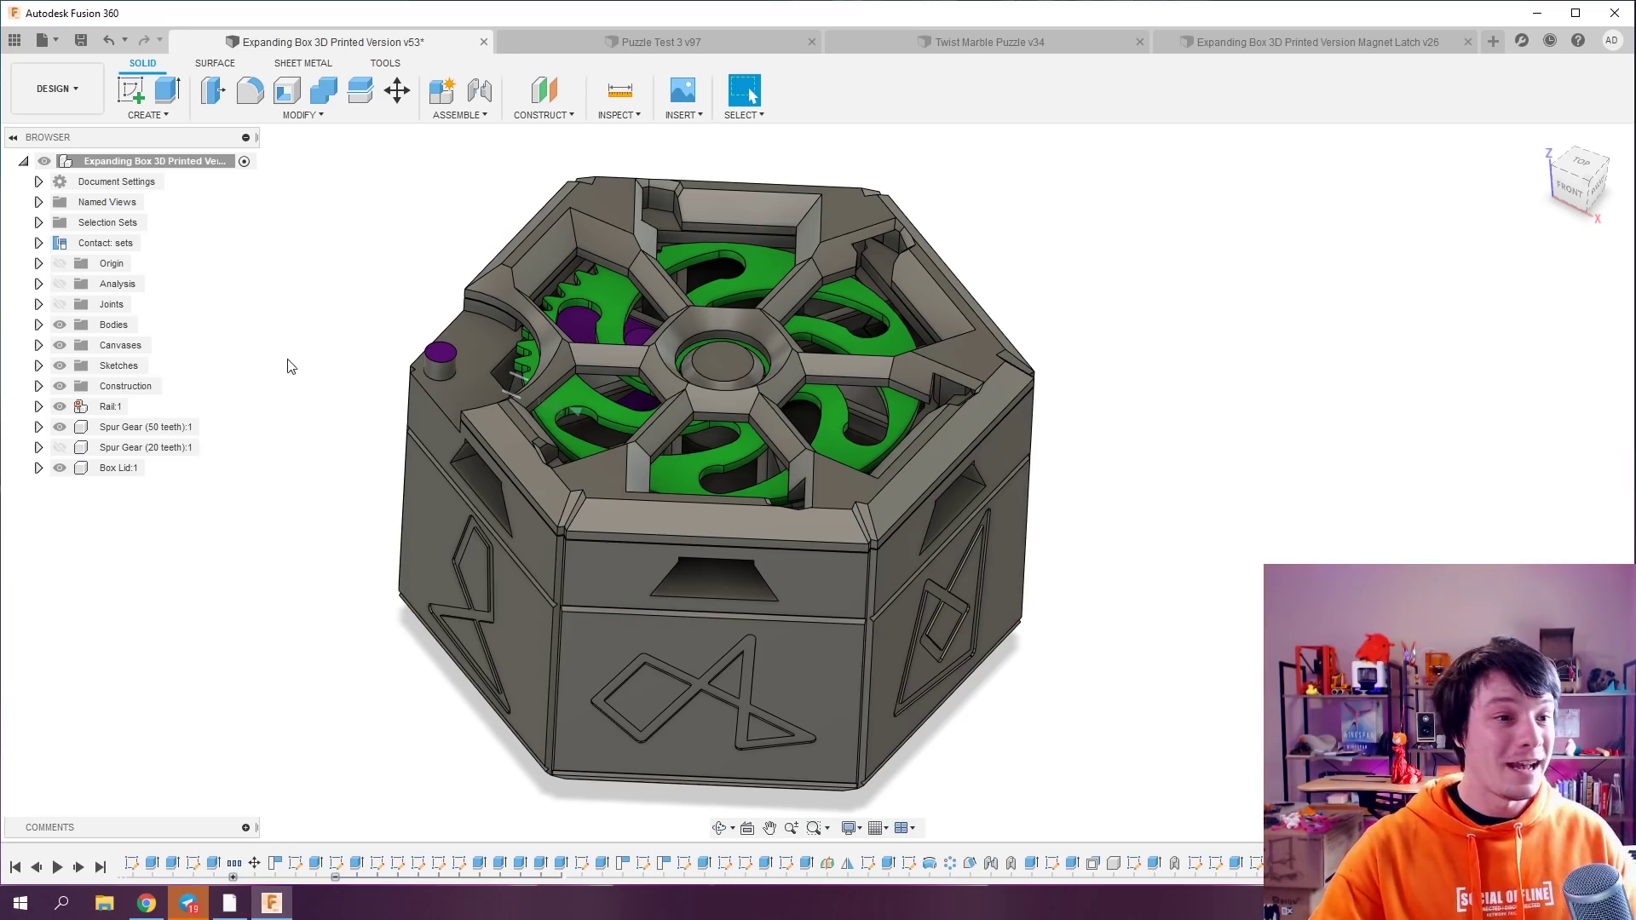
scroll(292, 366, "up", 2)
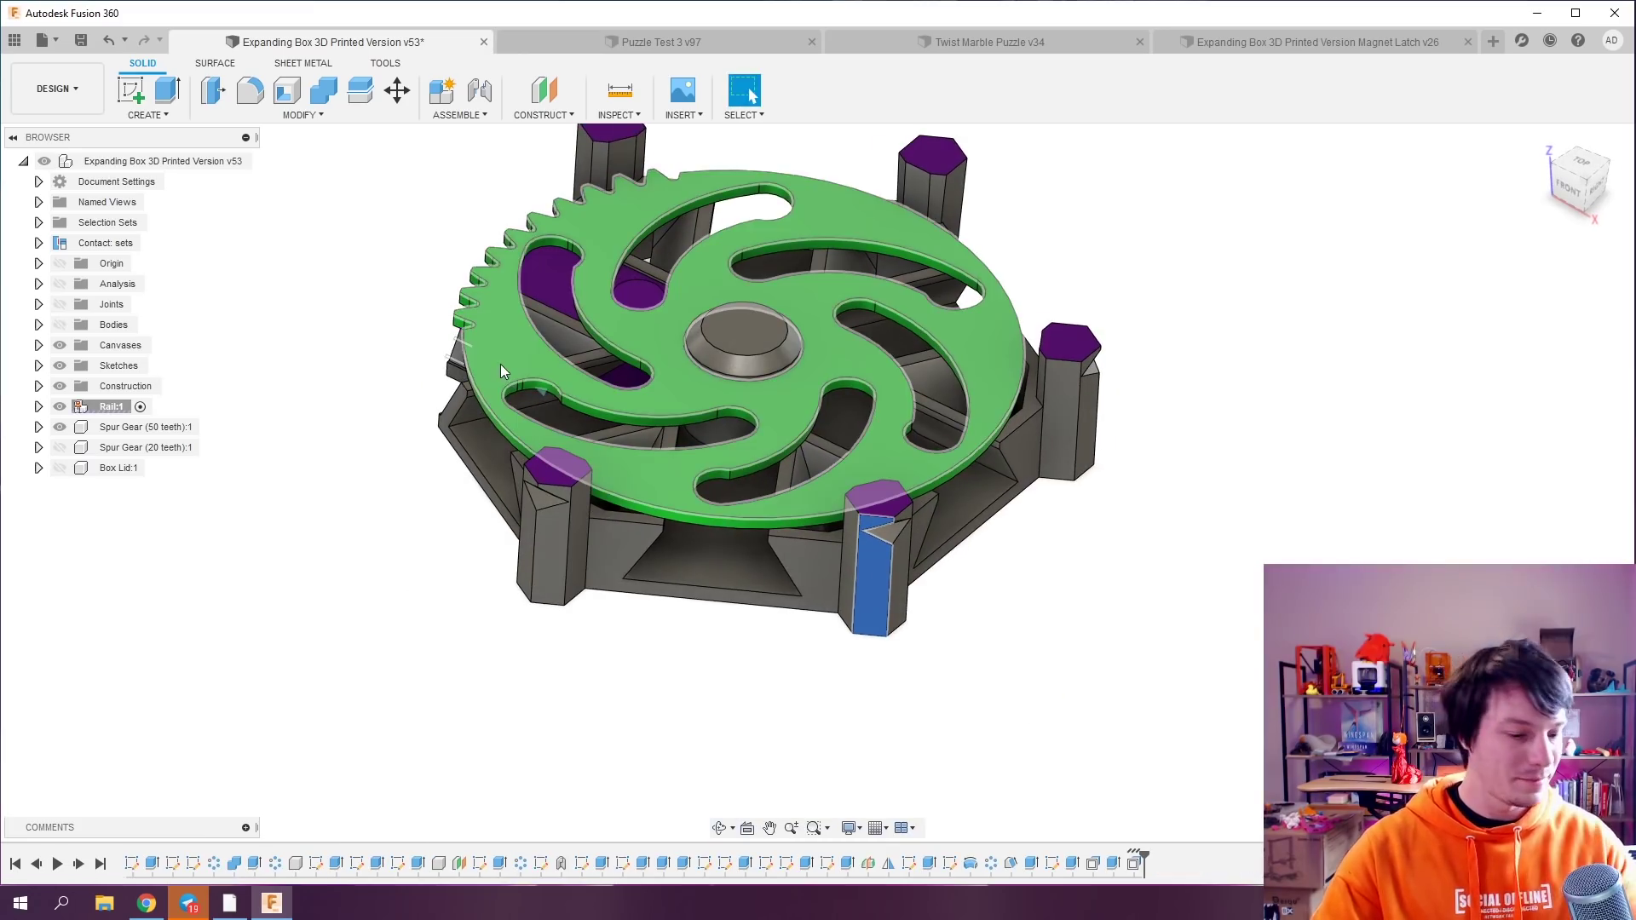
middle_click_drag(500, 365, 569, 513)
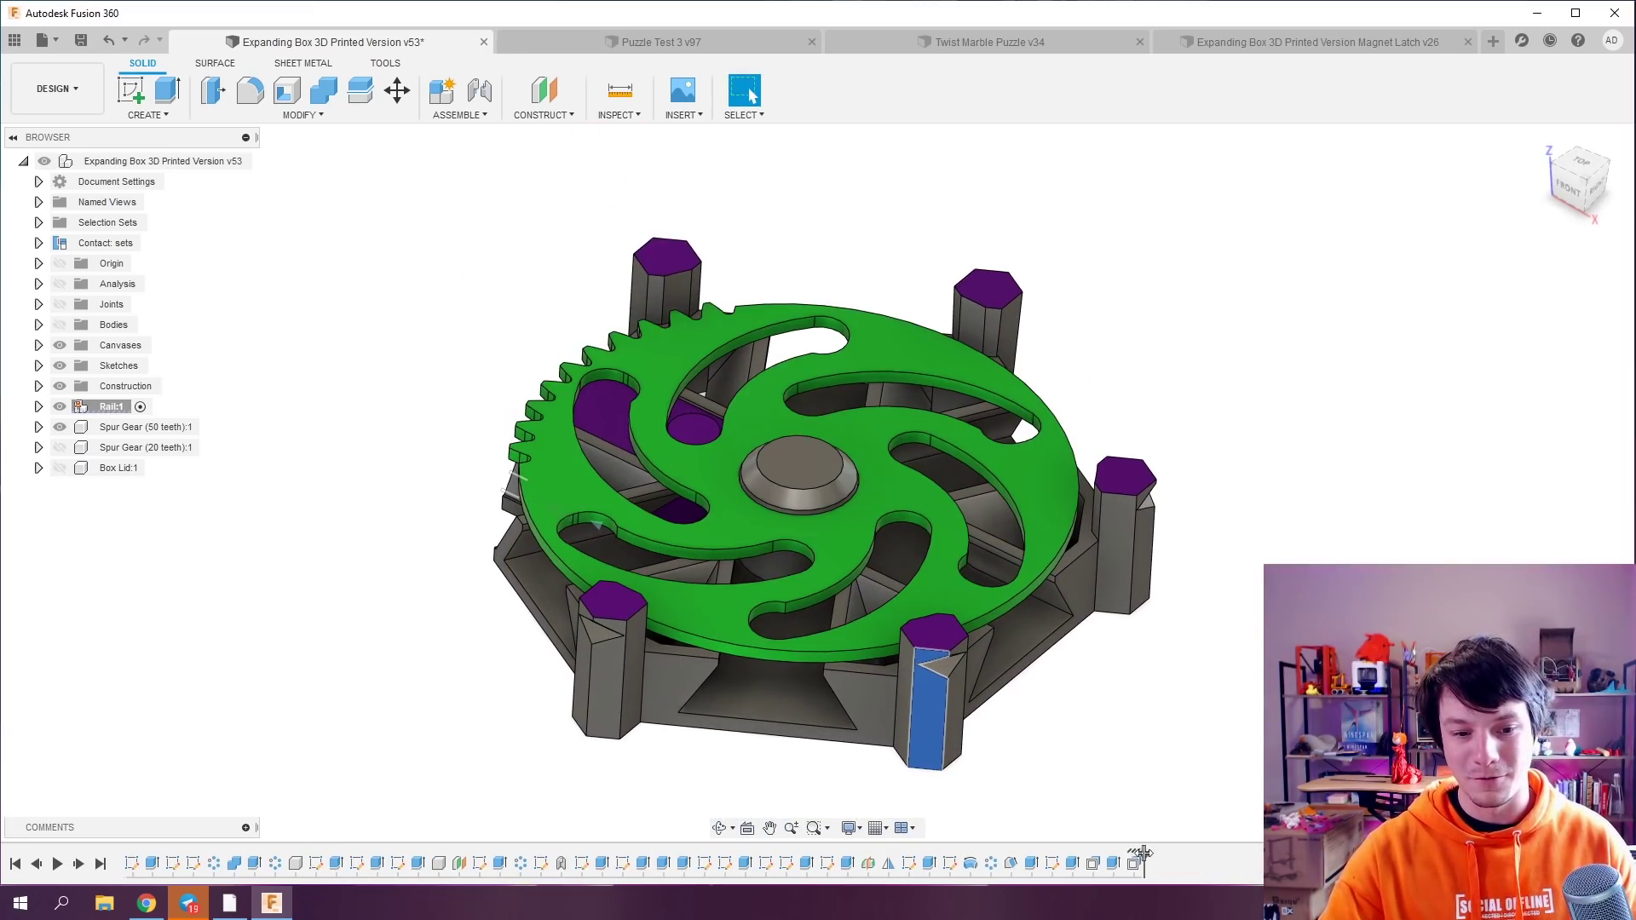
left_click_drag(1143, 855, 1123, 855)
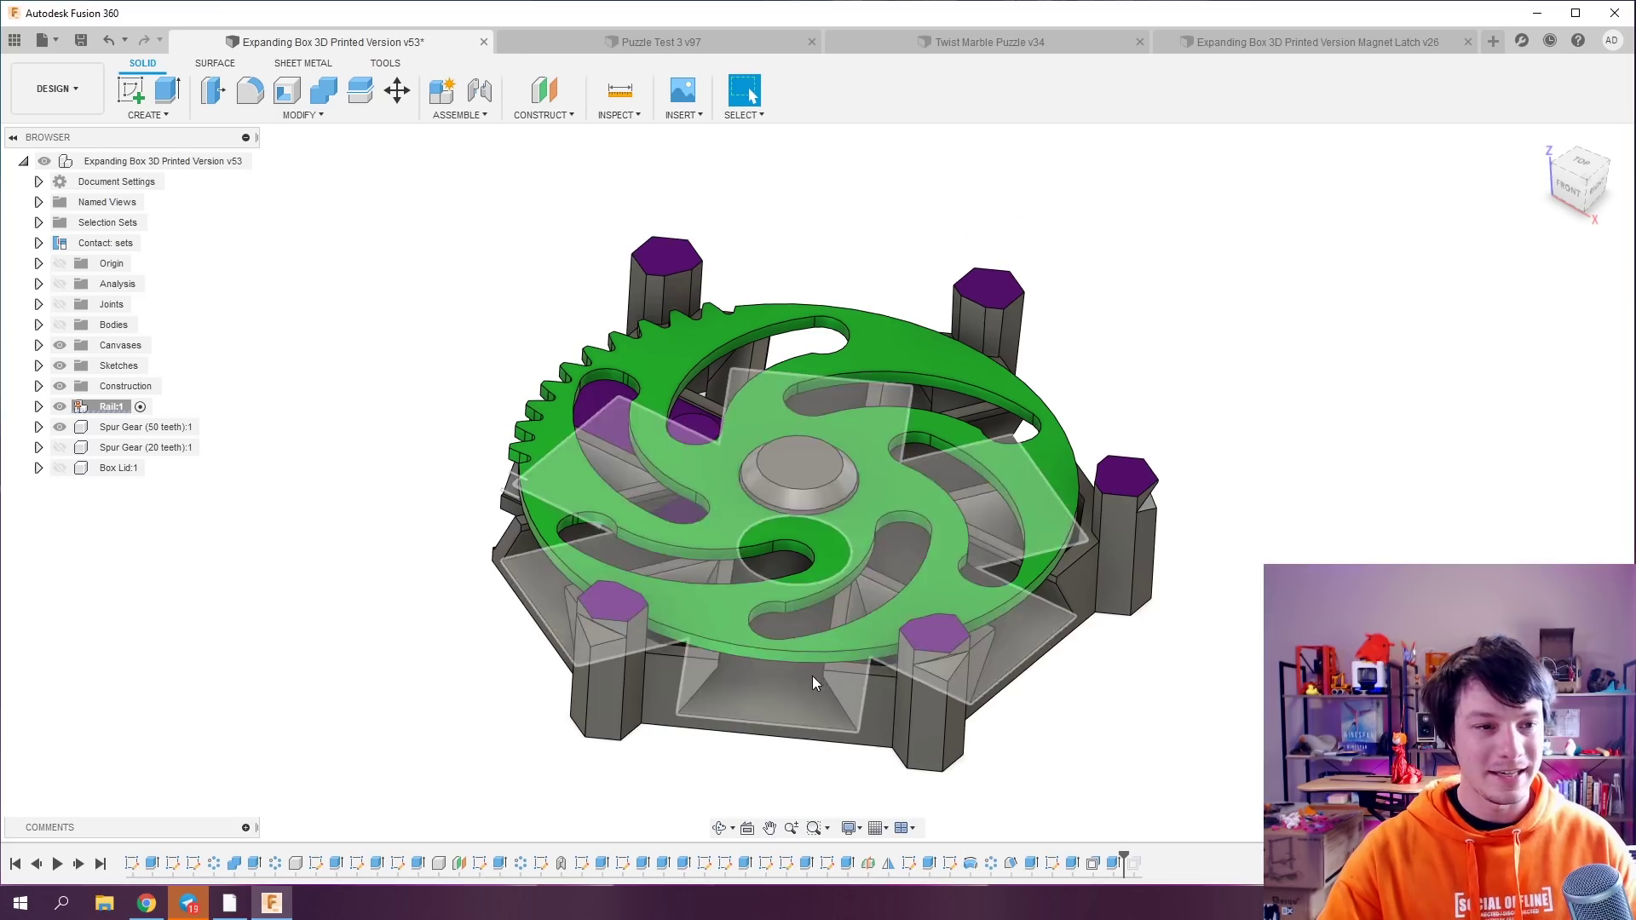
scroll(814, 682, "up", 2)
scroll(813, 682, "up", 1)
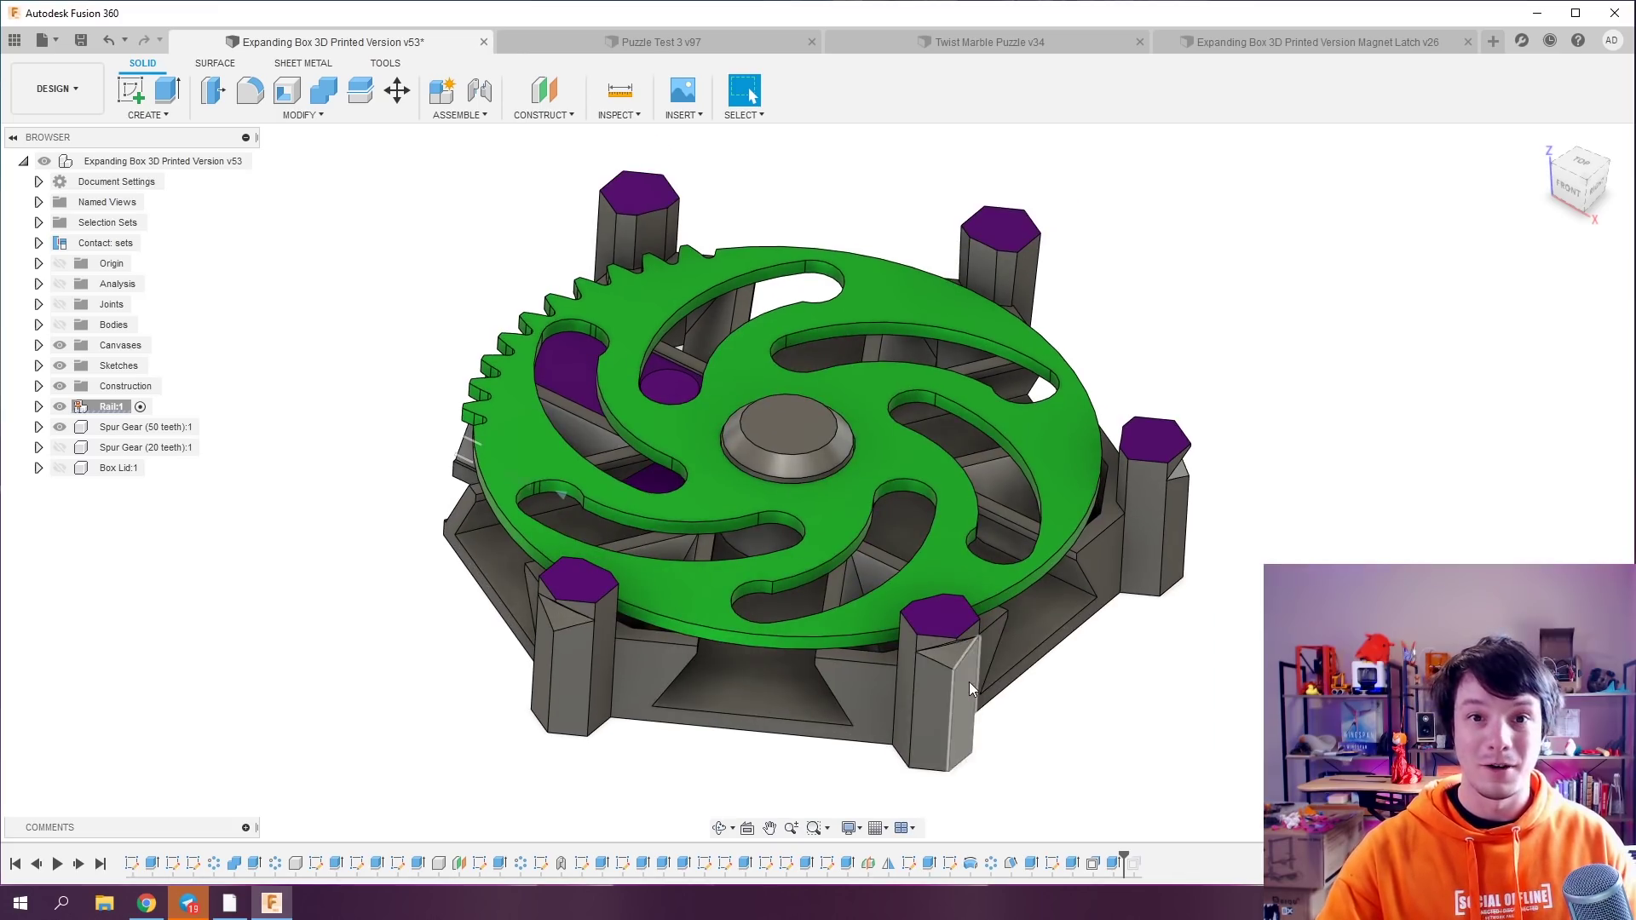
Briefly show the Body1 box shell, then hide it again to view the pillars around the gear.
left_click(39, 324)
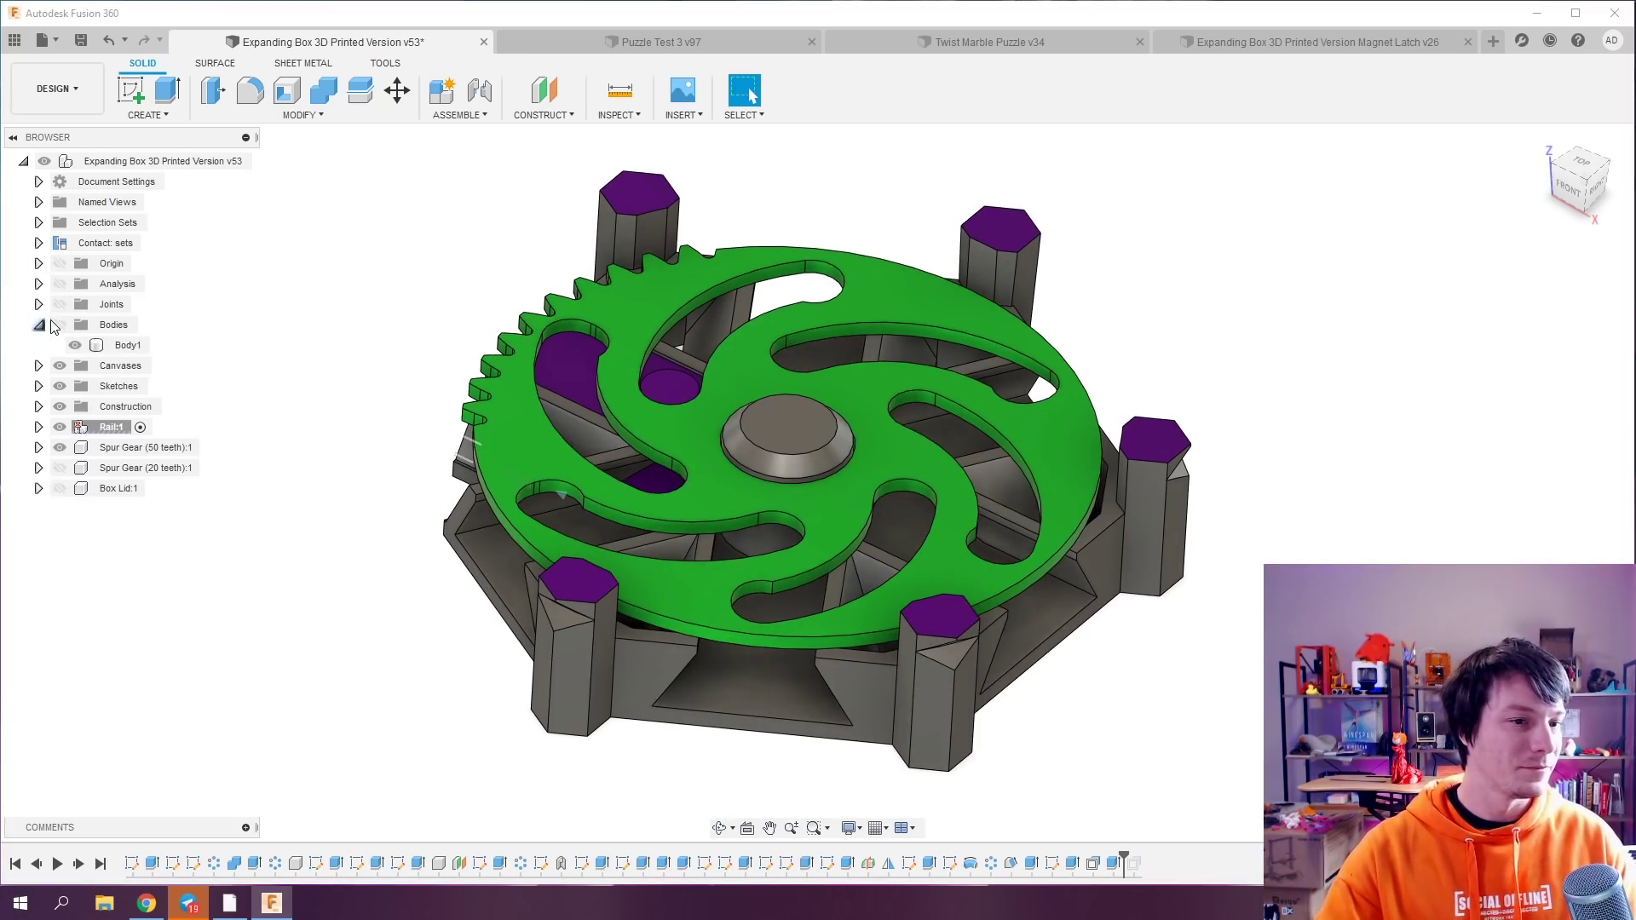
left_click(60, 324)
left_click(127, 345)
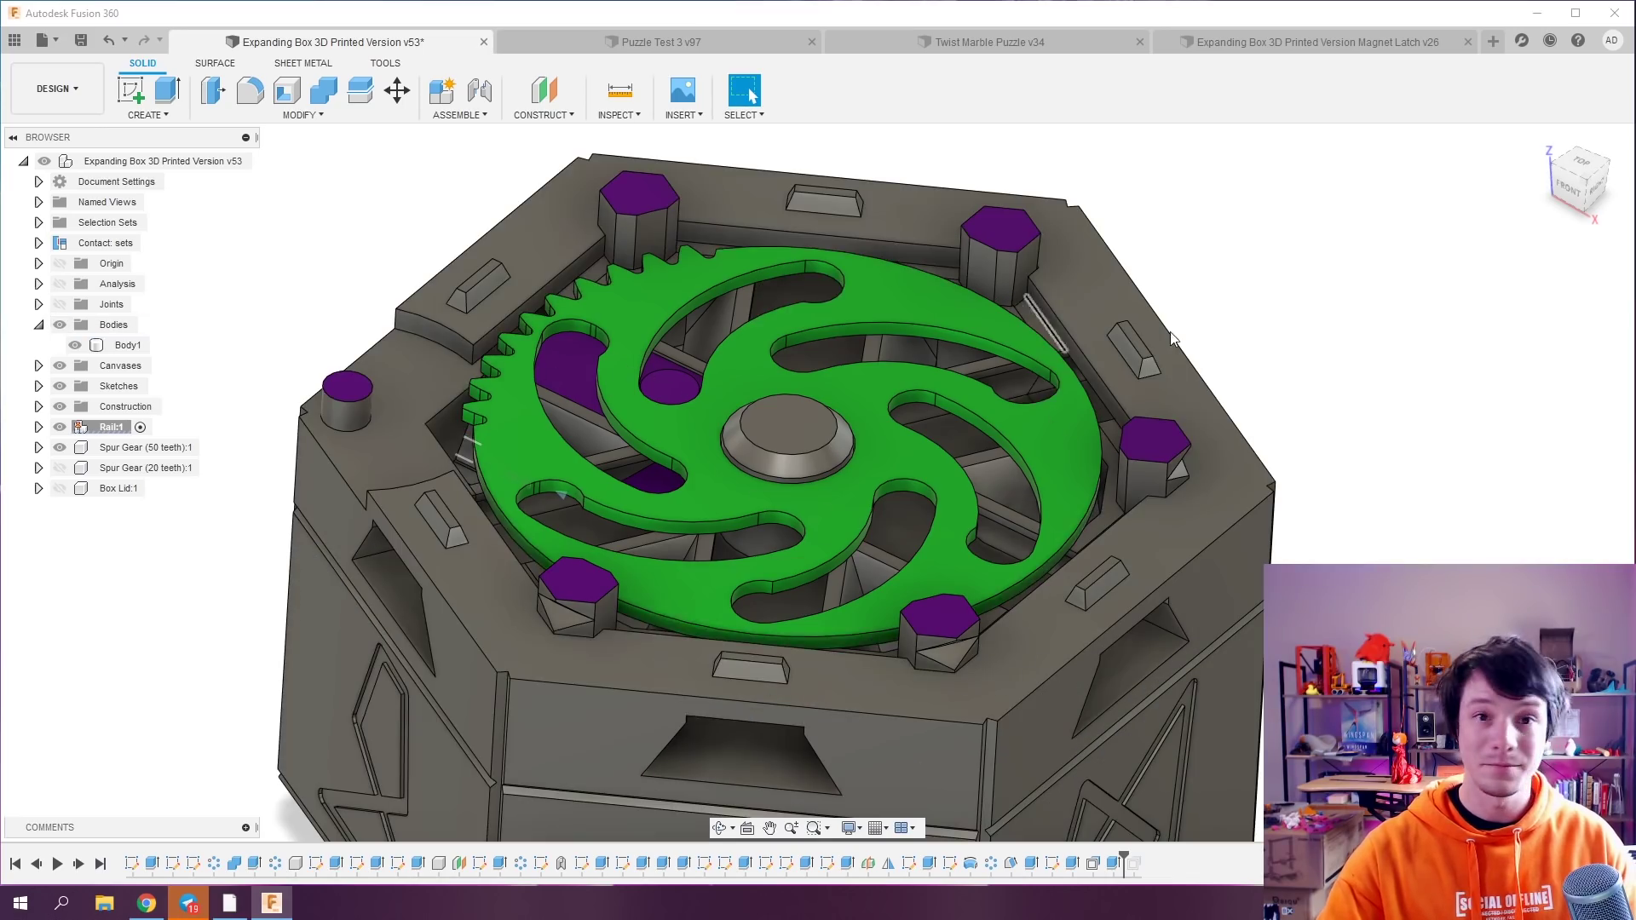
key("v")
middle_click_drag(358, 597, 259, 559, "shift")
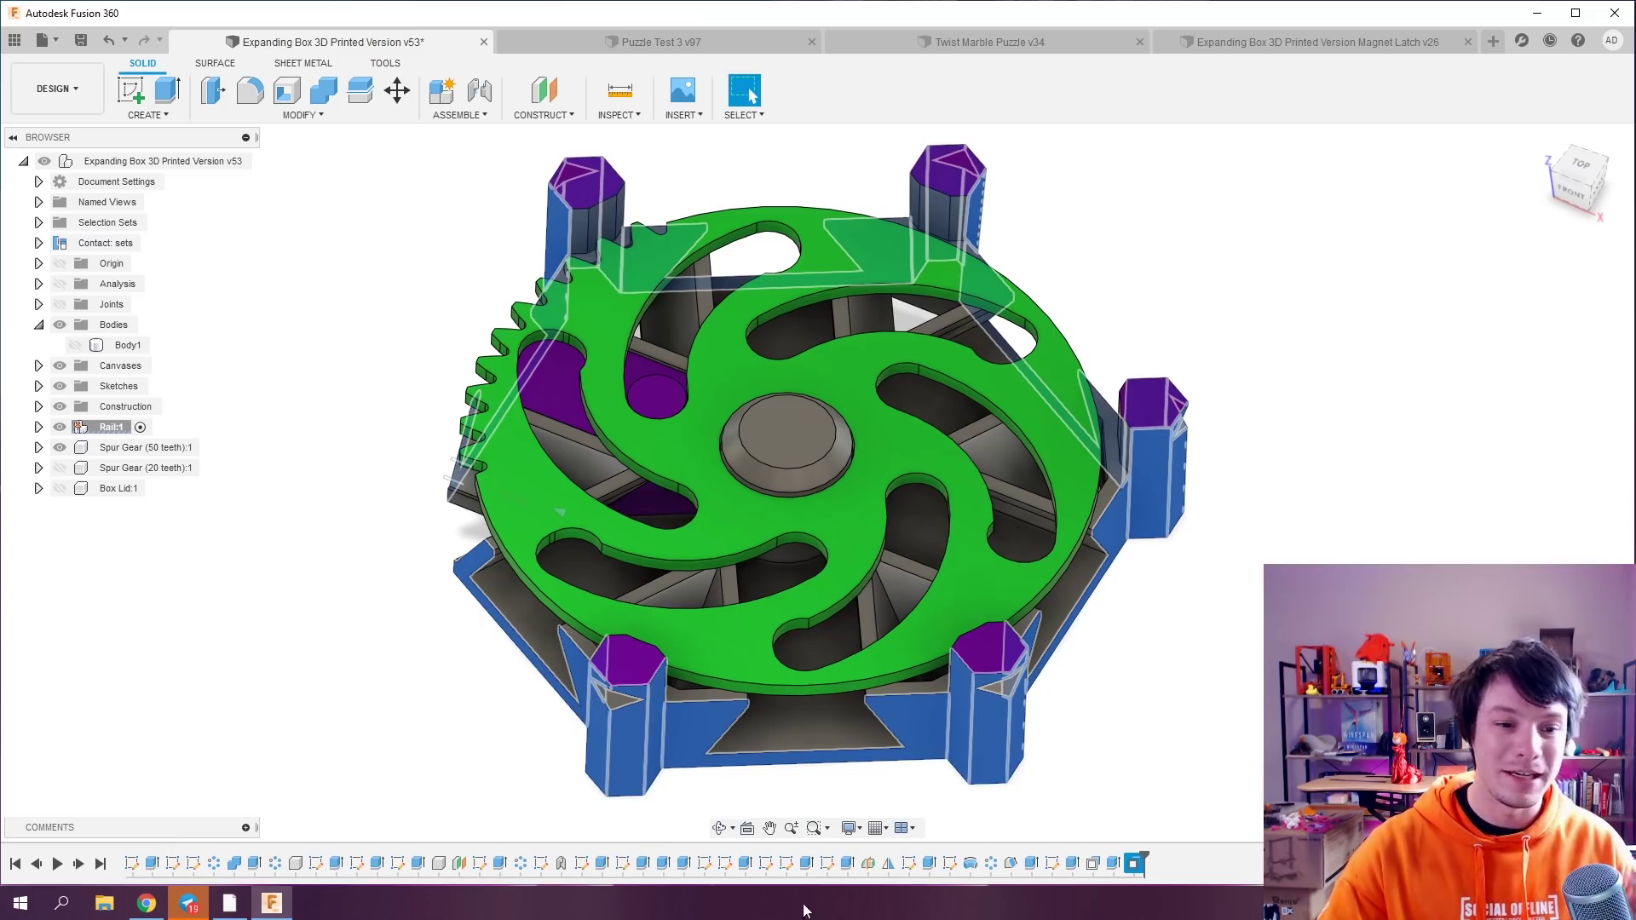
Edit the pillars' face offset feature, setting its distance to -0.3 mm.
right_click(1130, 861)
left_click(1152, 768)
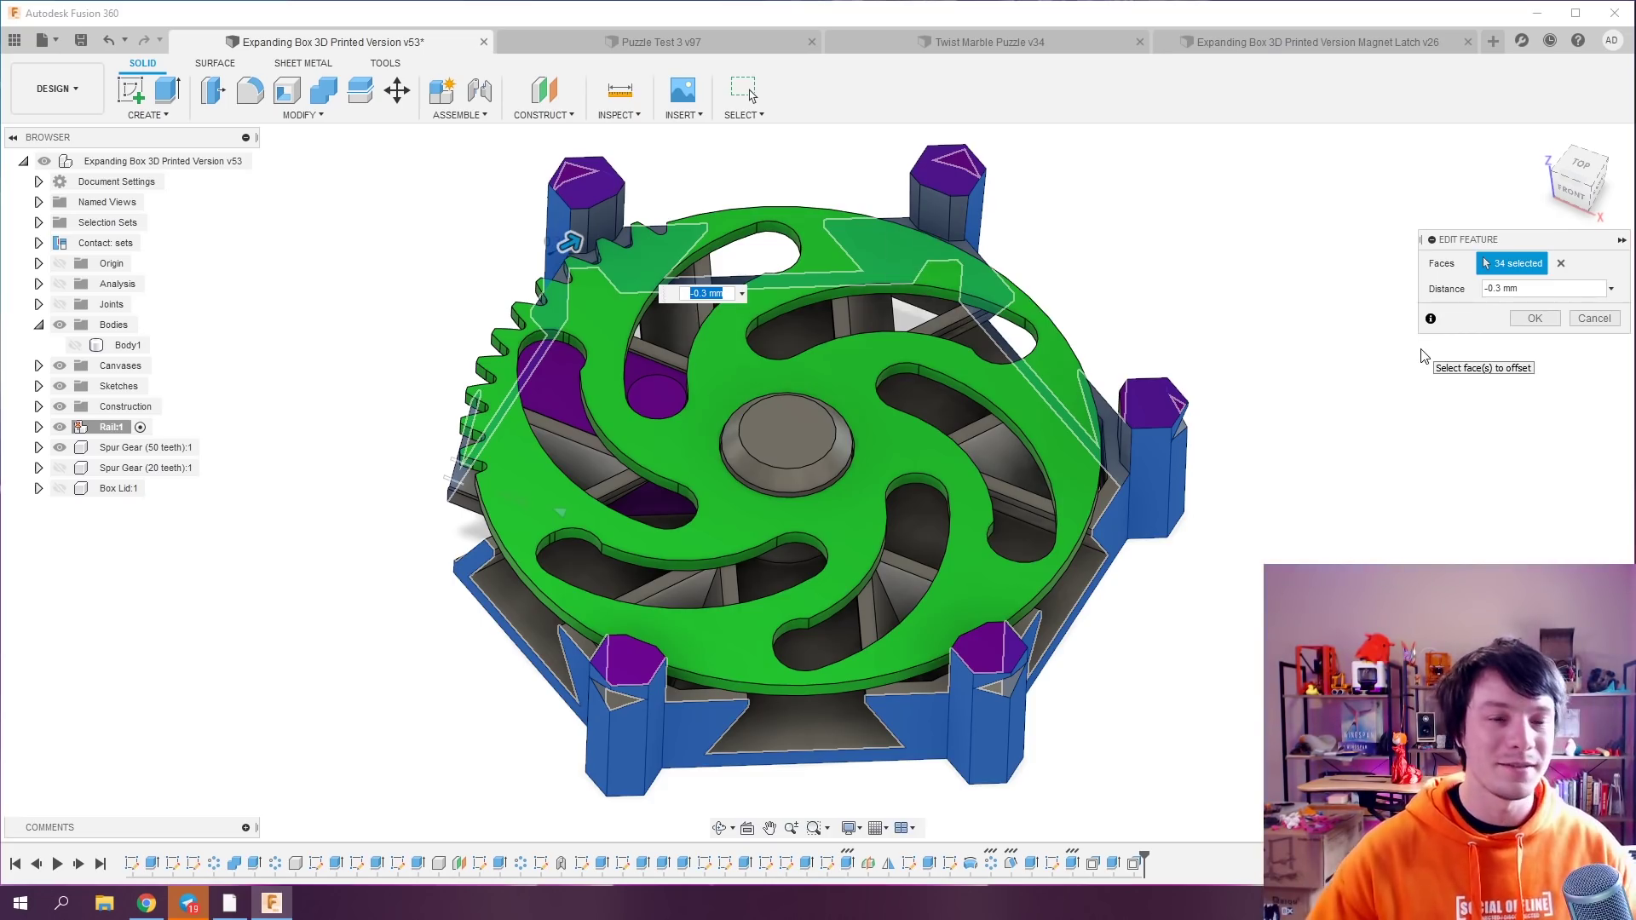
left_click_drag(1523, 289, 1499, 290)
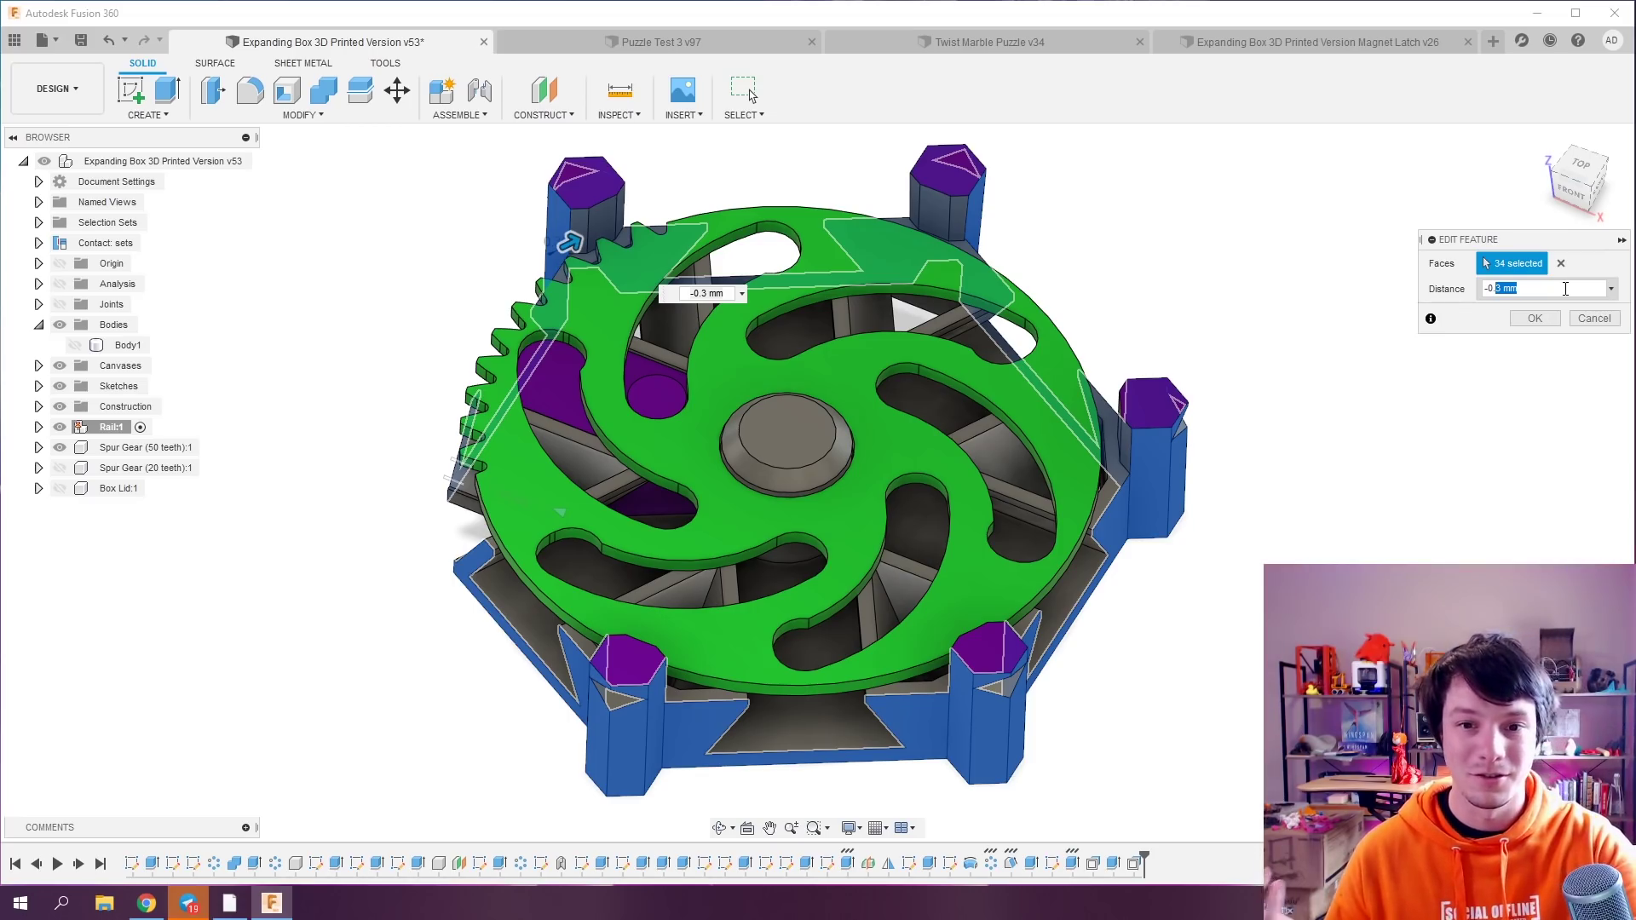
type("2")
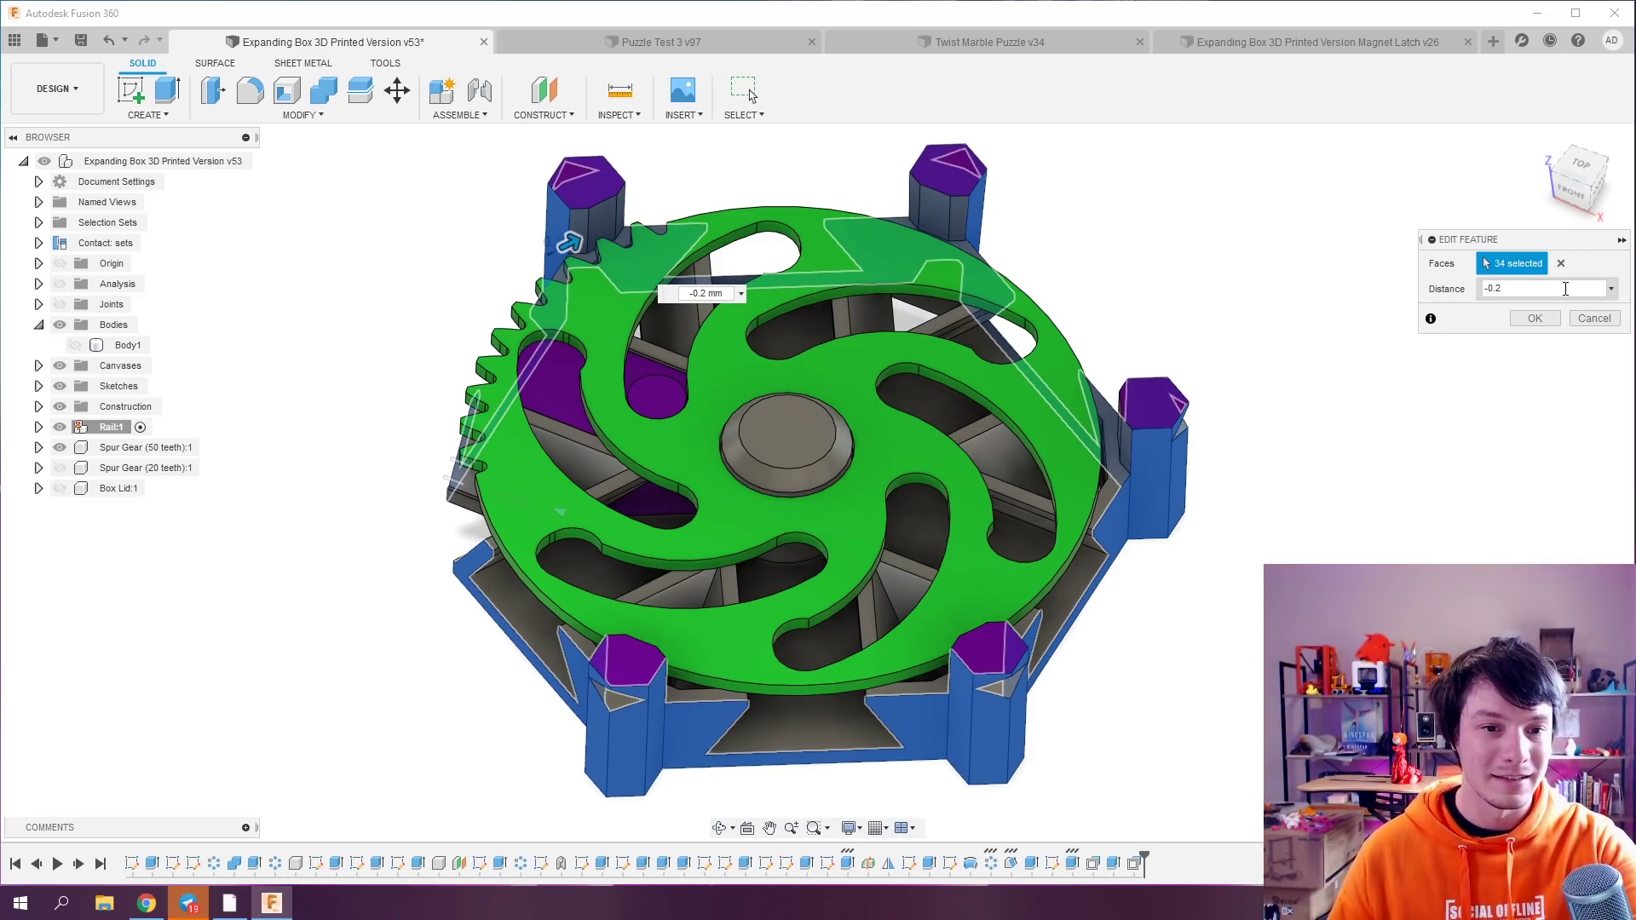
key("BackSpace")
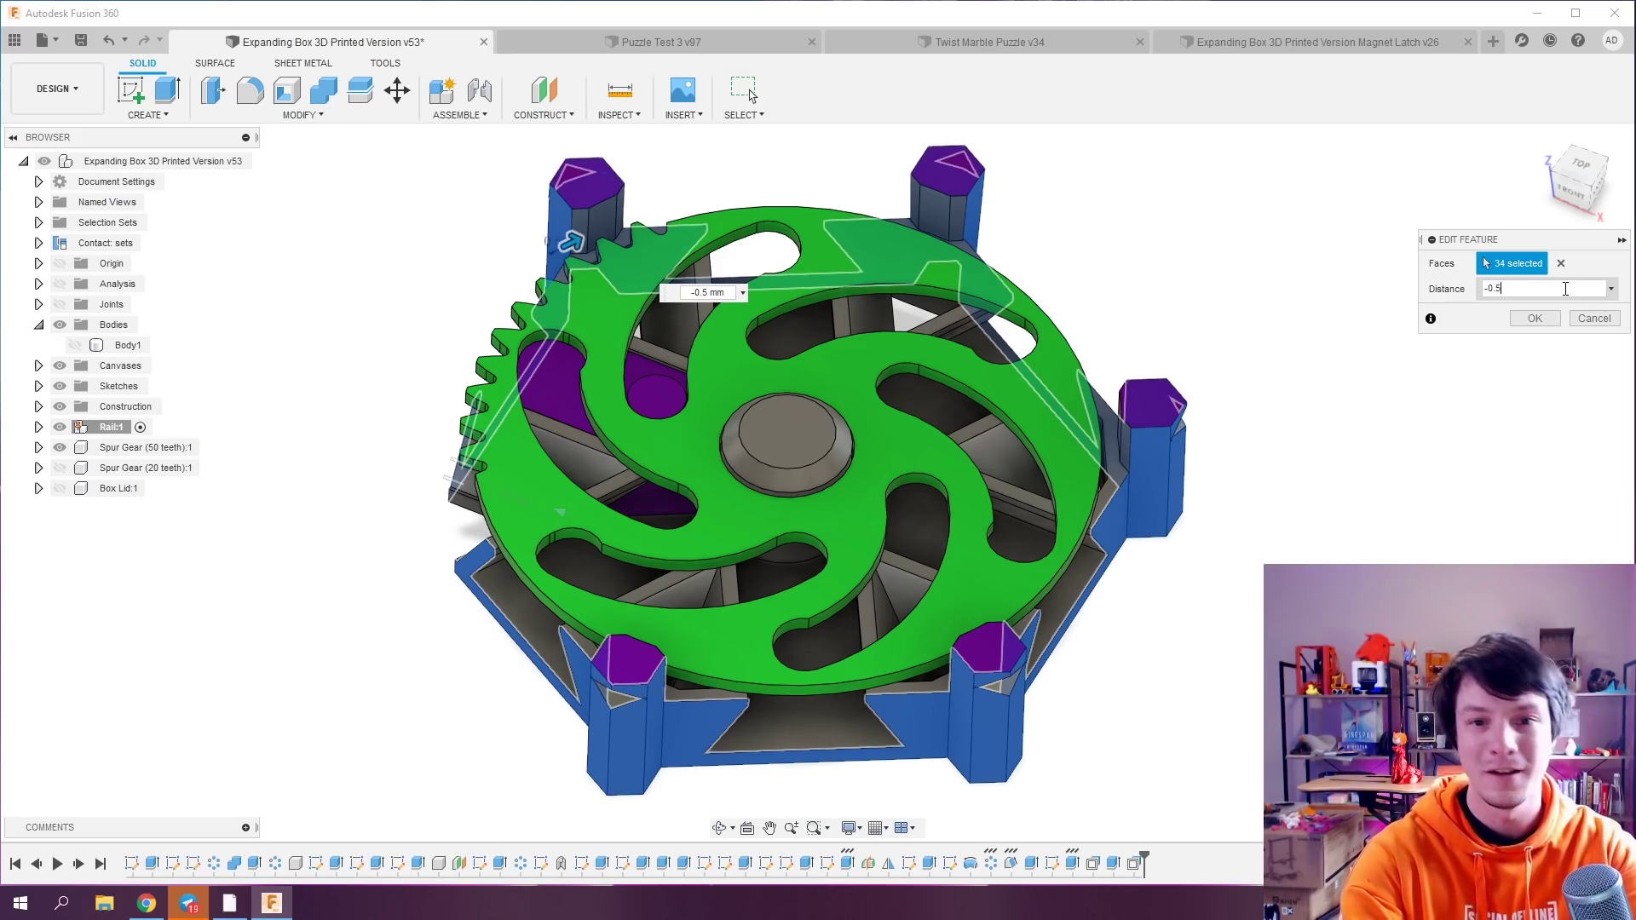
key("BackSpace")
type("3")
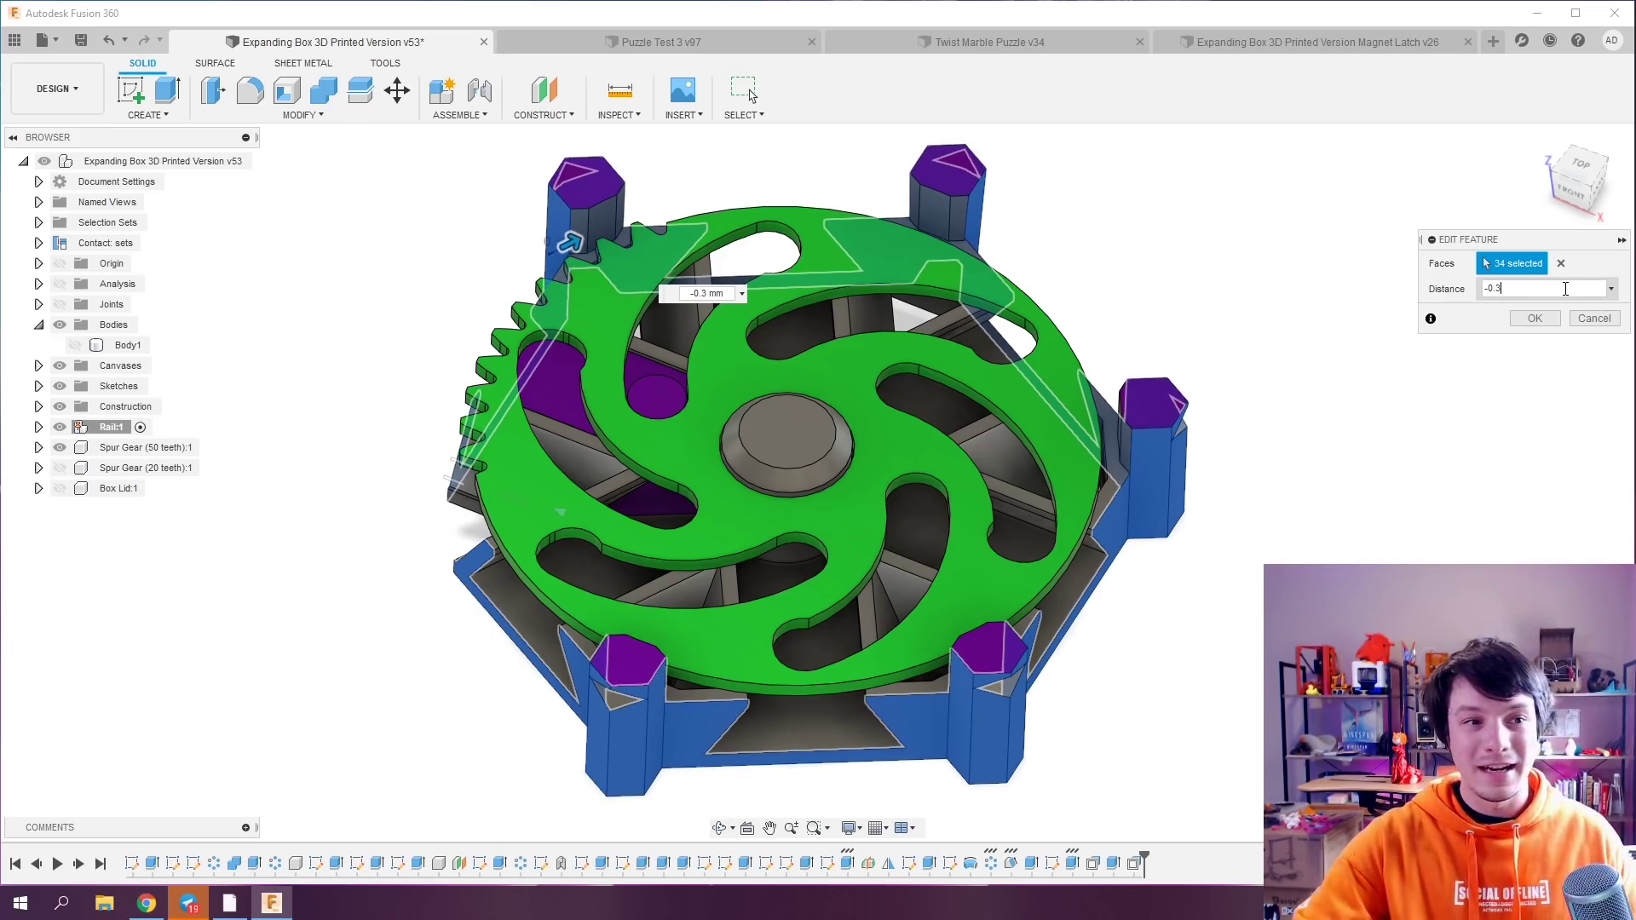
left_click(1534, 318)
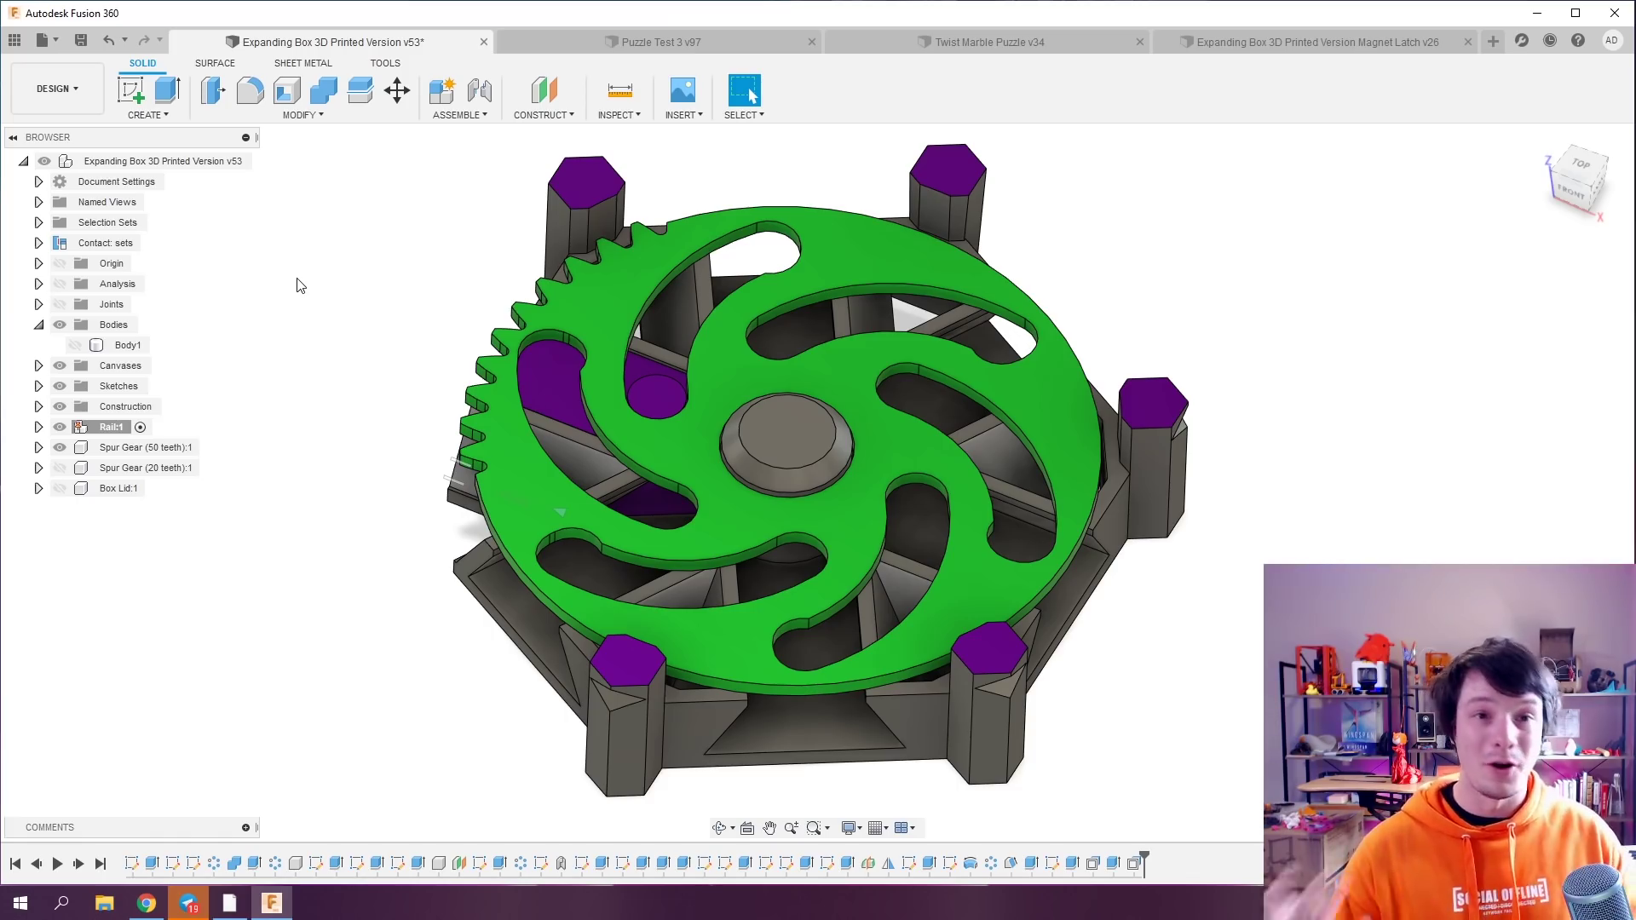
Orbit around the Magnet Latch v26 gear and pillars.
middle_click_drag(454, 264, 449, 345, "shift")
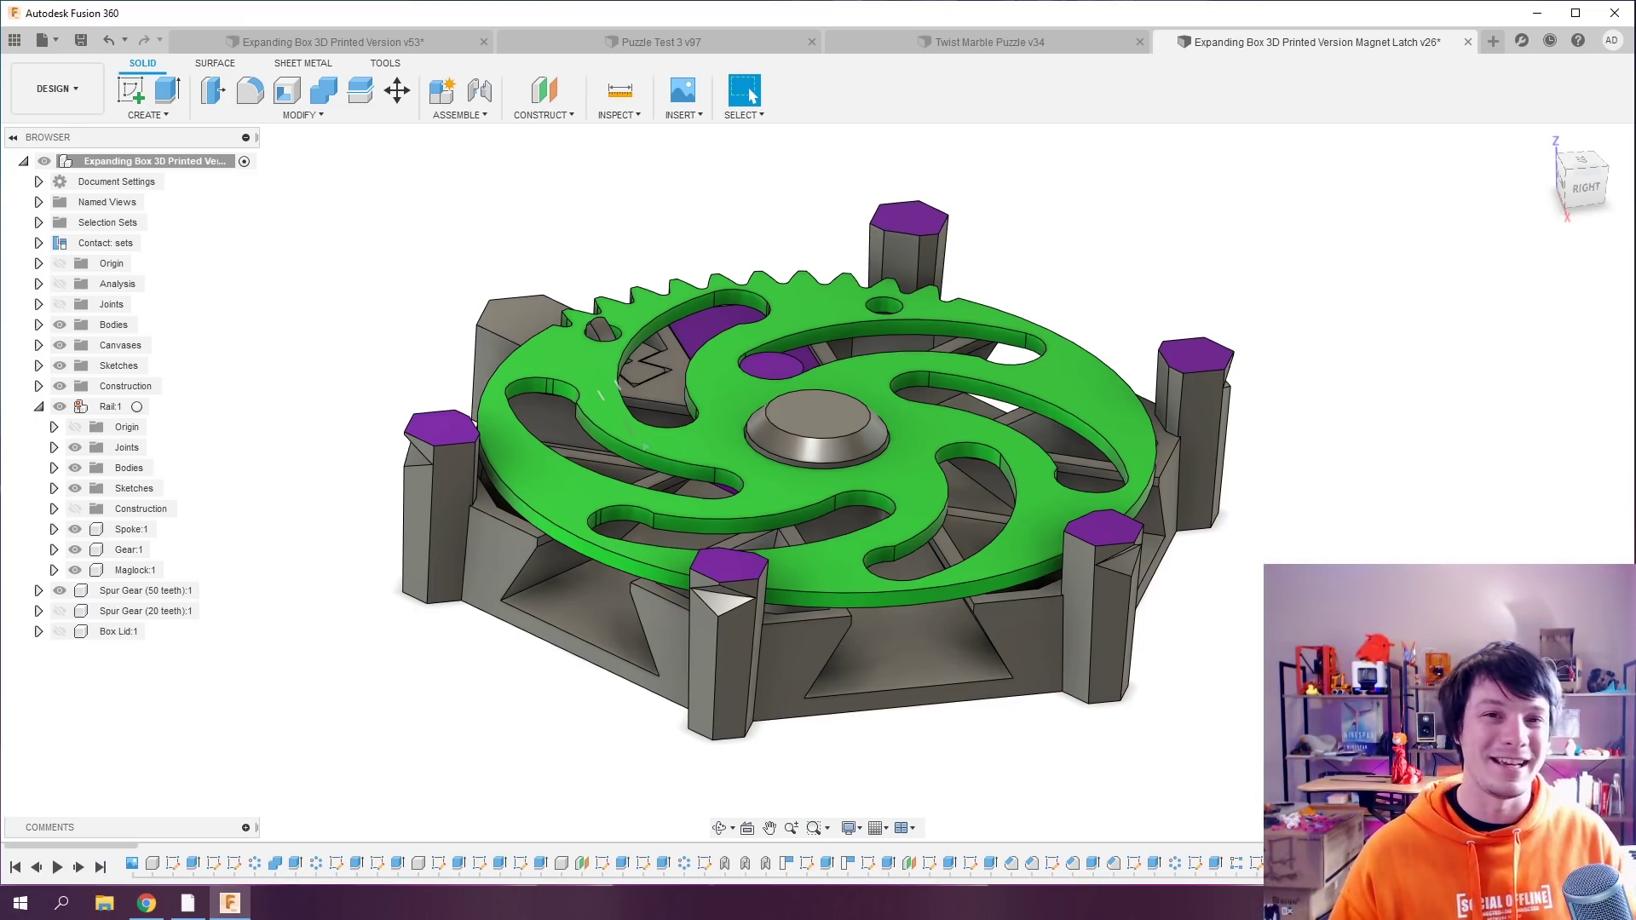
Show the hexagonal box body from the Bodies folder and orbit to a near top-down view.
middle_click_drag(716, 409, 770, 397, "shift")
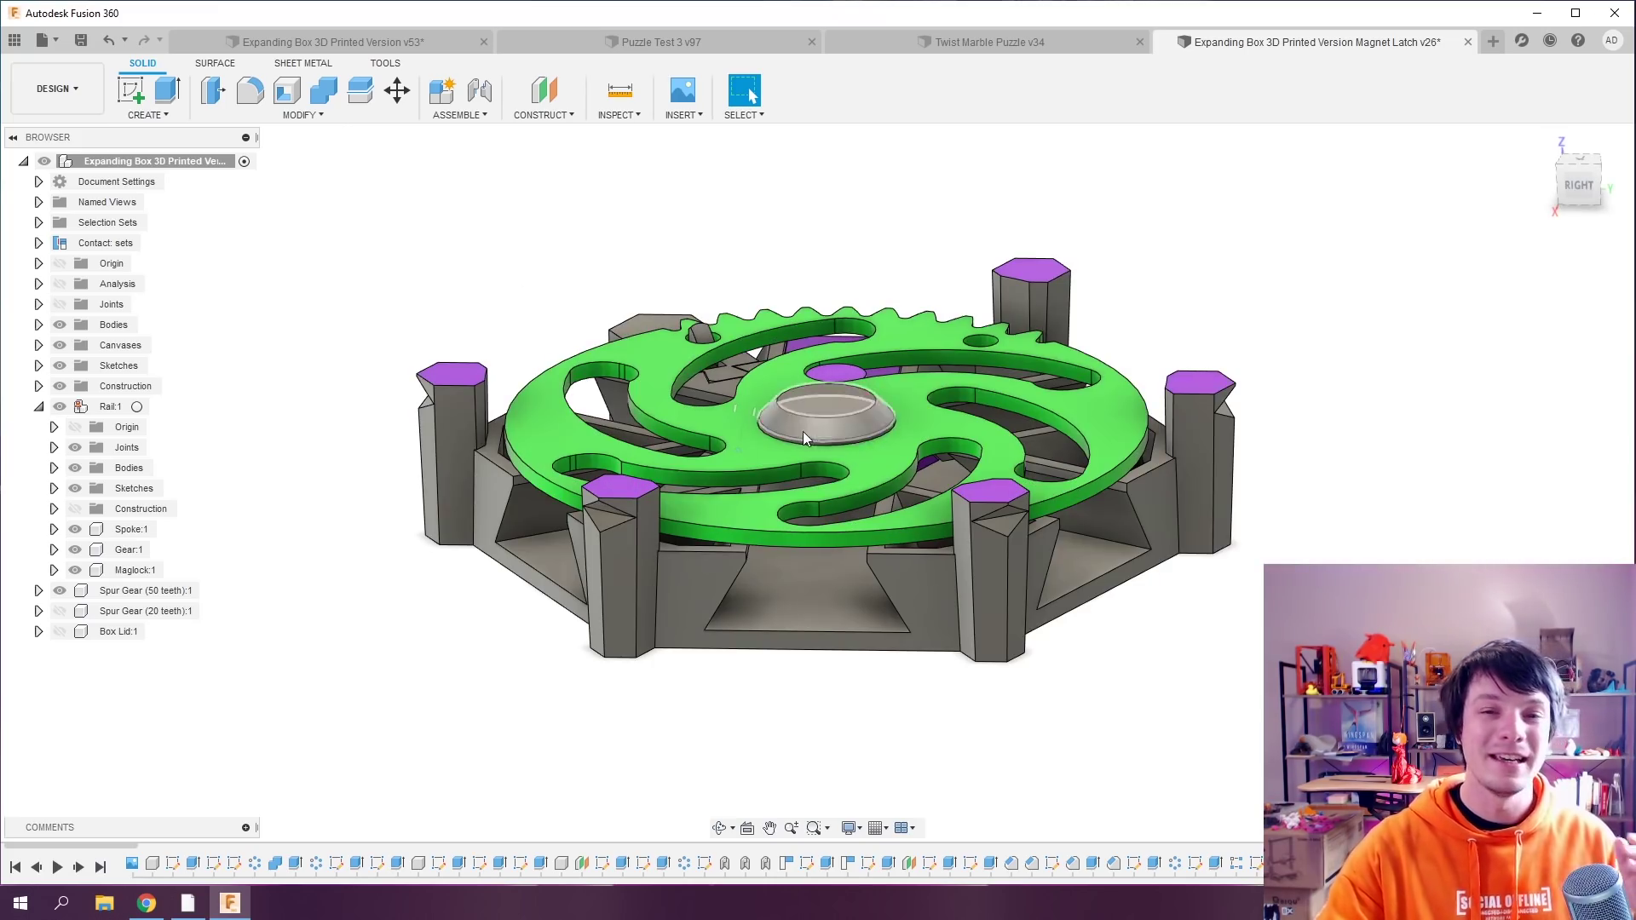
left_click(38, 324)
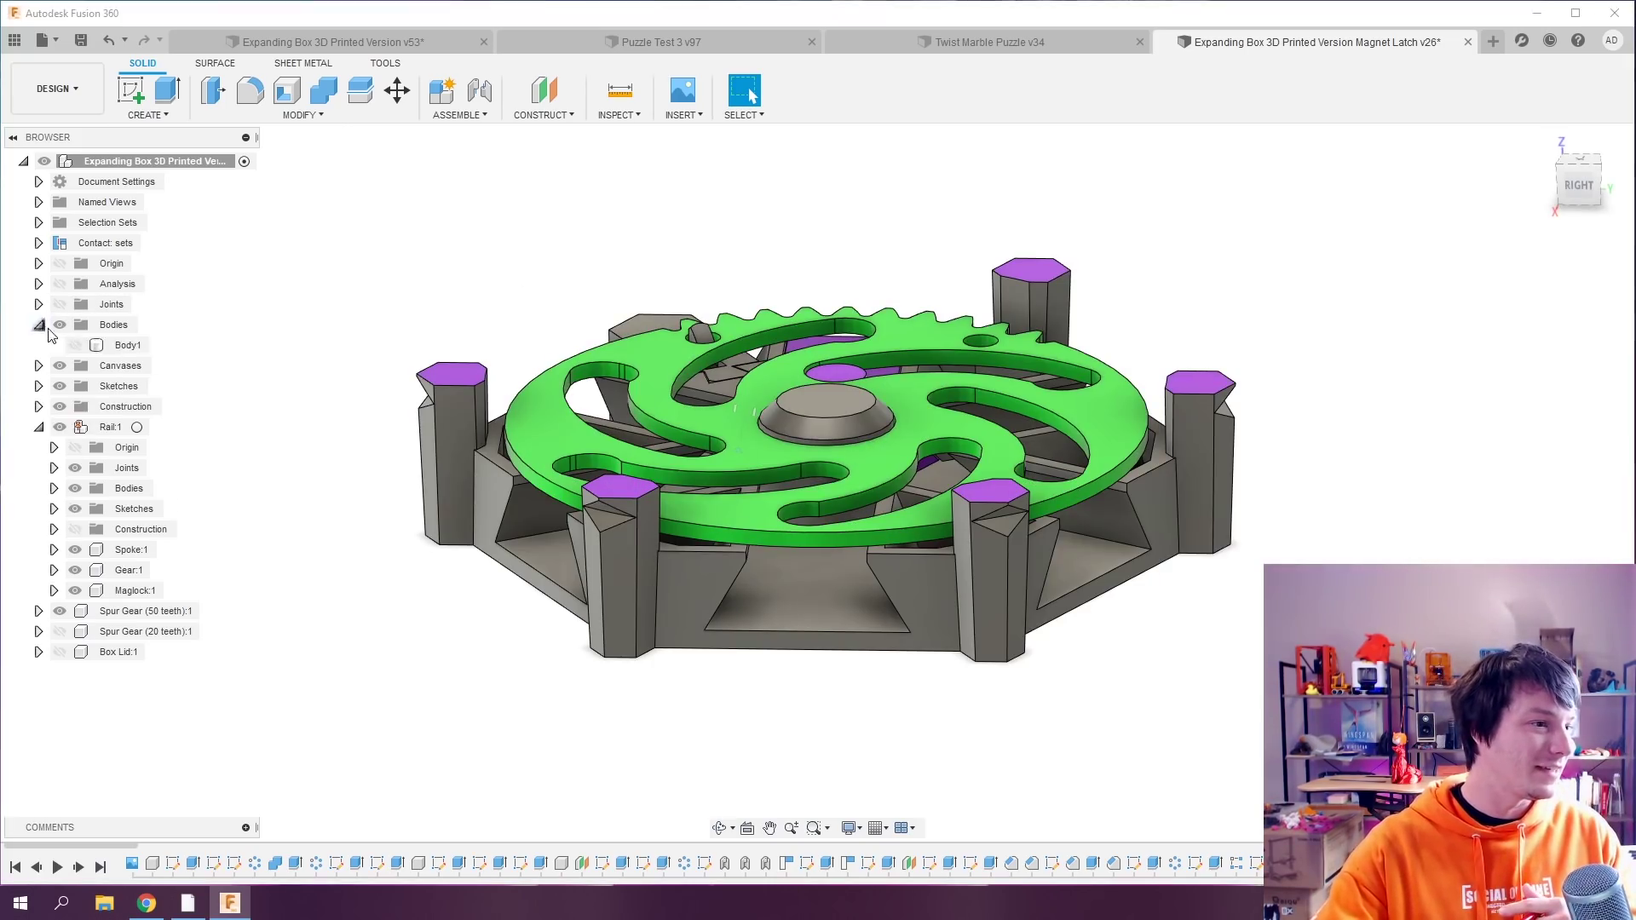
left_click(75, 346)
middle_click_drag(597, 460, 1040, 417, "shift")
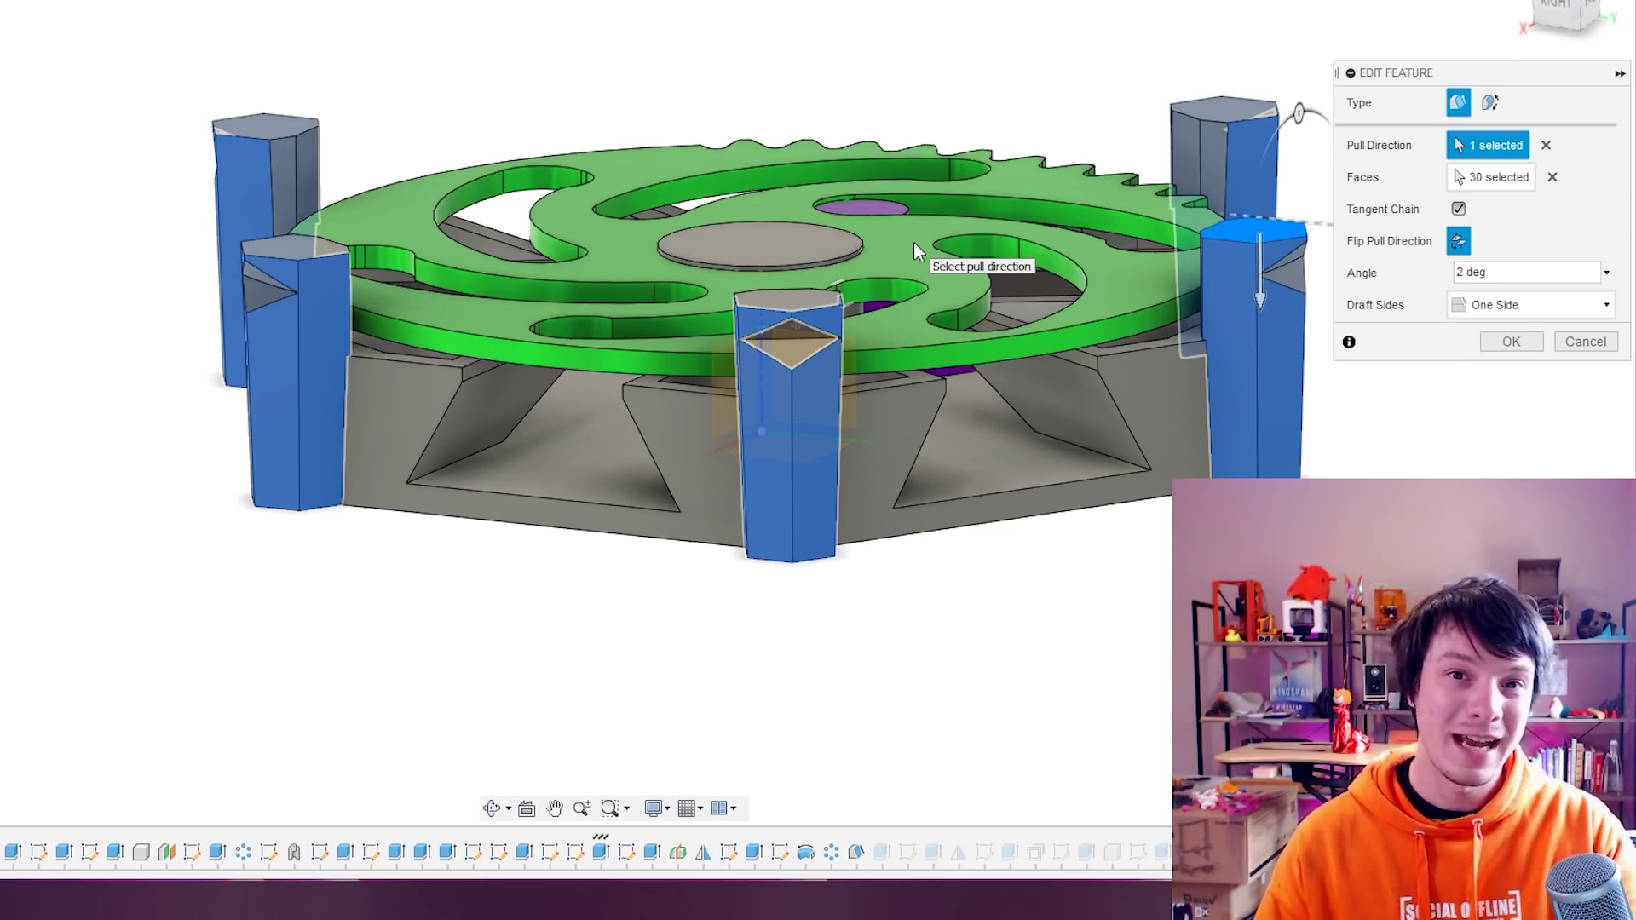
Change the draft angle on the posts' 30 faces to 2 deg and preview the taper.
middle_click_drag(636, 109, 535, 261, "shift")
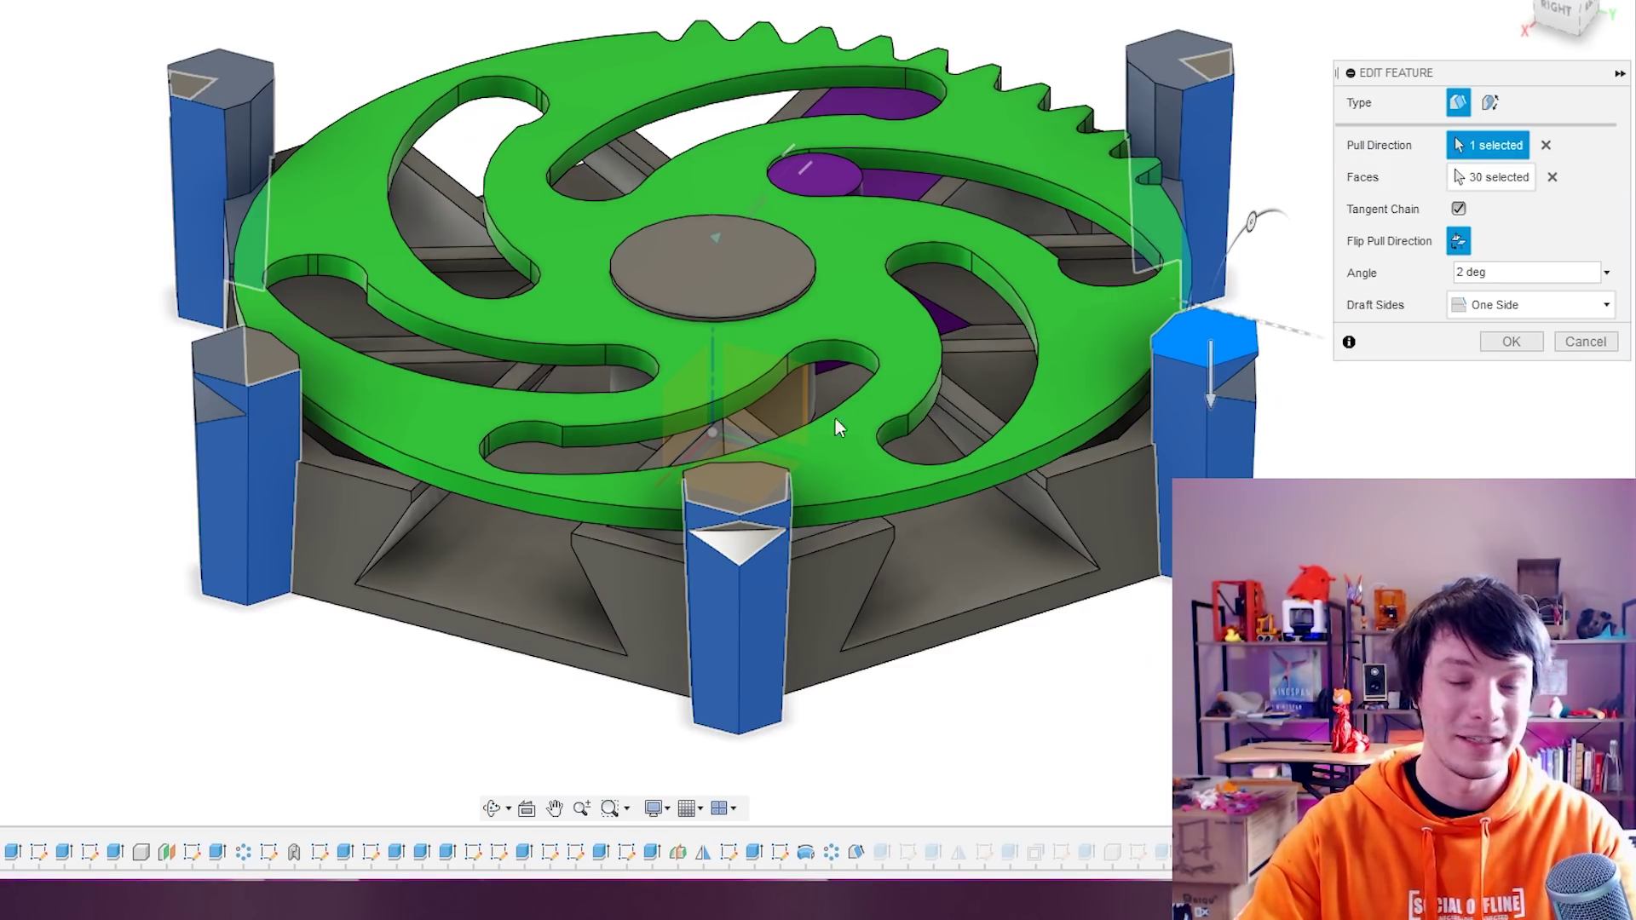
middle_click_drag(621, 349, 628, 324, "shift")
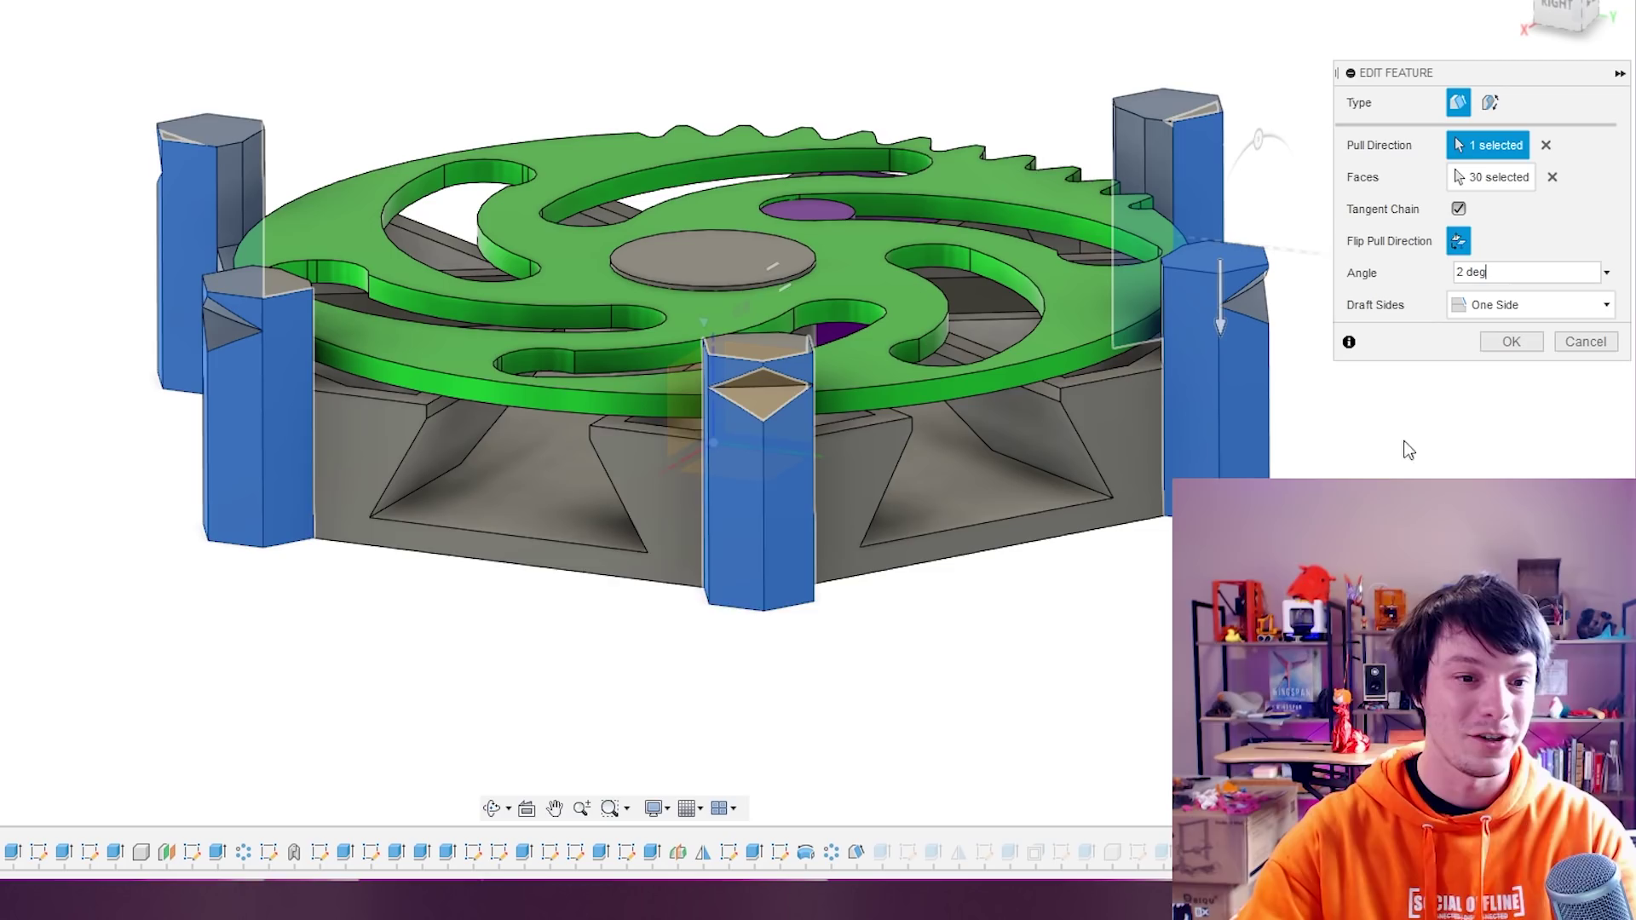
scroll(929, 724, "up", 5)
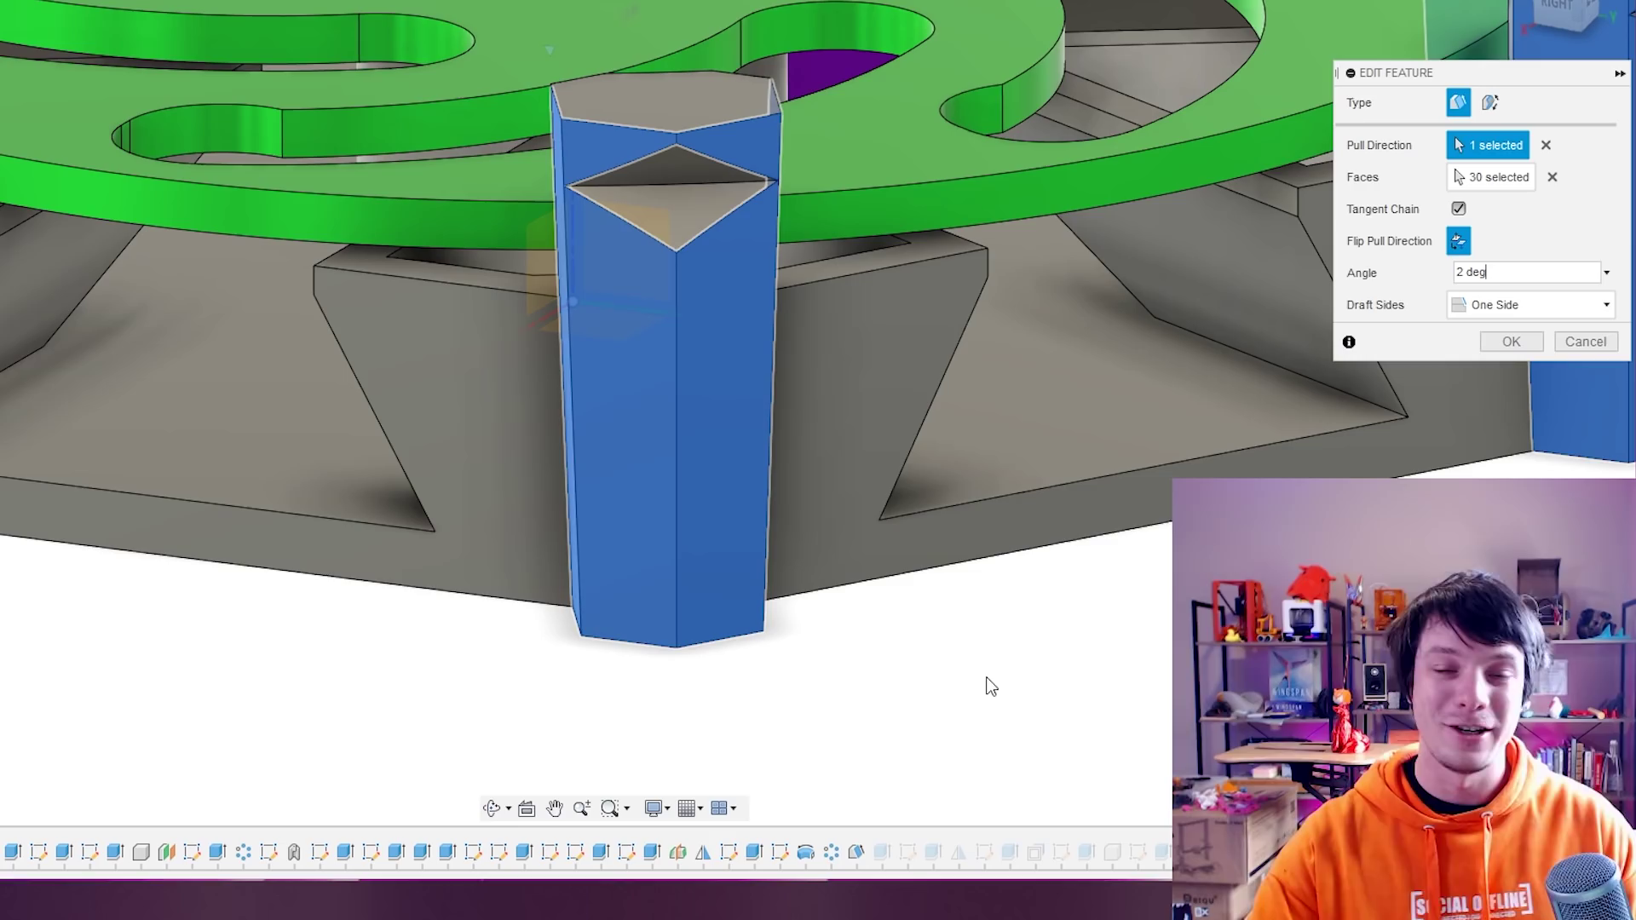
left_click(1500, 272)
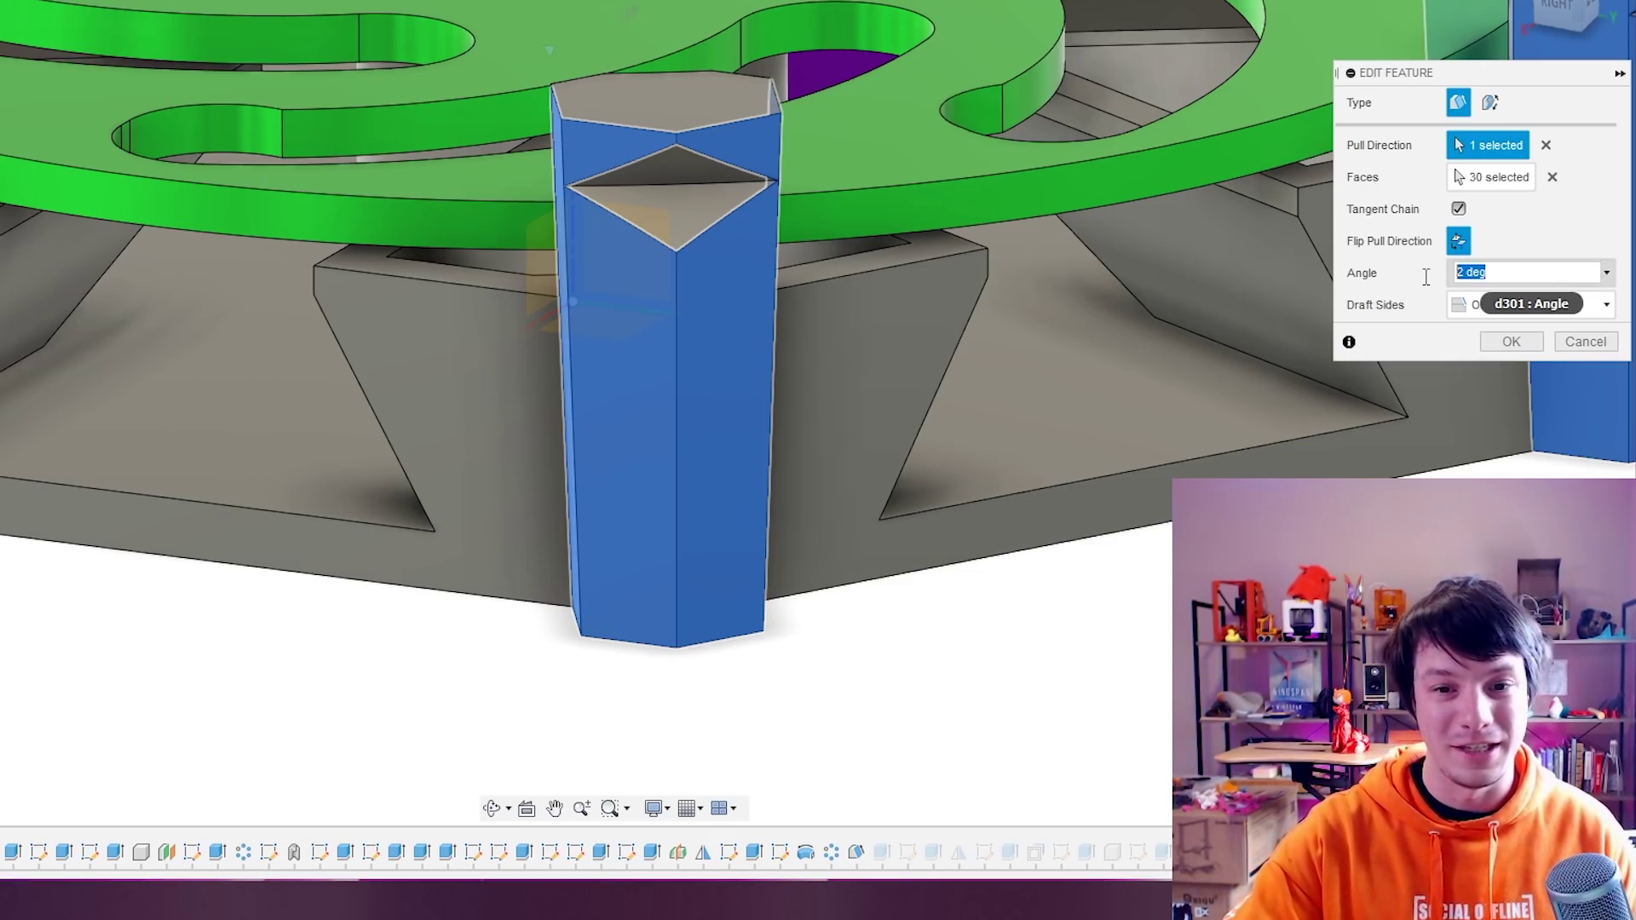
type("1")
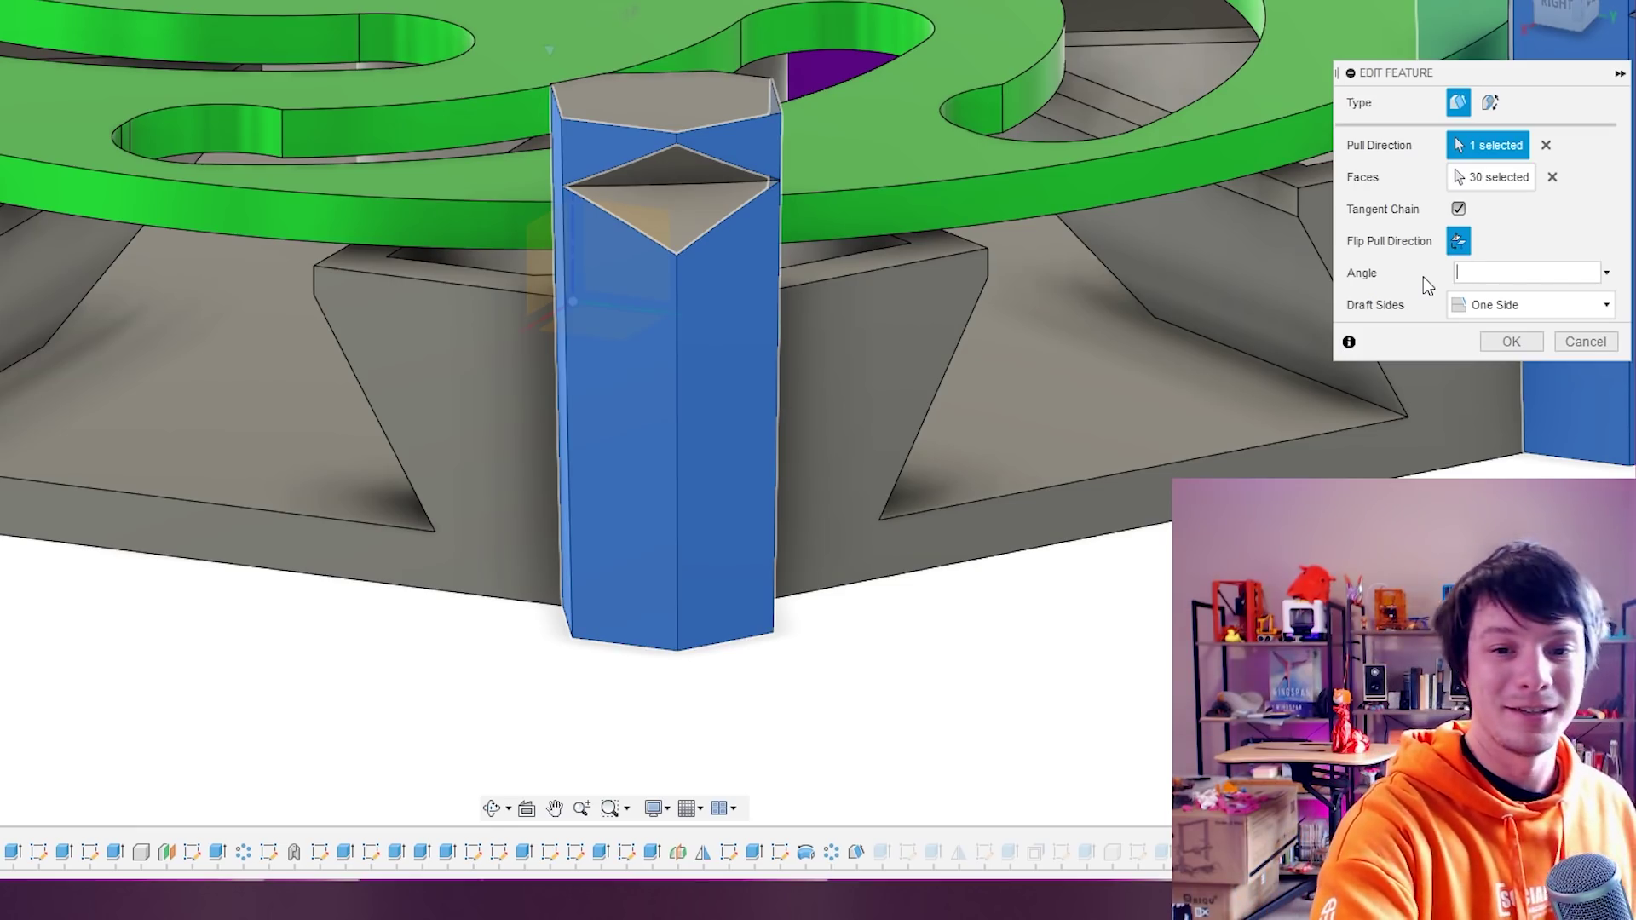
type("3")
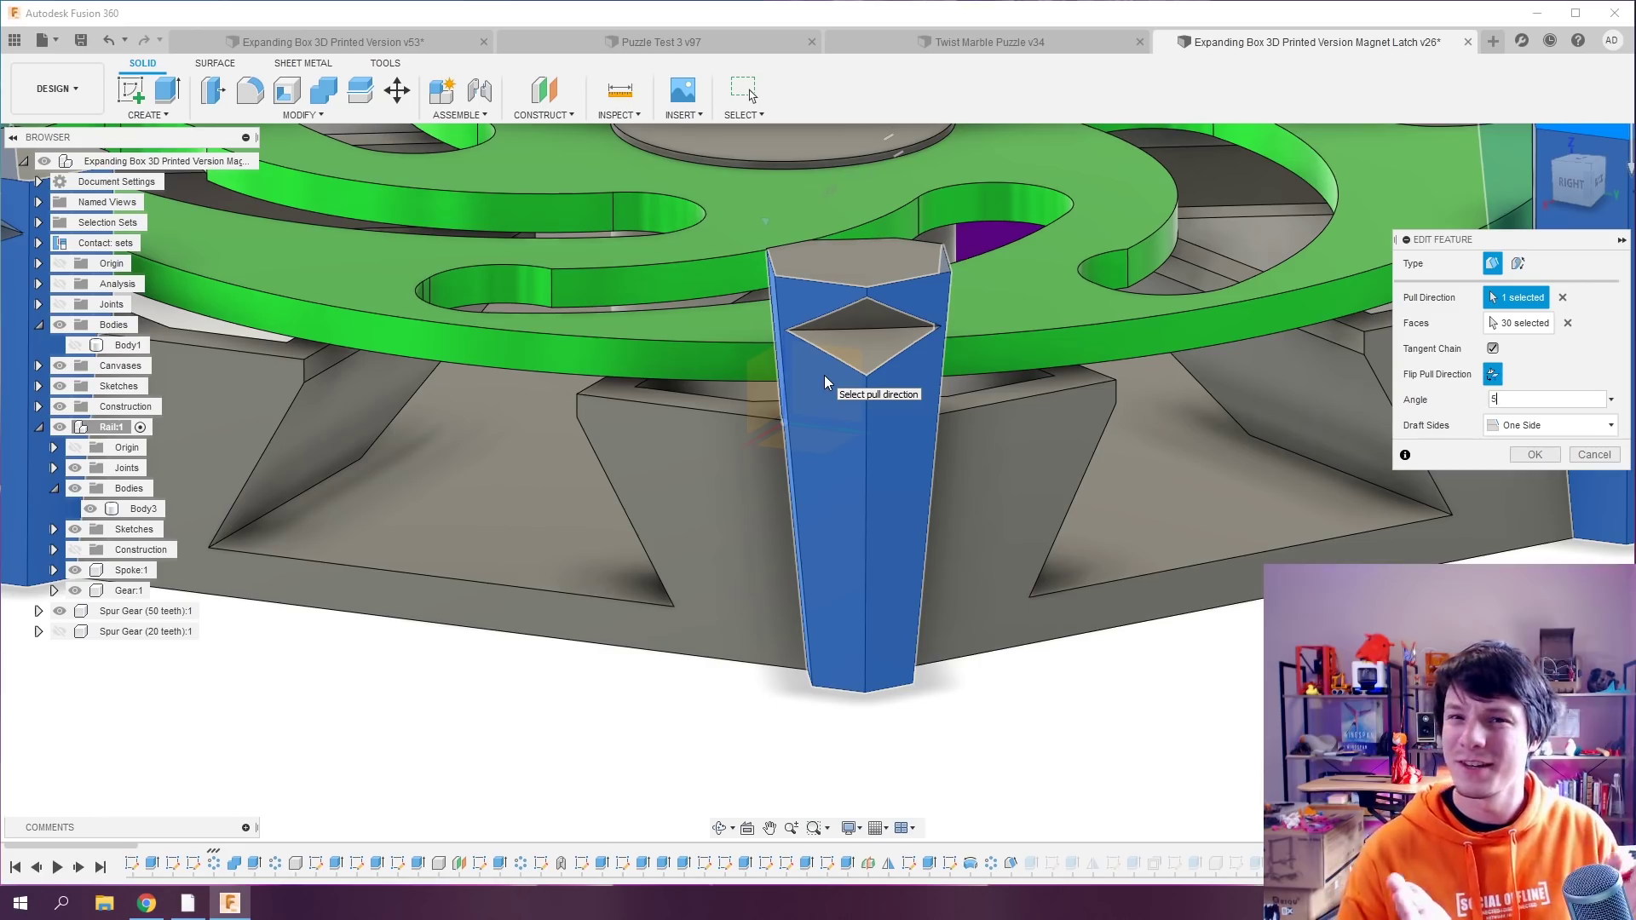
key("BackSpace")
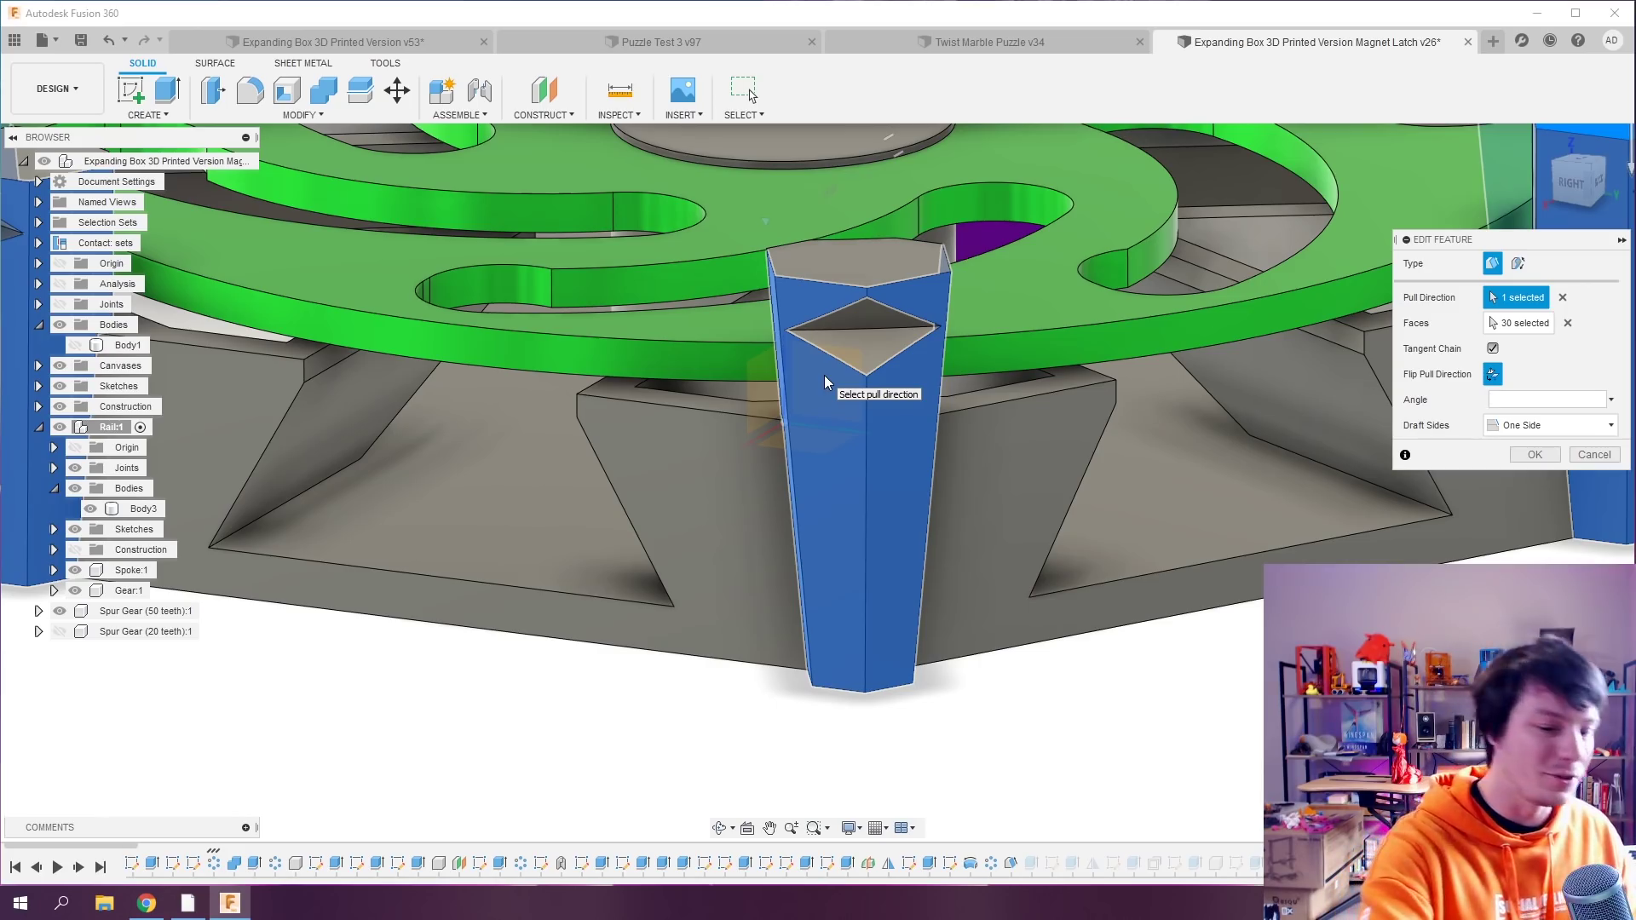
type("2")
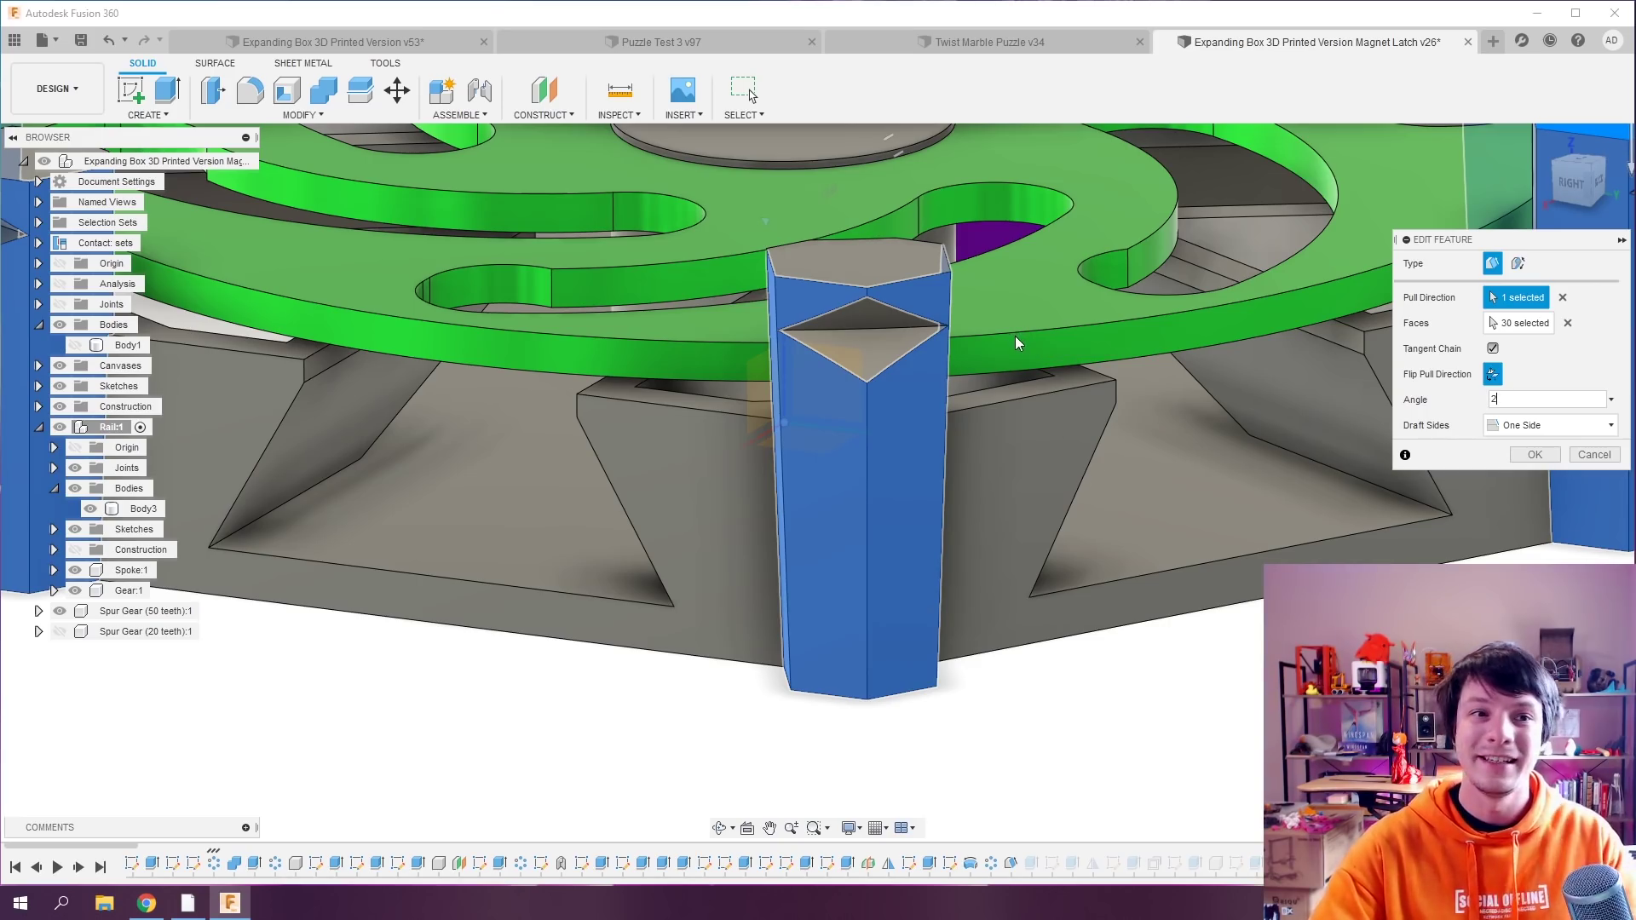
scroll(1014, 358, "down", 8)
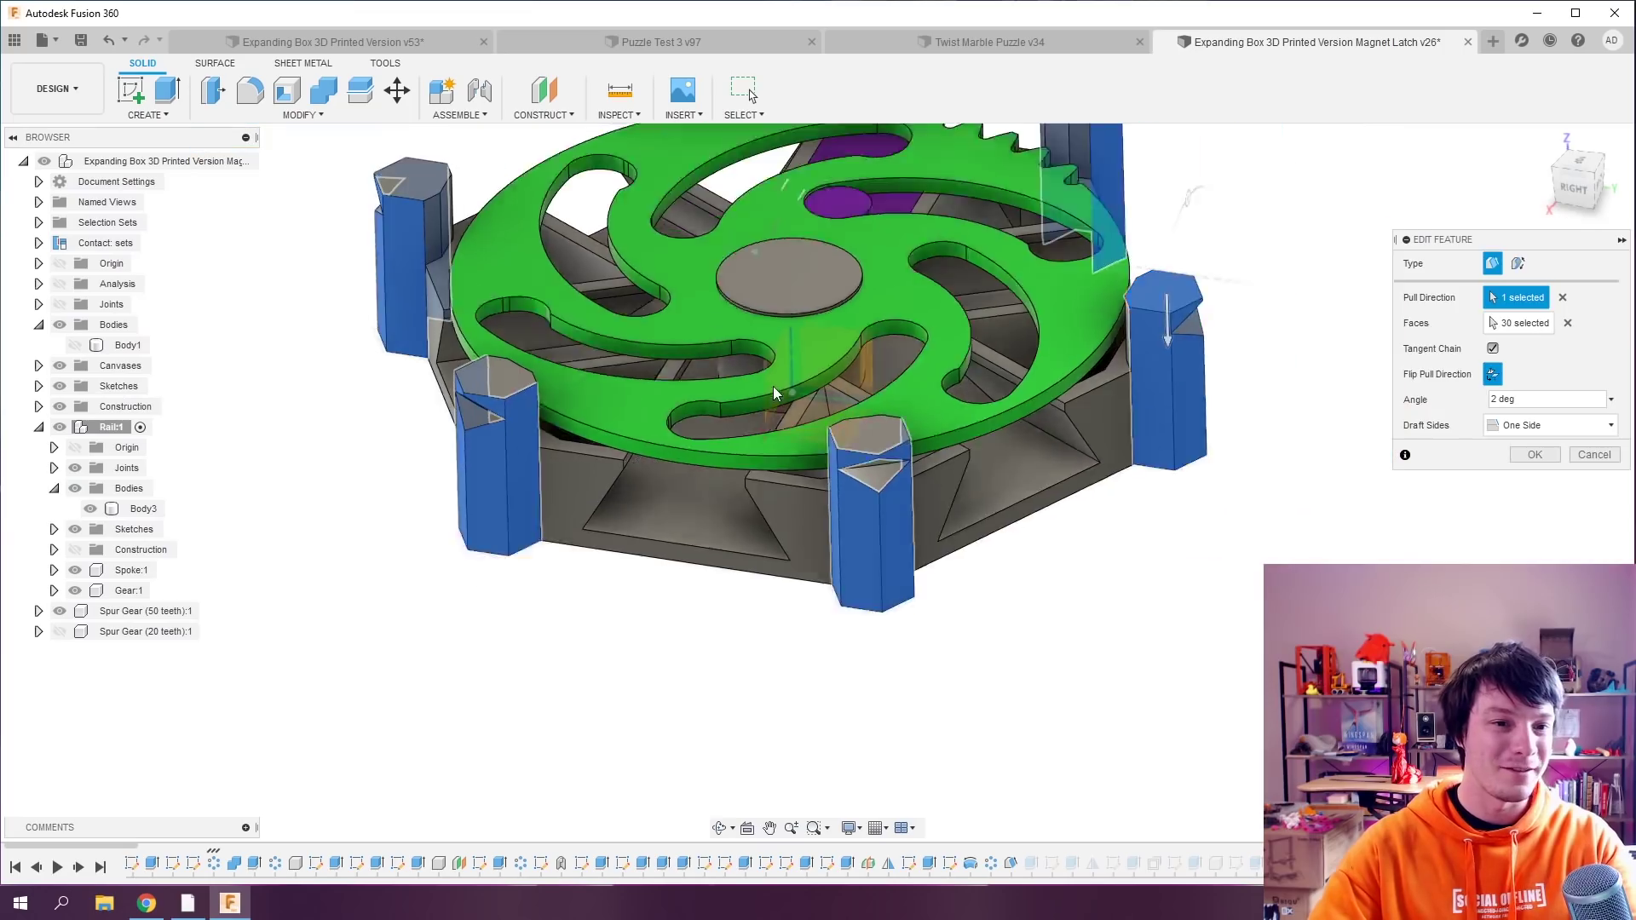
Shift the view to frame the V-notch slot and lock peg near the gear and posts.
middle_click_drag(773, 392, 867, 519)
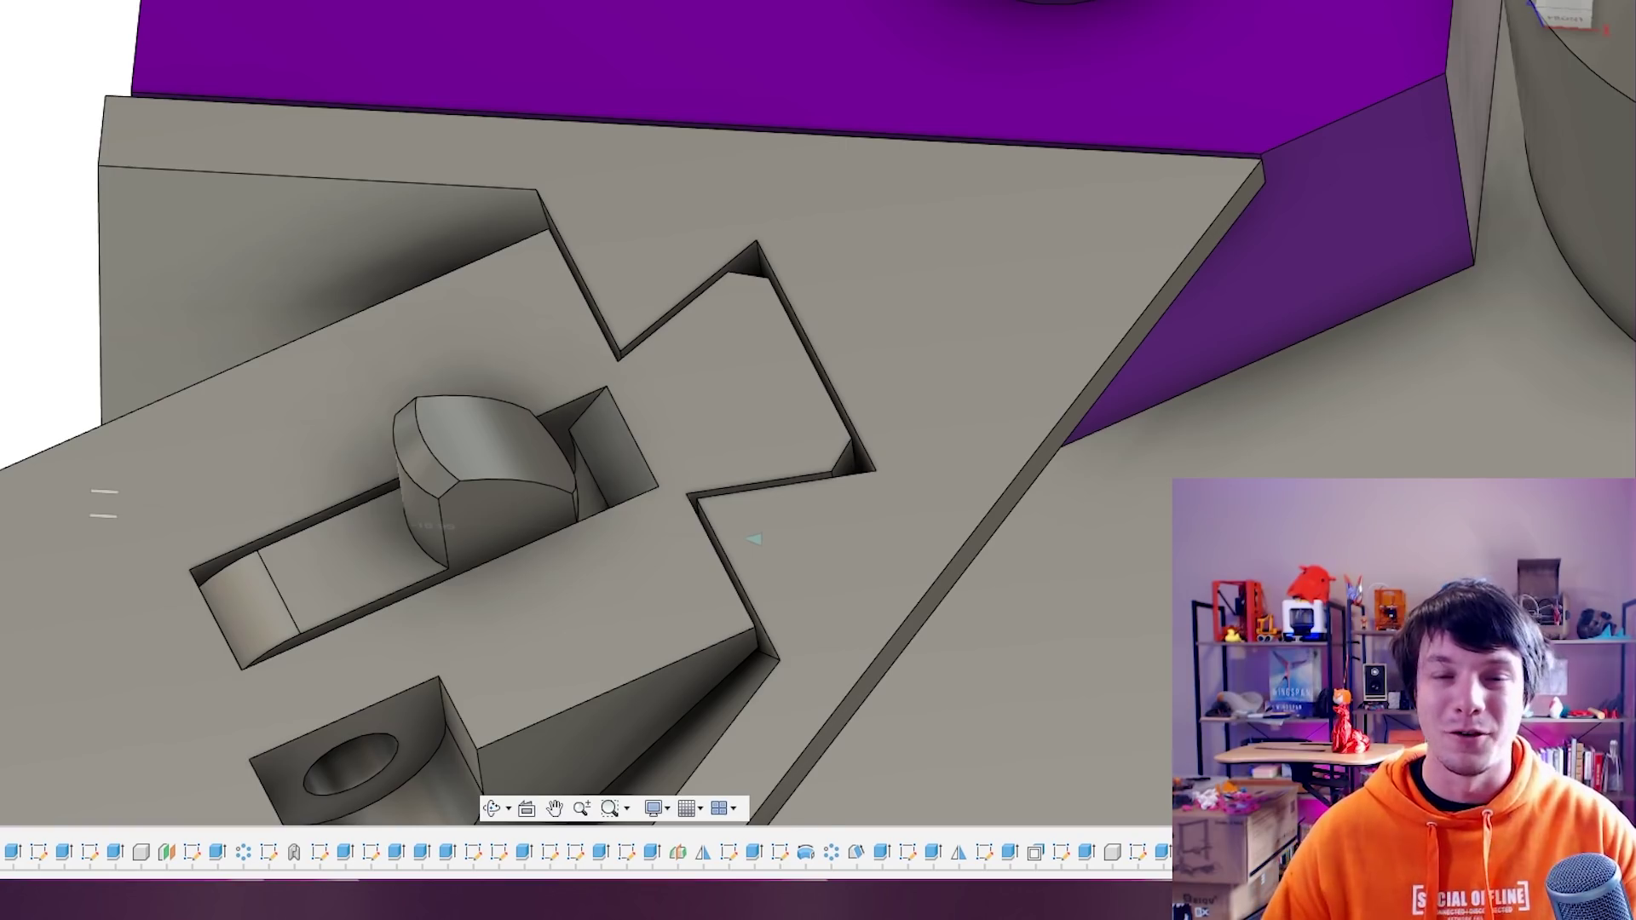
middle_click_drag(68, 230, 29, 213, "shift")
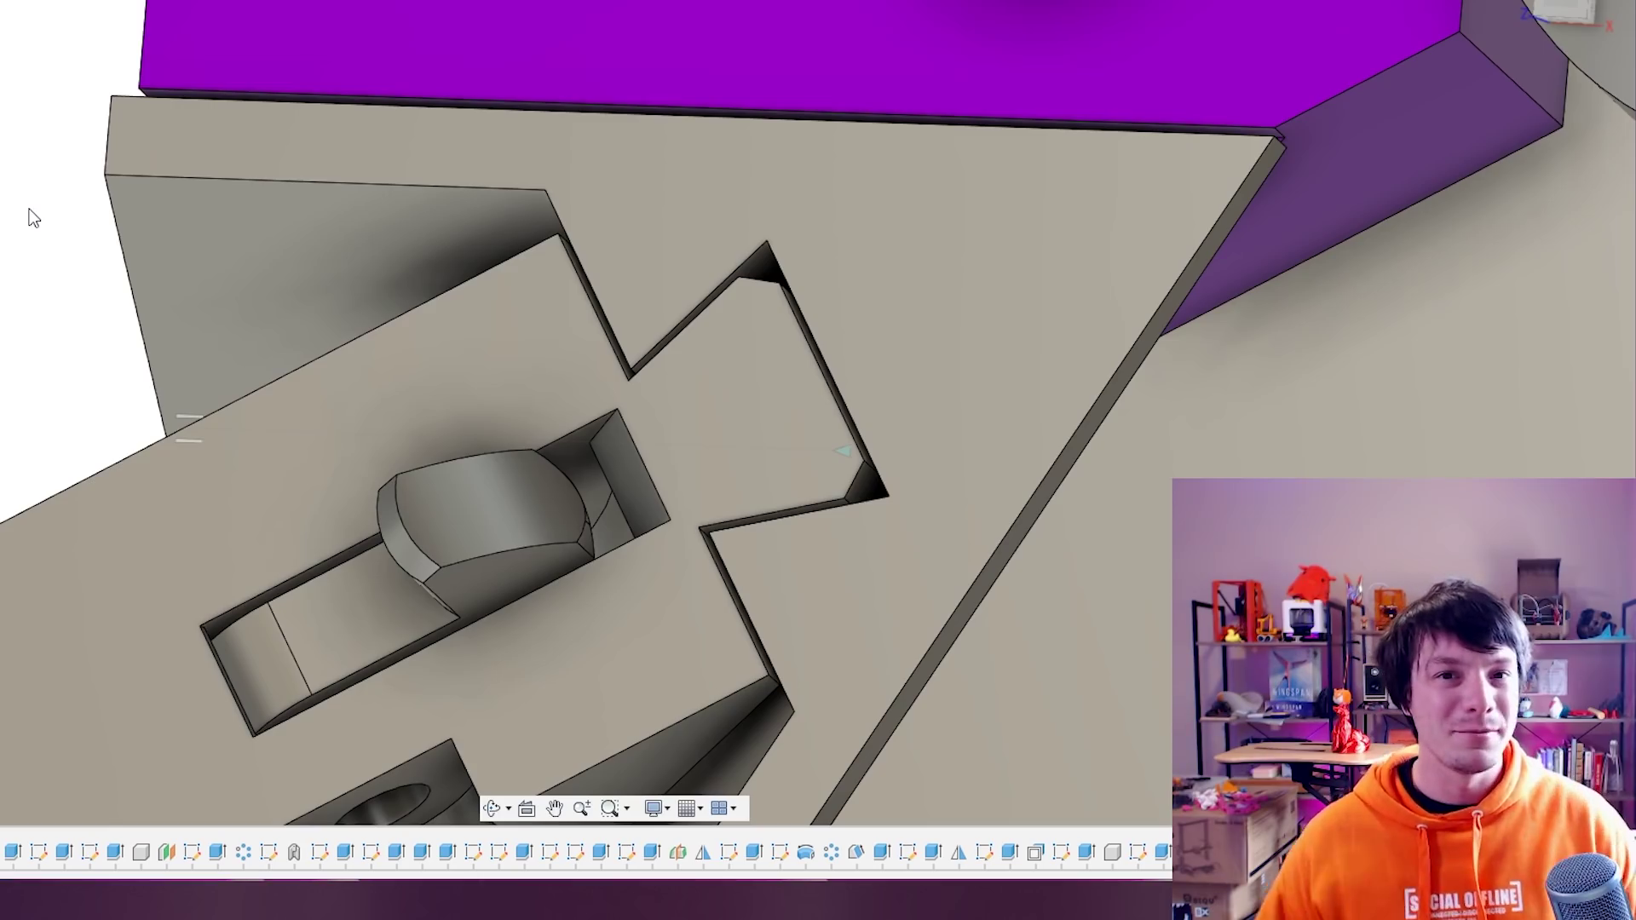
mouse_move(70, 222)
middle_mouse_down("shift")
mouse_move(705, 222)
mouse_move(839, 281)
mouse_move(777, 267)
mouse_move(780, 328)
middle_mouse_up("shift")
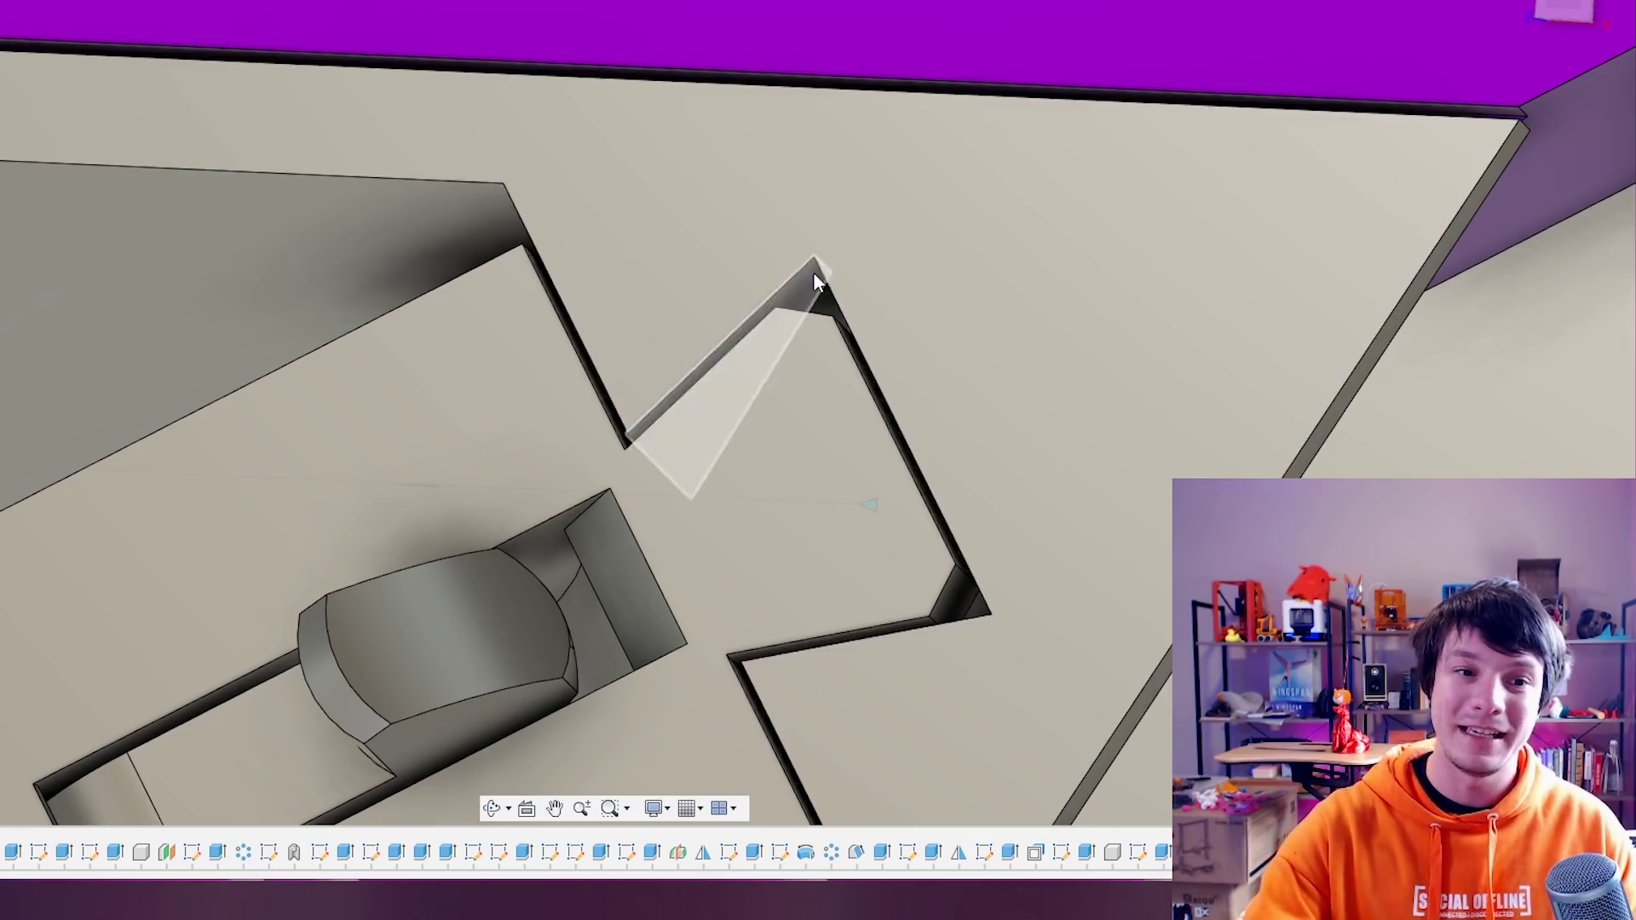
left_click(812, 274)
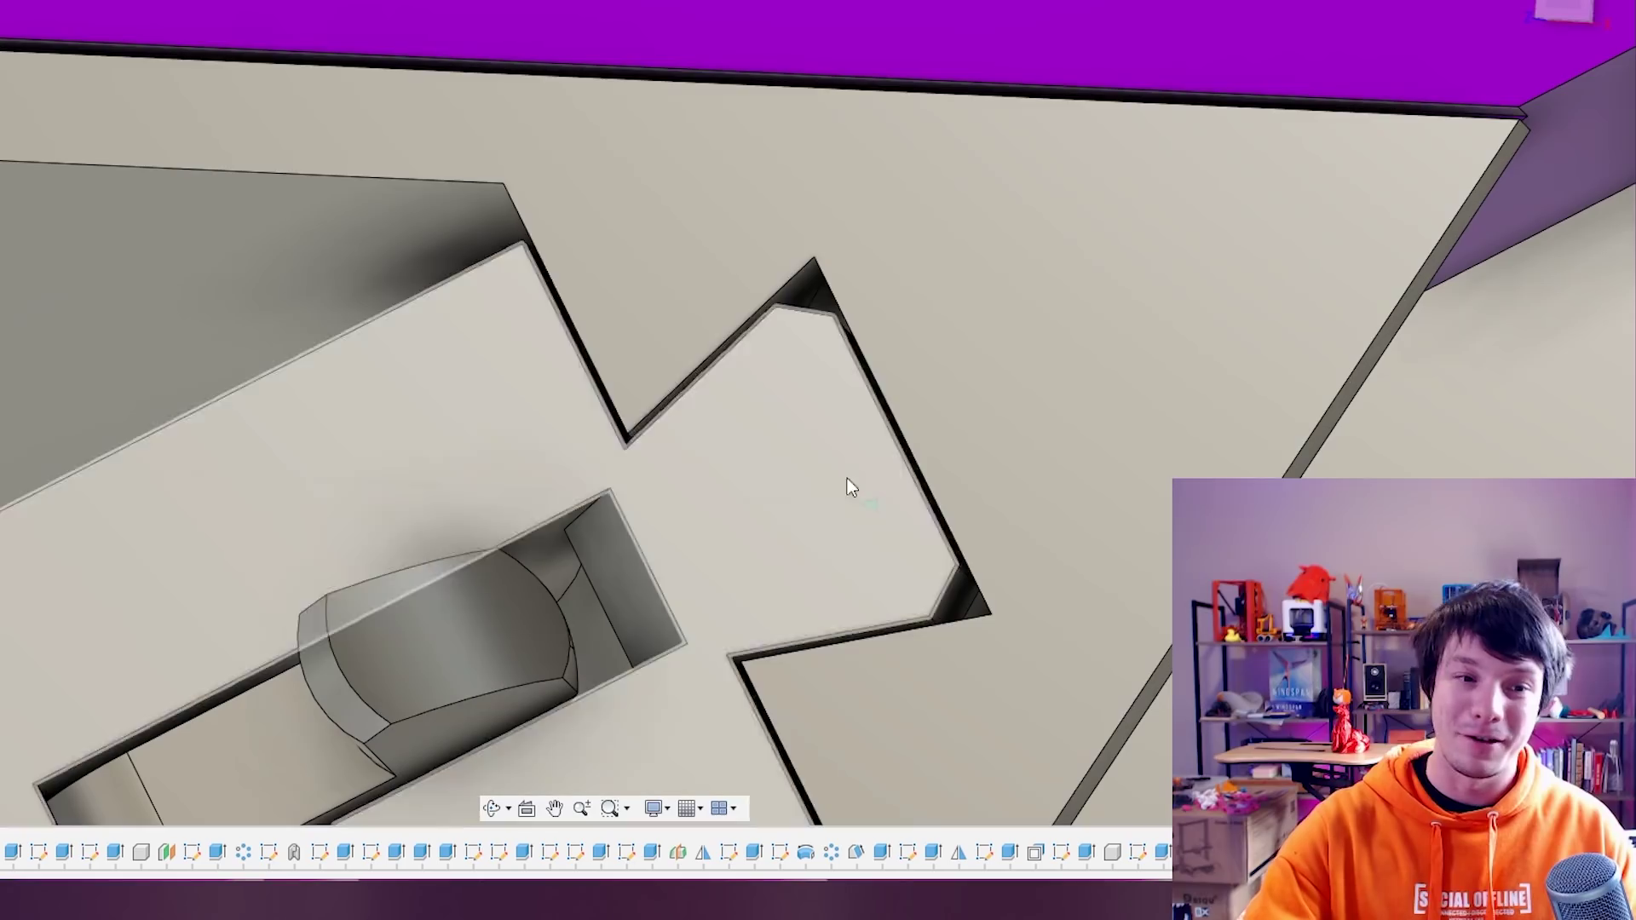
scroll(713, 428, "up", 3)
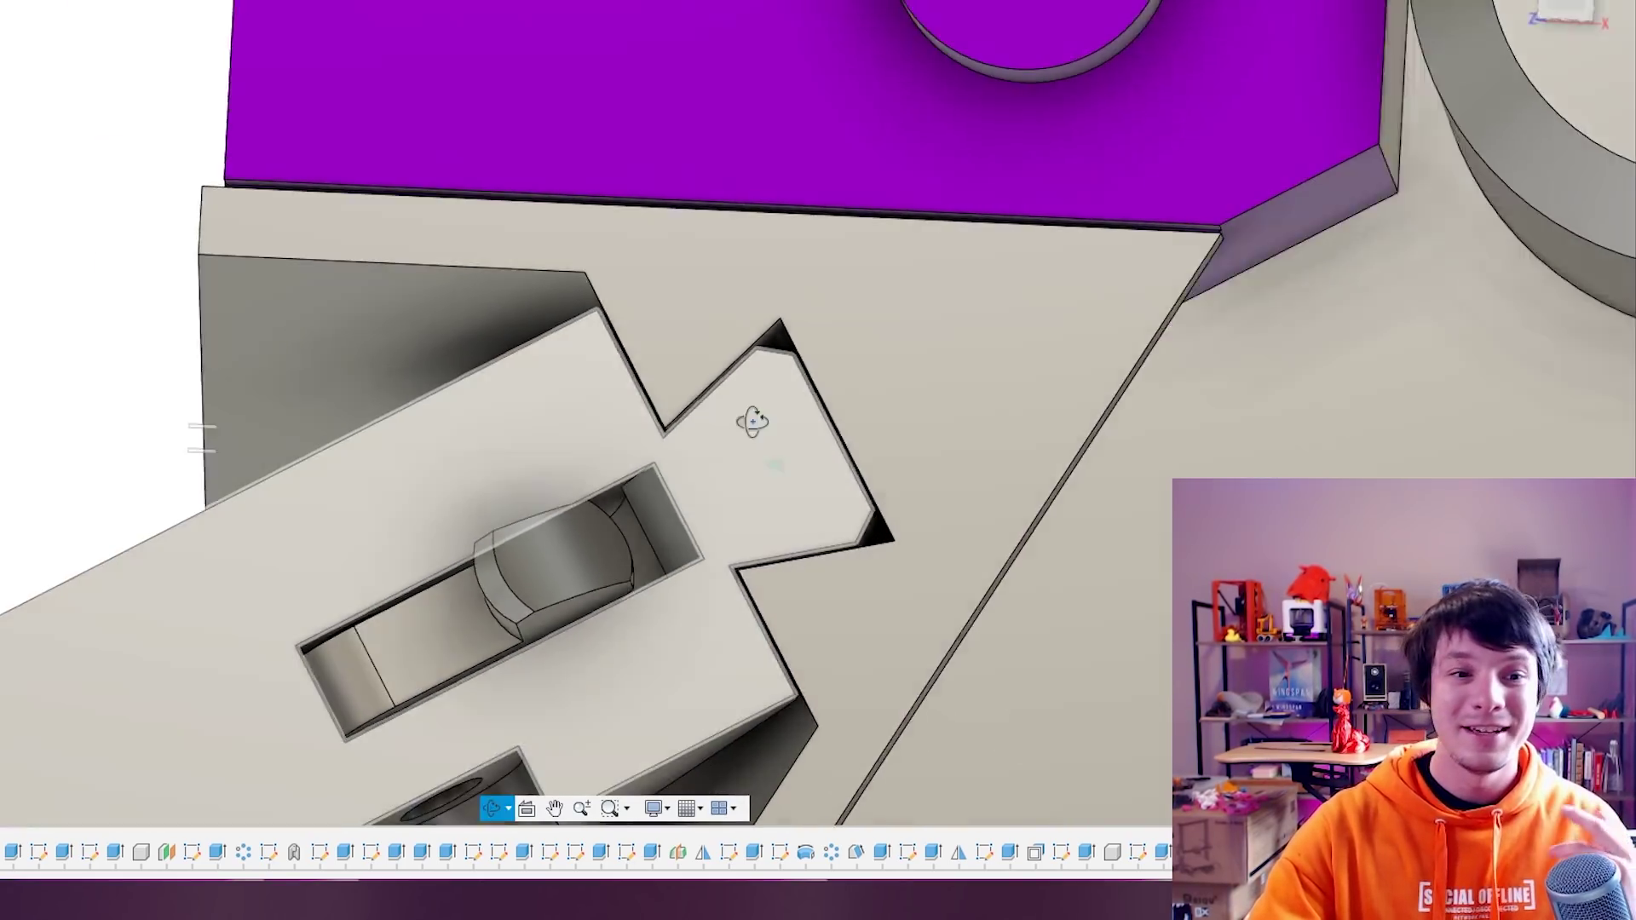
scroll(850, 436, "down", 3)
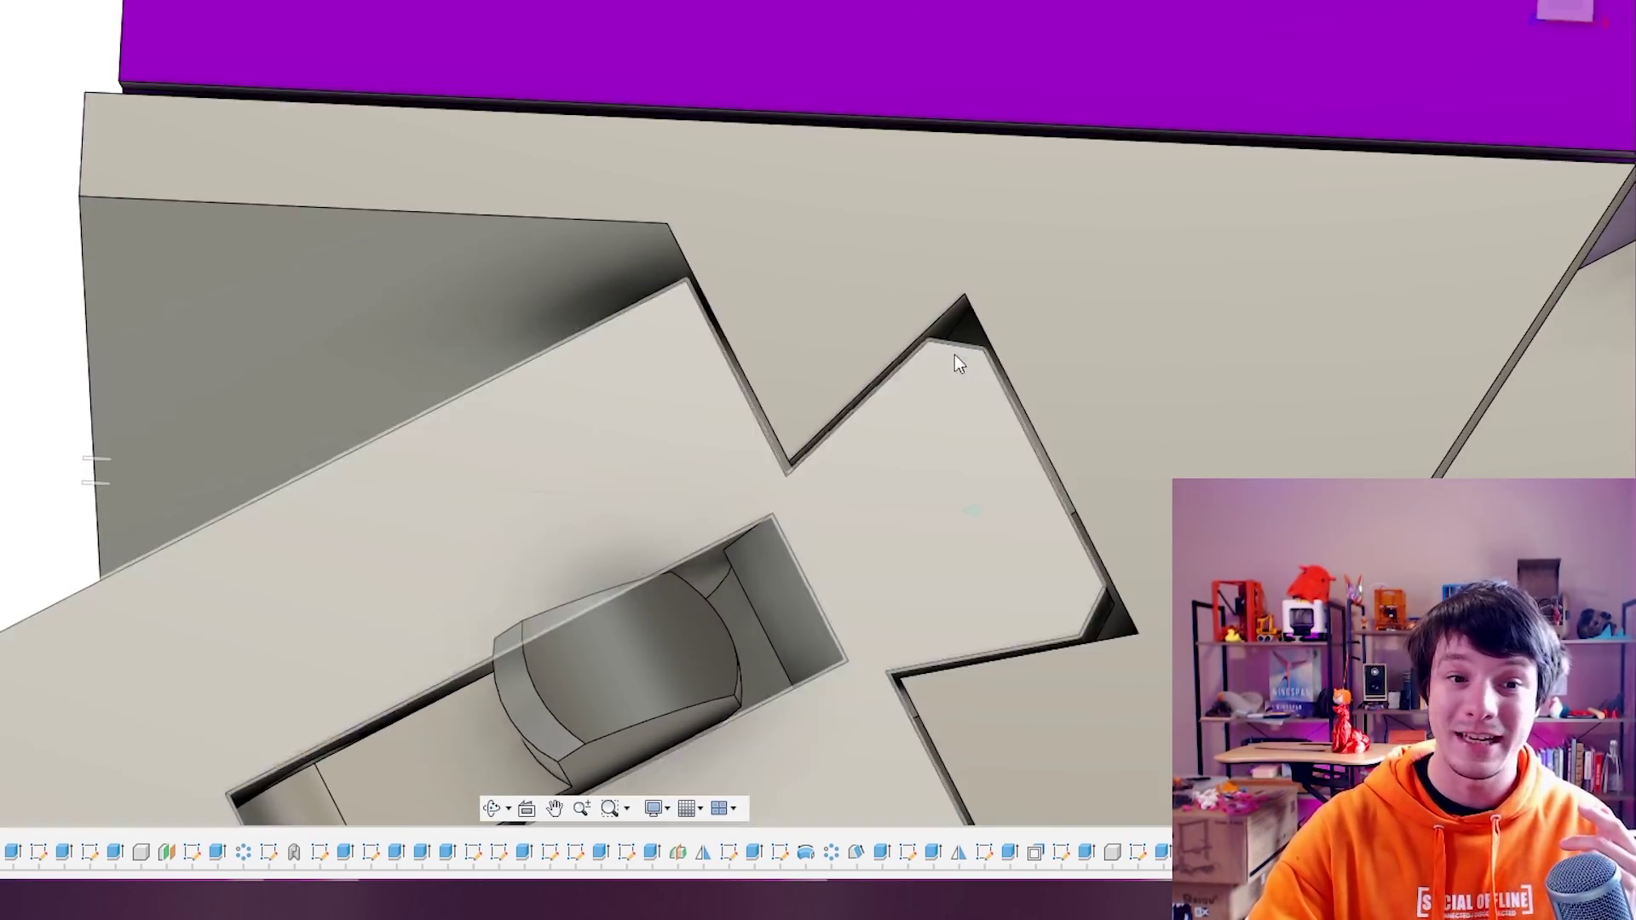
scroll(648, 297, "up", 2)
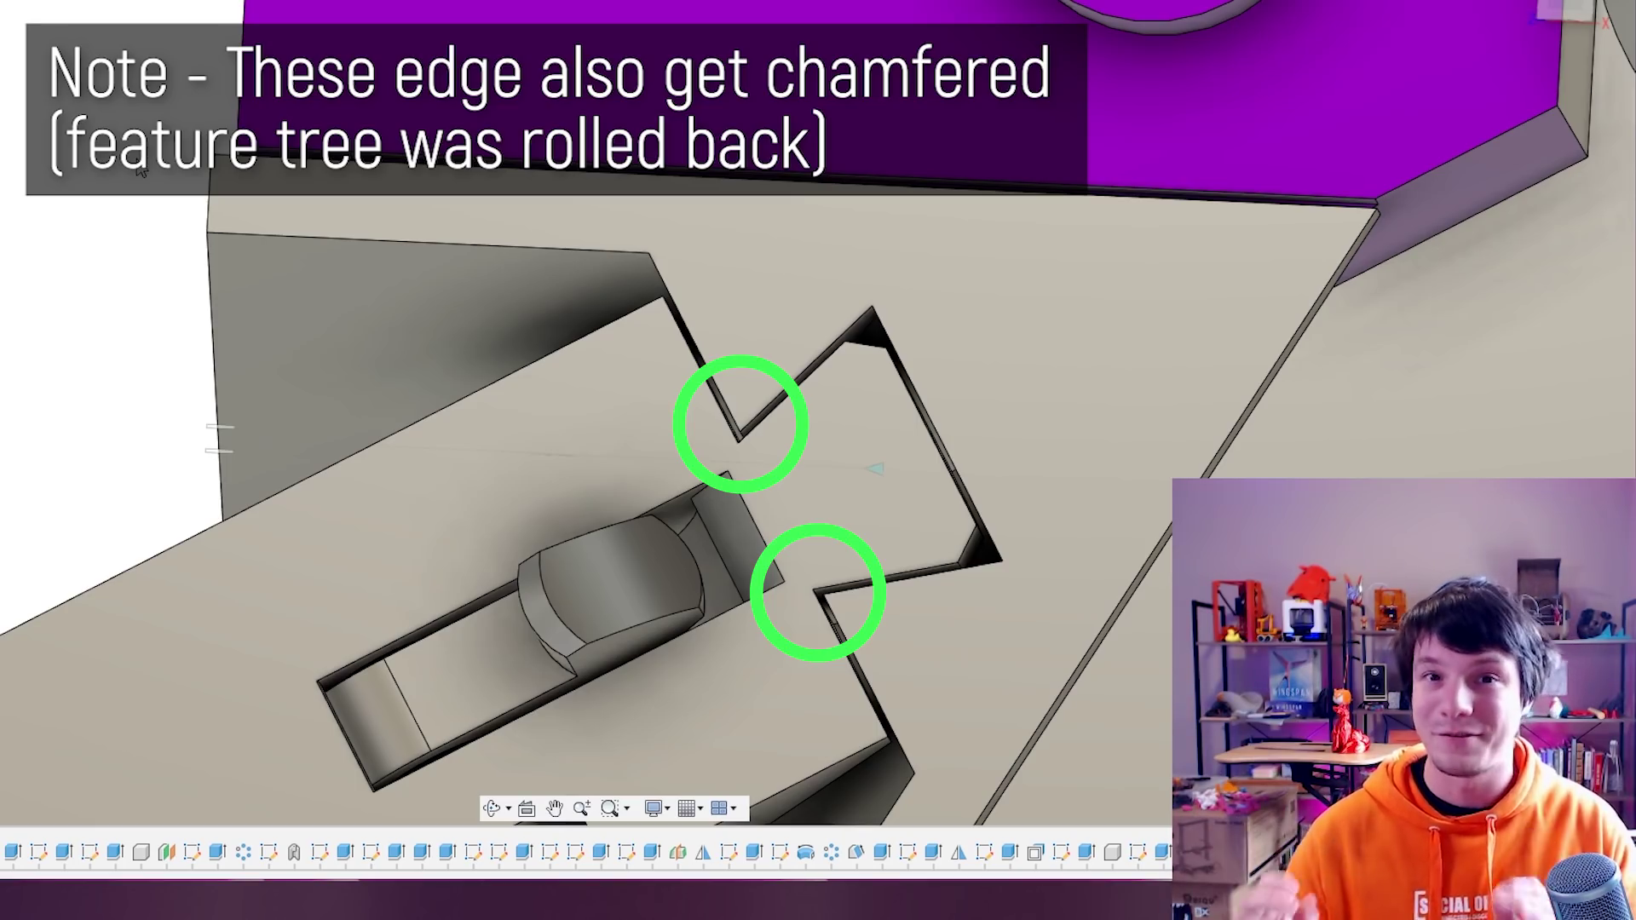
scroll(761, 312, "up", 2)
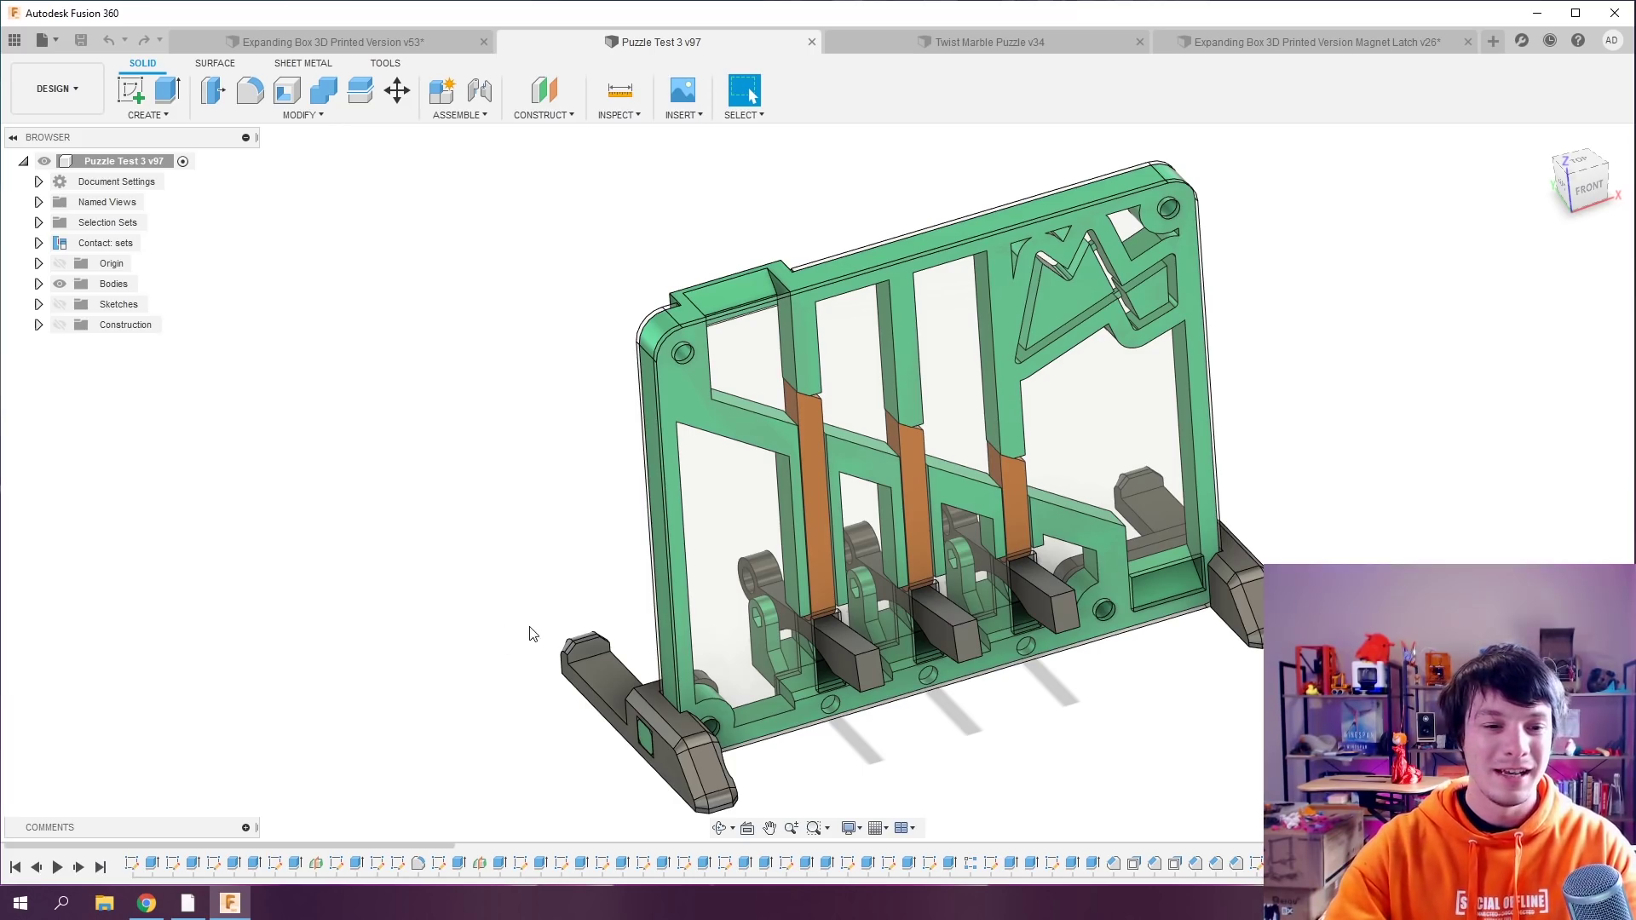
Orbit to the stand foot, select the square pocket's corner chamfer, then deselect it.
middle_click_drag(536, 631, 566, 350, "shift")
scroll(600, 528, "up", 4)
middle_click_drag(601, 522, 861, 508, "shift")
scroll(744, 523, "up", 5)
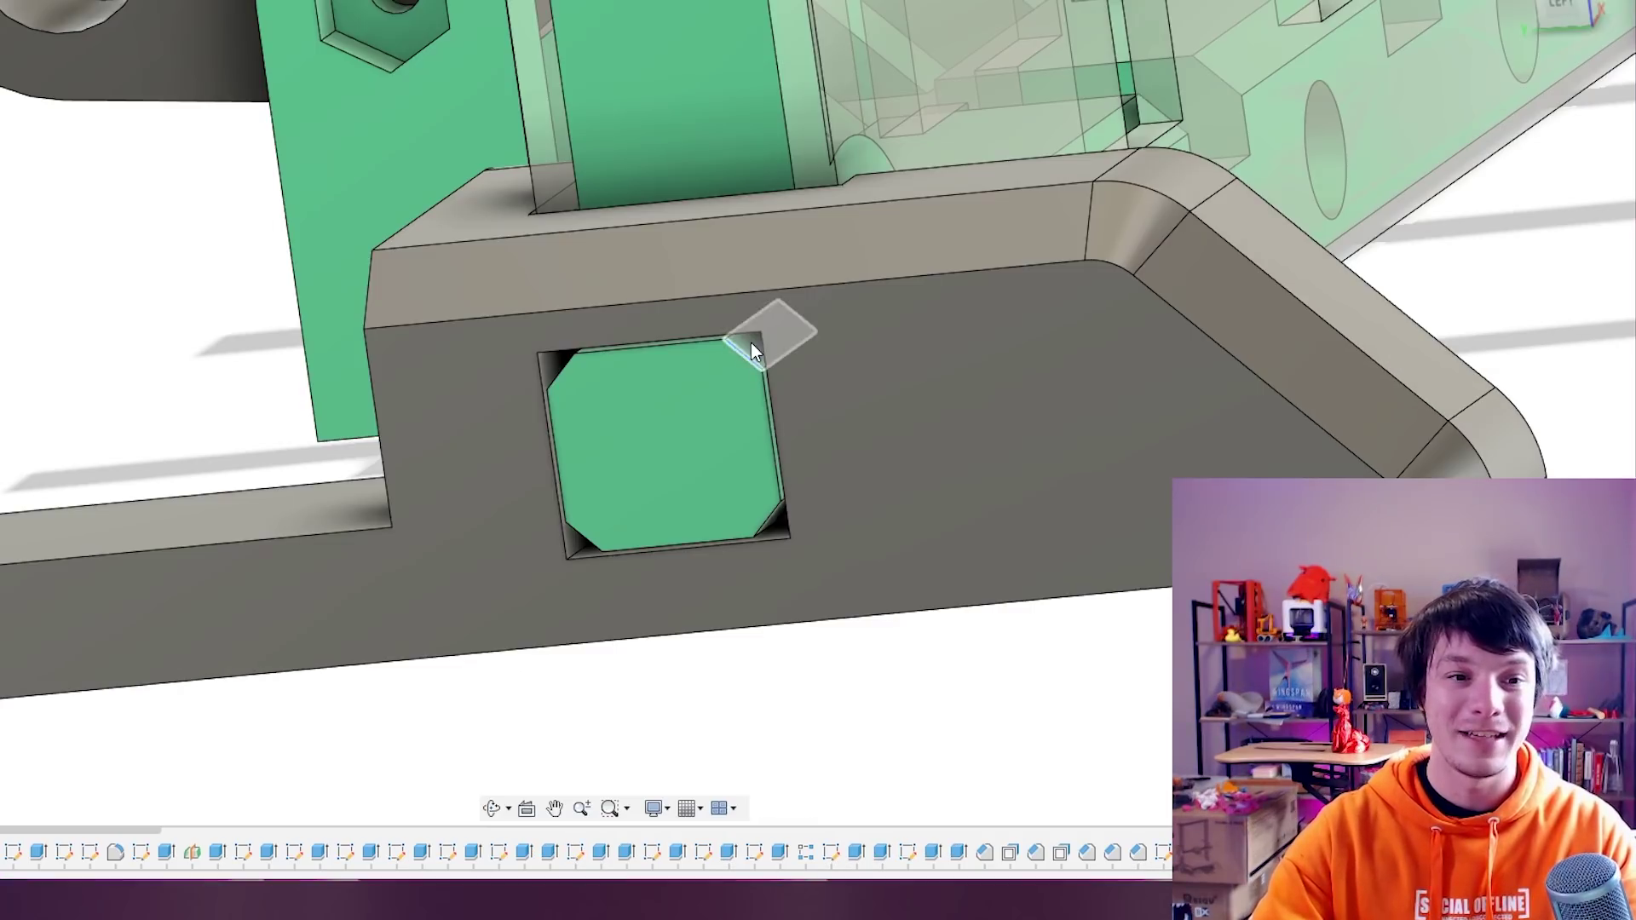
left_click(927, 458)
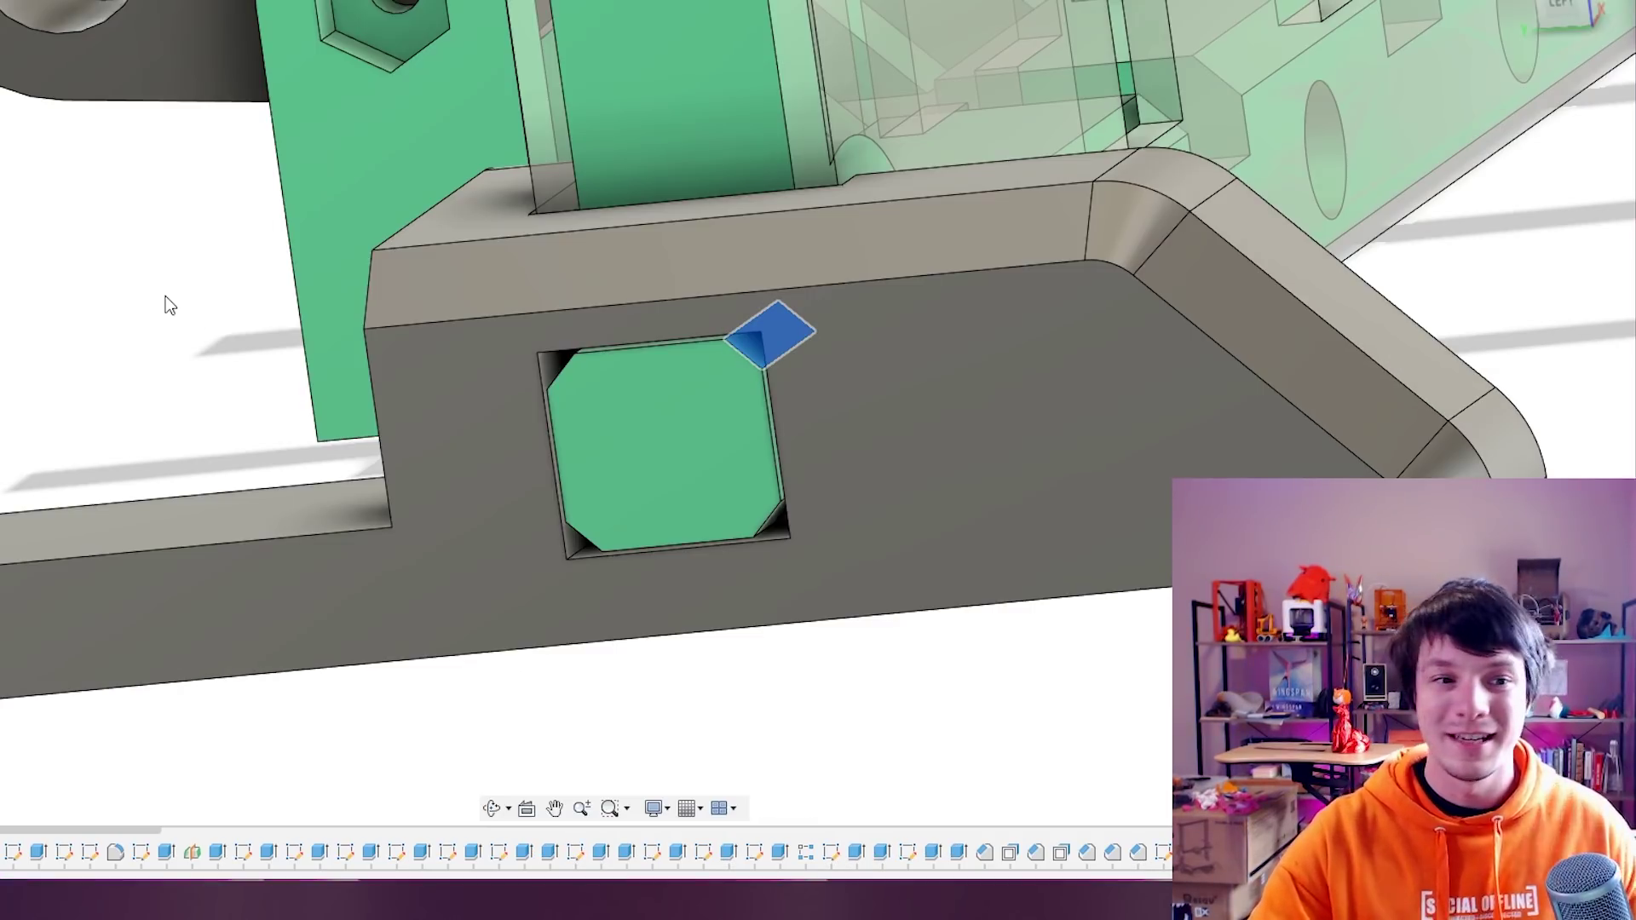
left_click(140, 286)
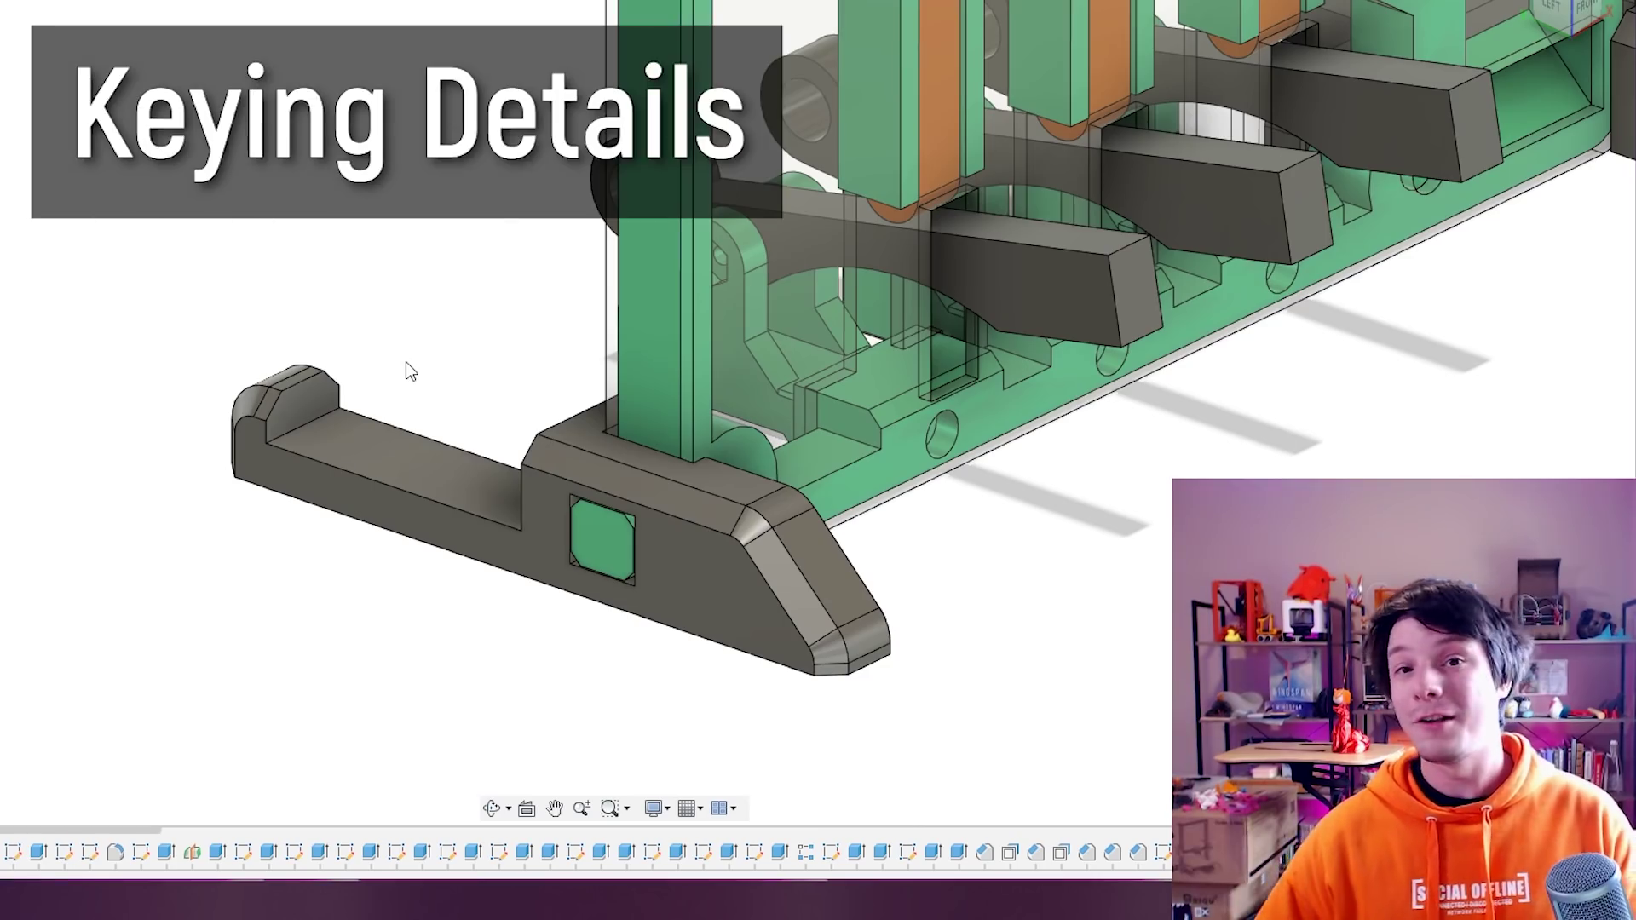
left_click(614, 560)
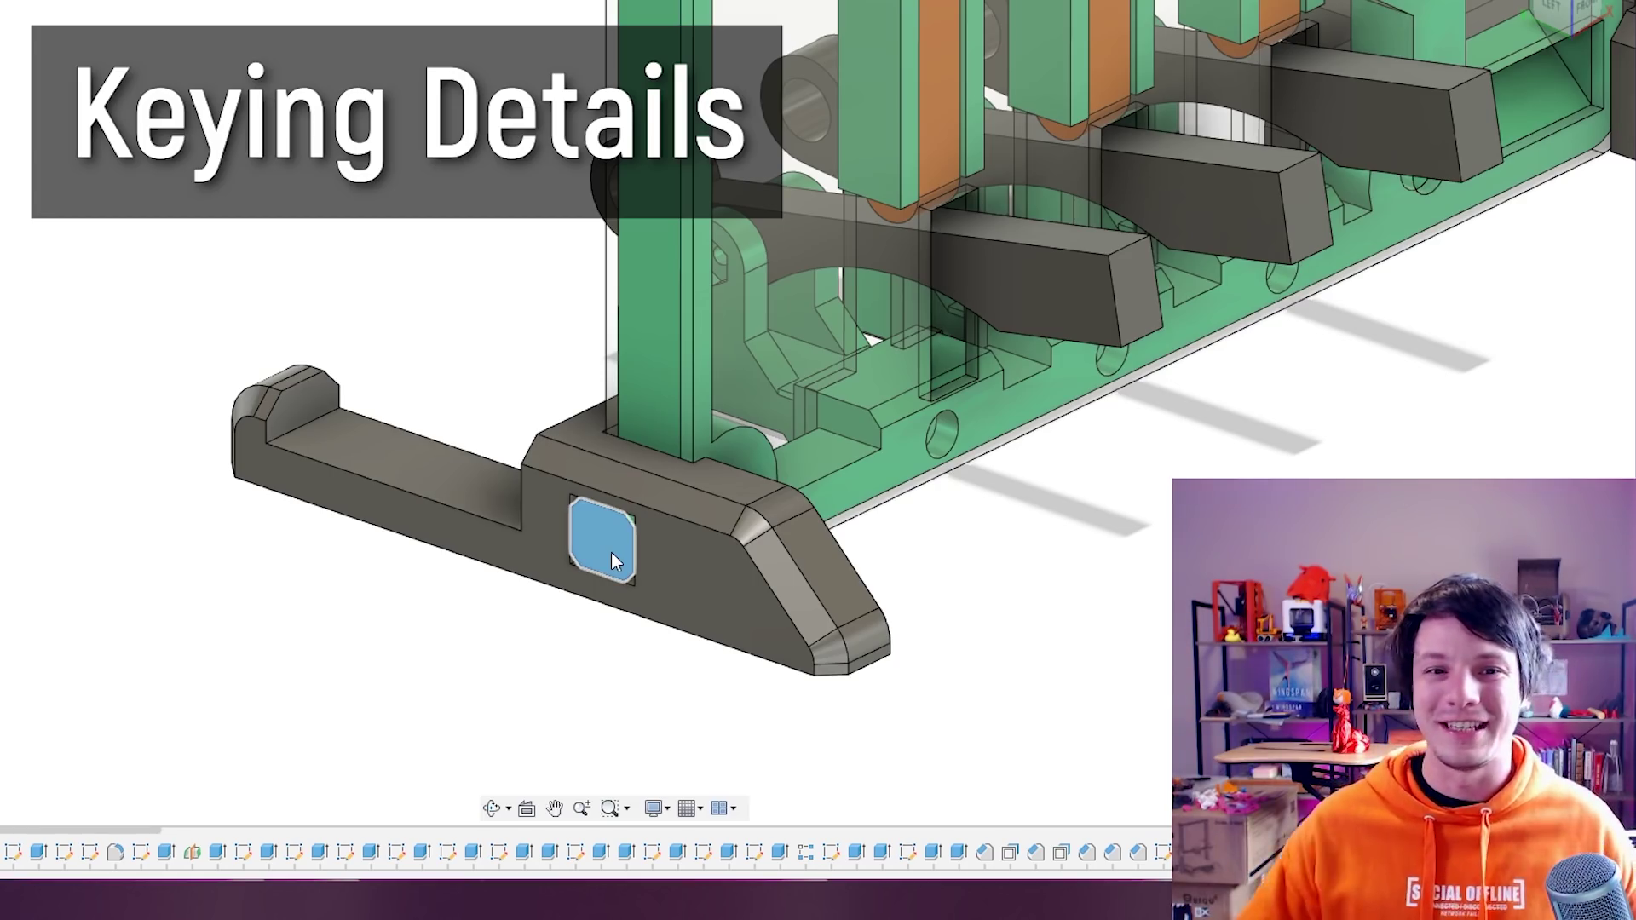
middle_click_drag(560, 422, 511, 494, "shift")
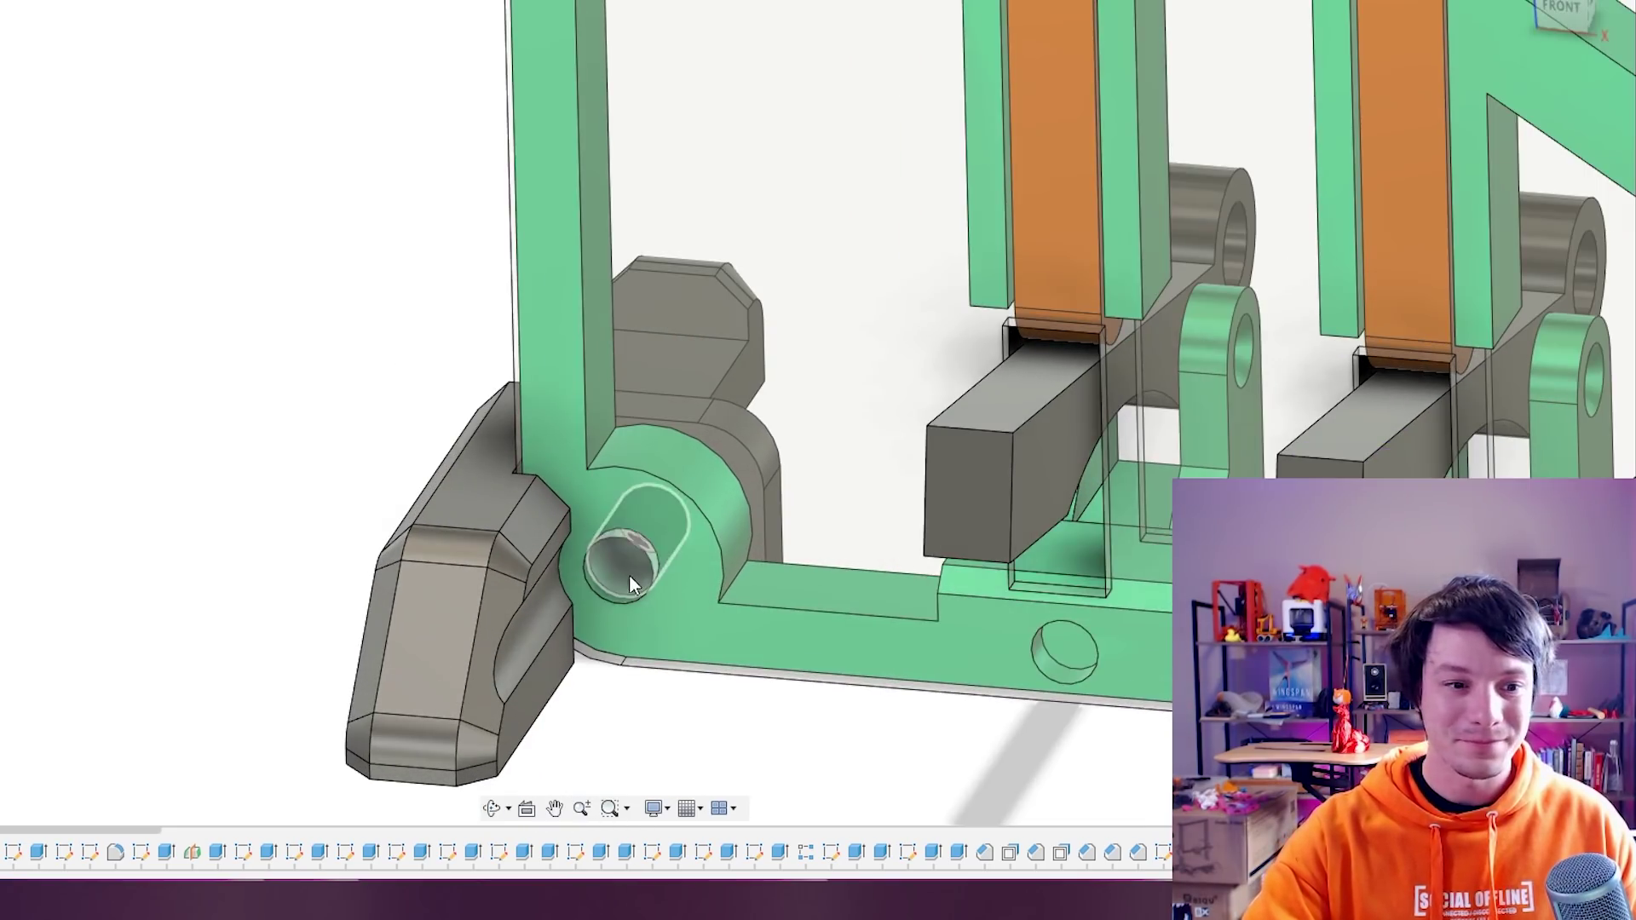
left_click(630, 572)
middle_click_drag(285, 506, 324, 510)
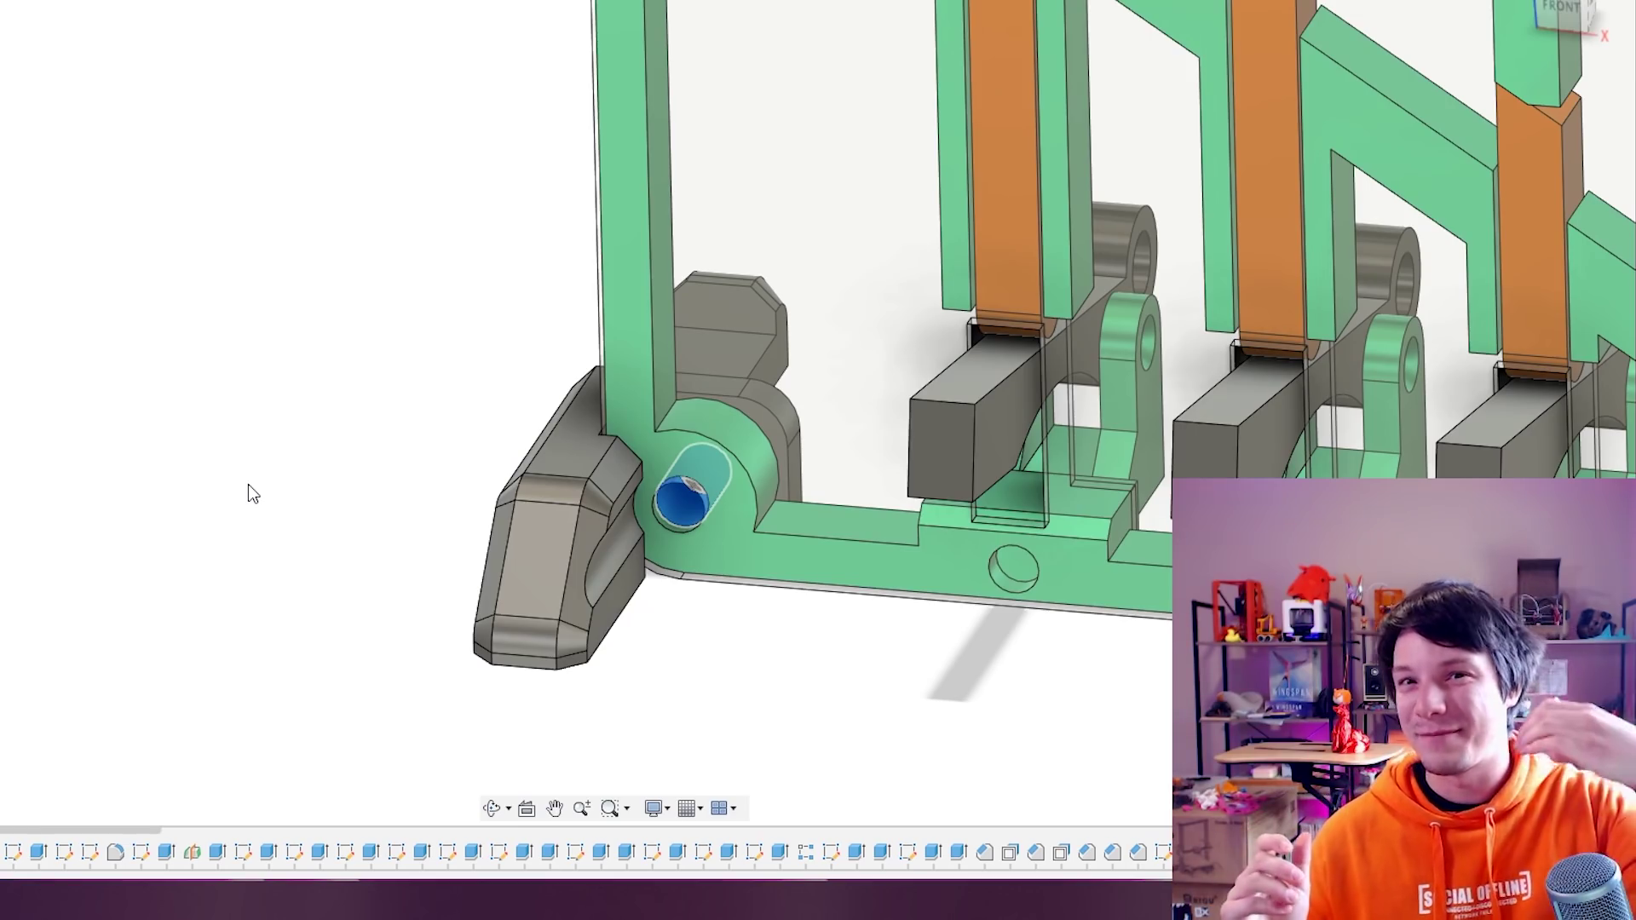
middle_click_drag(248, 484, 615, 279, "shift")
scroll(682, 392, "up", 5)
left_click(699, 474)
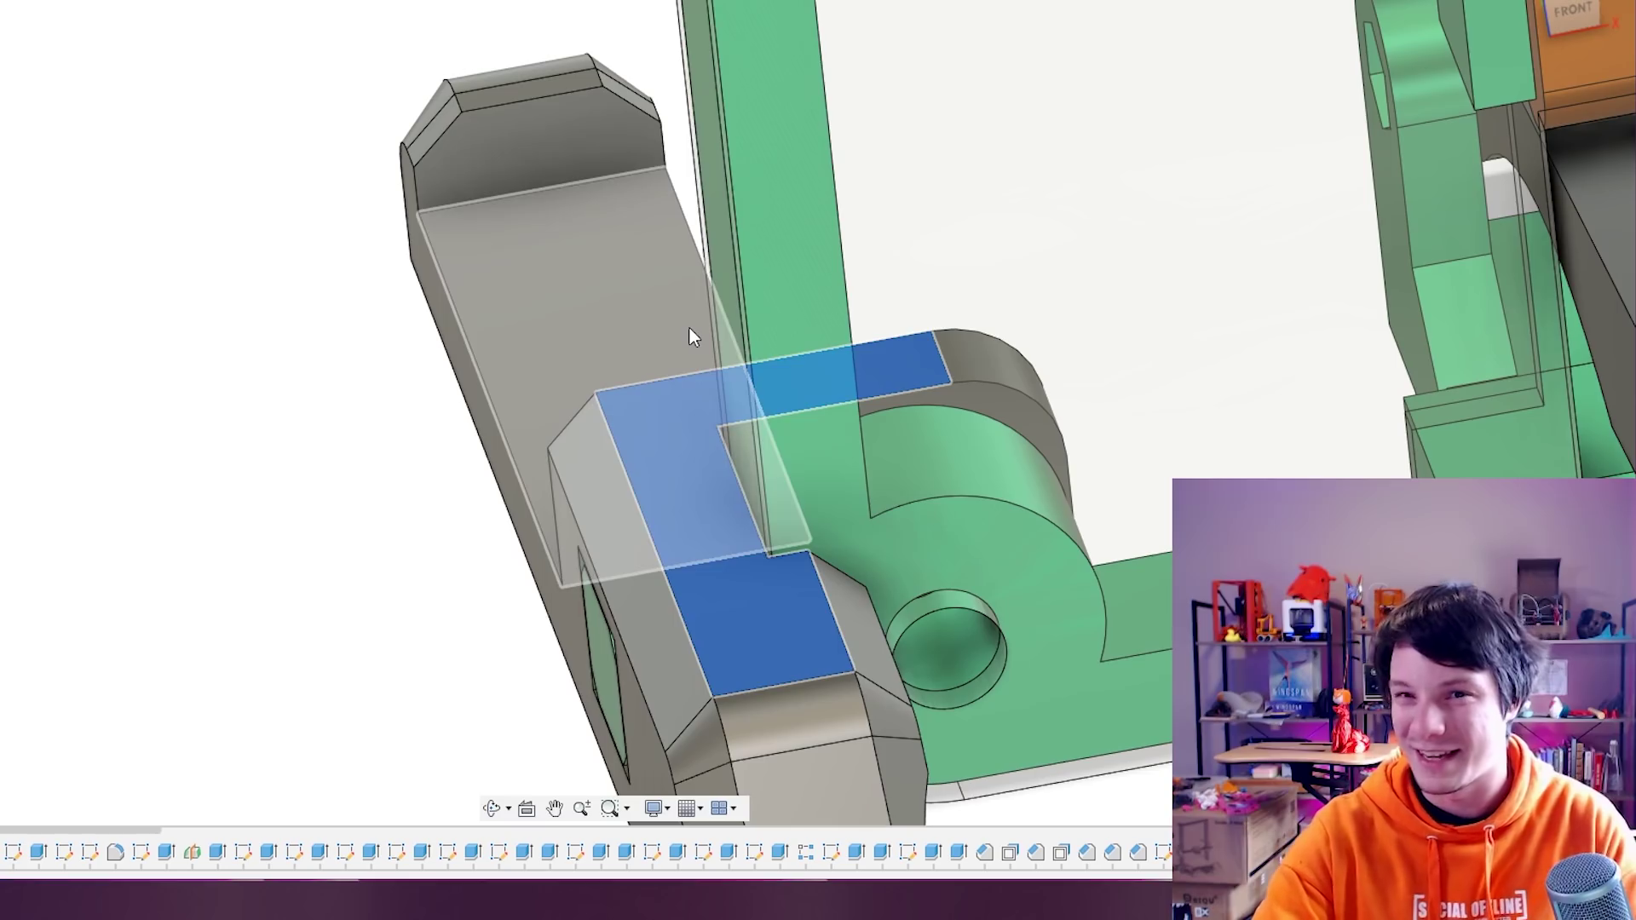
left_click(387, 269)
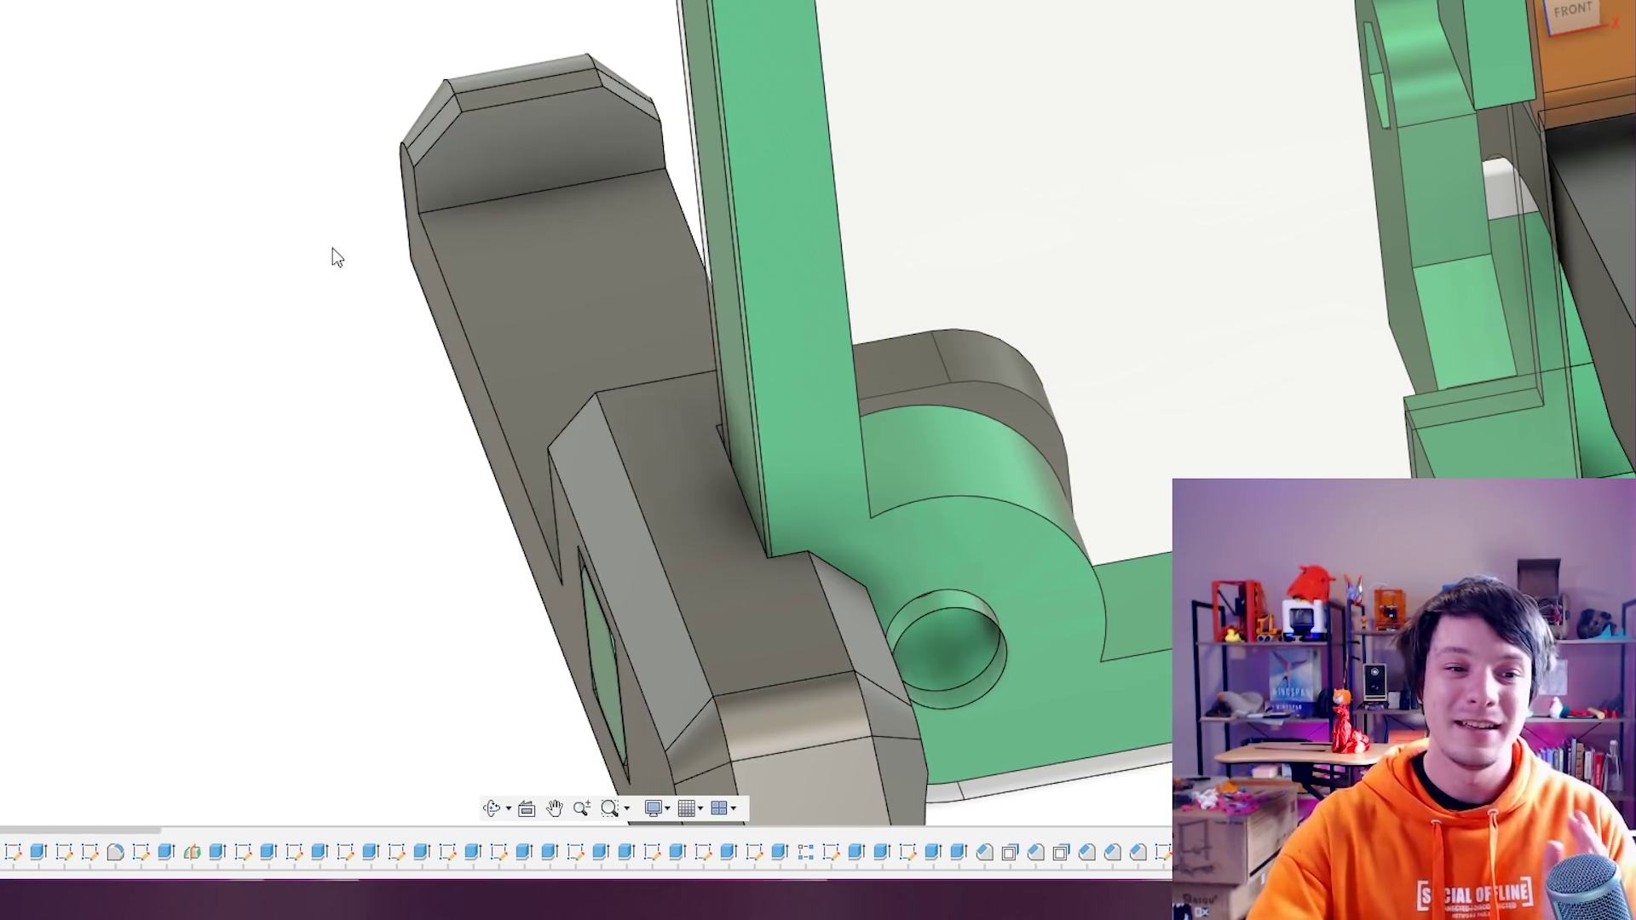
middle_click_drag(165, 208, 242, 304, "shift")
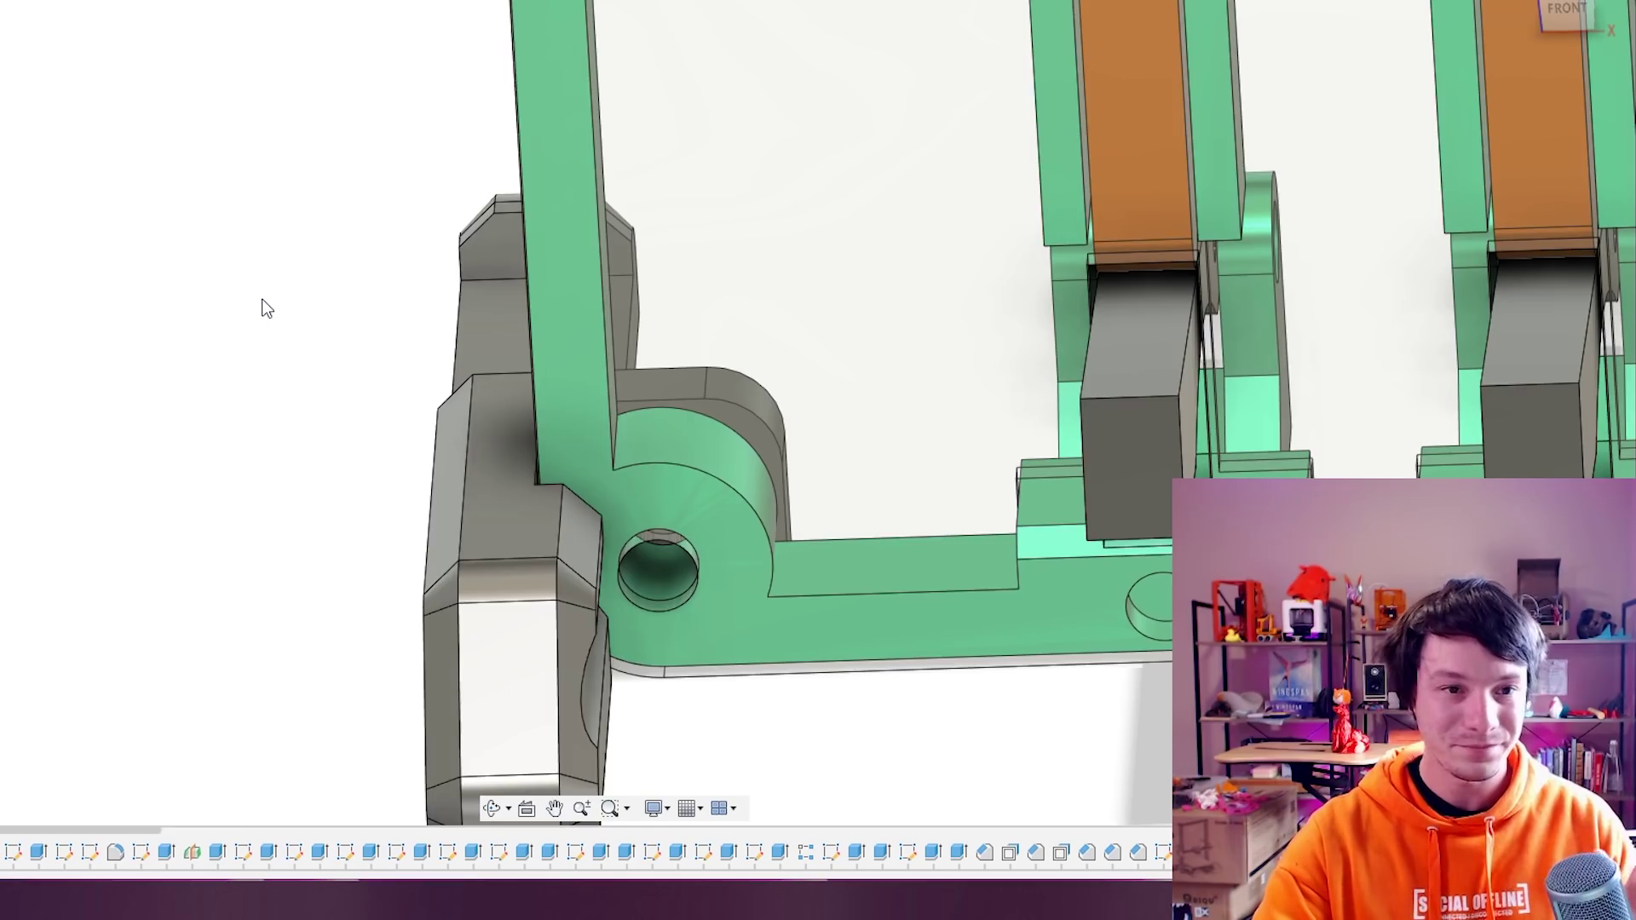
scroll(267, 308, "down", 2)
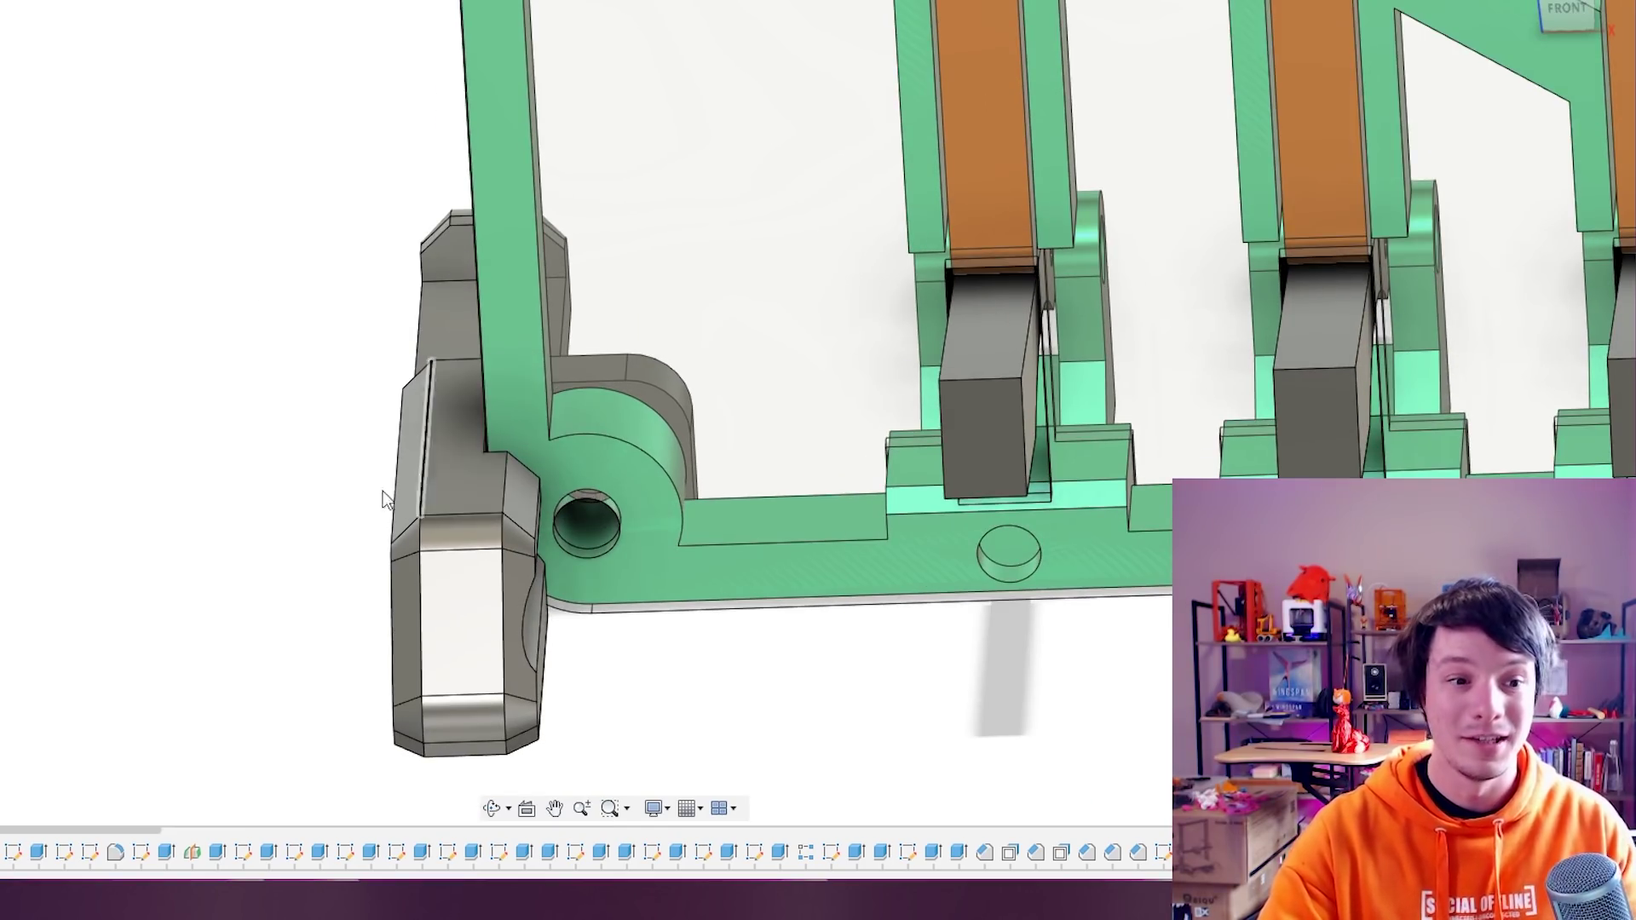
middle_click_drag(347, 431, 419, 501, "shift")
left_click(419, 503)
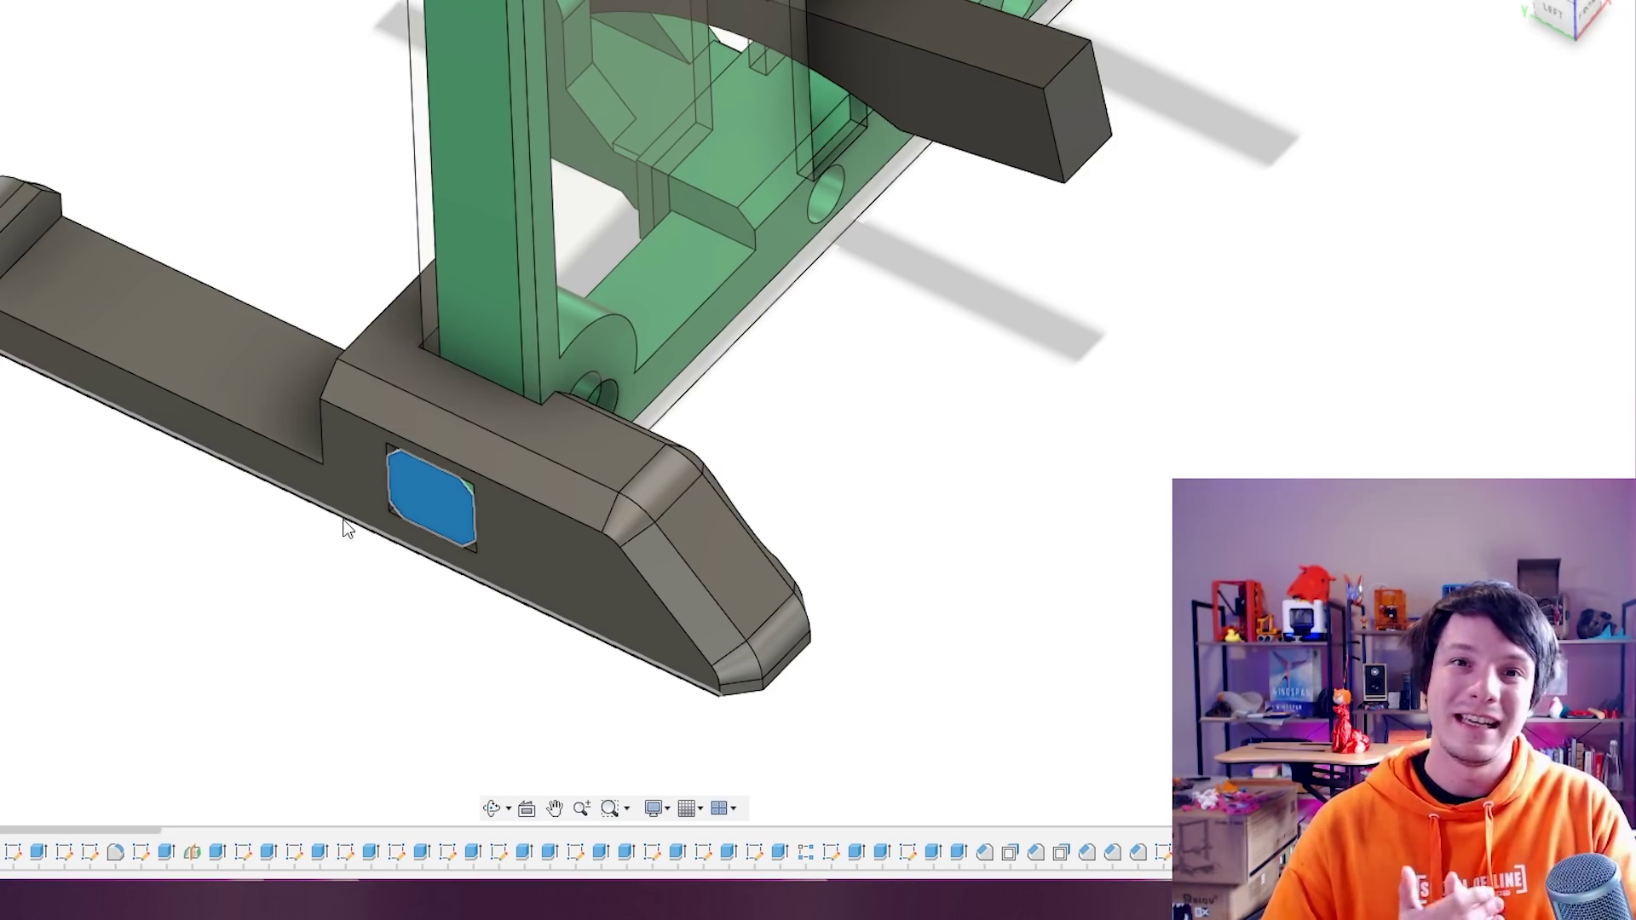
middle_click_drag(465, 431, 289, 252, "shift")
left_click(289, 252)
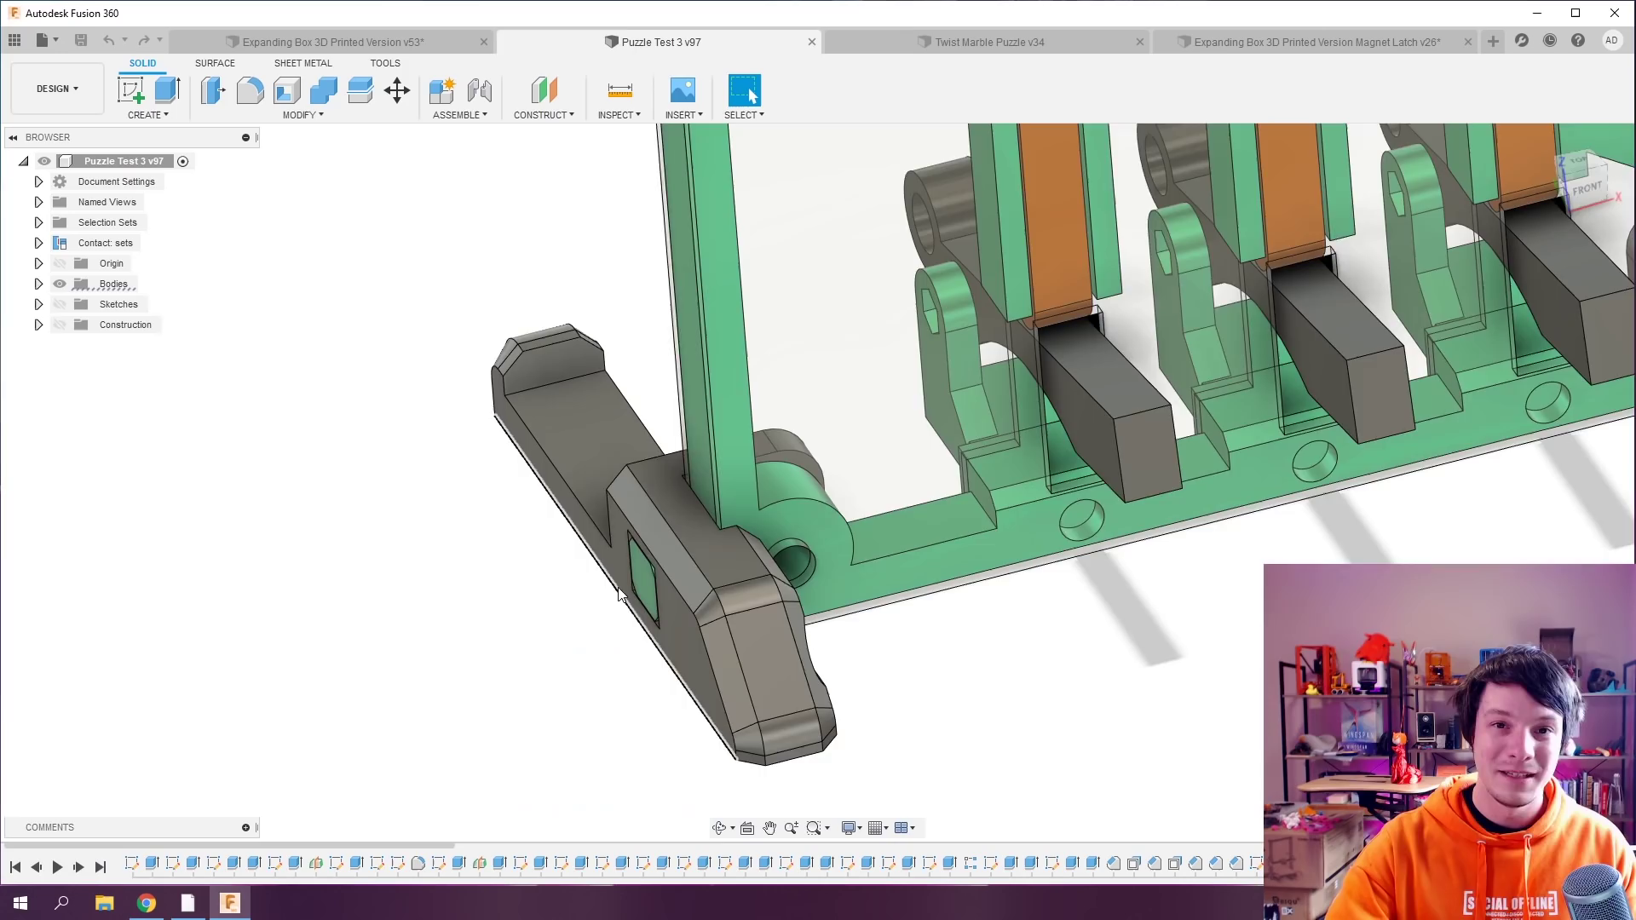
middle_click_drag(647, 596, 748, 580, "shift")
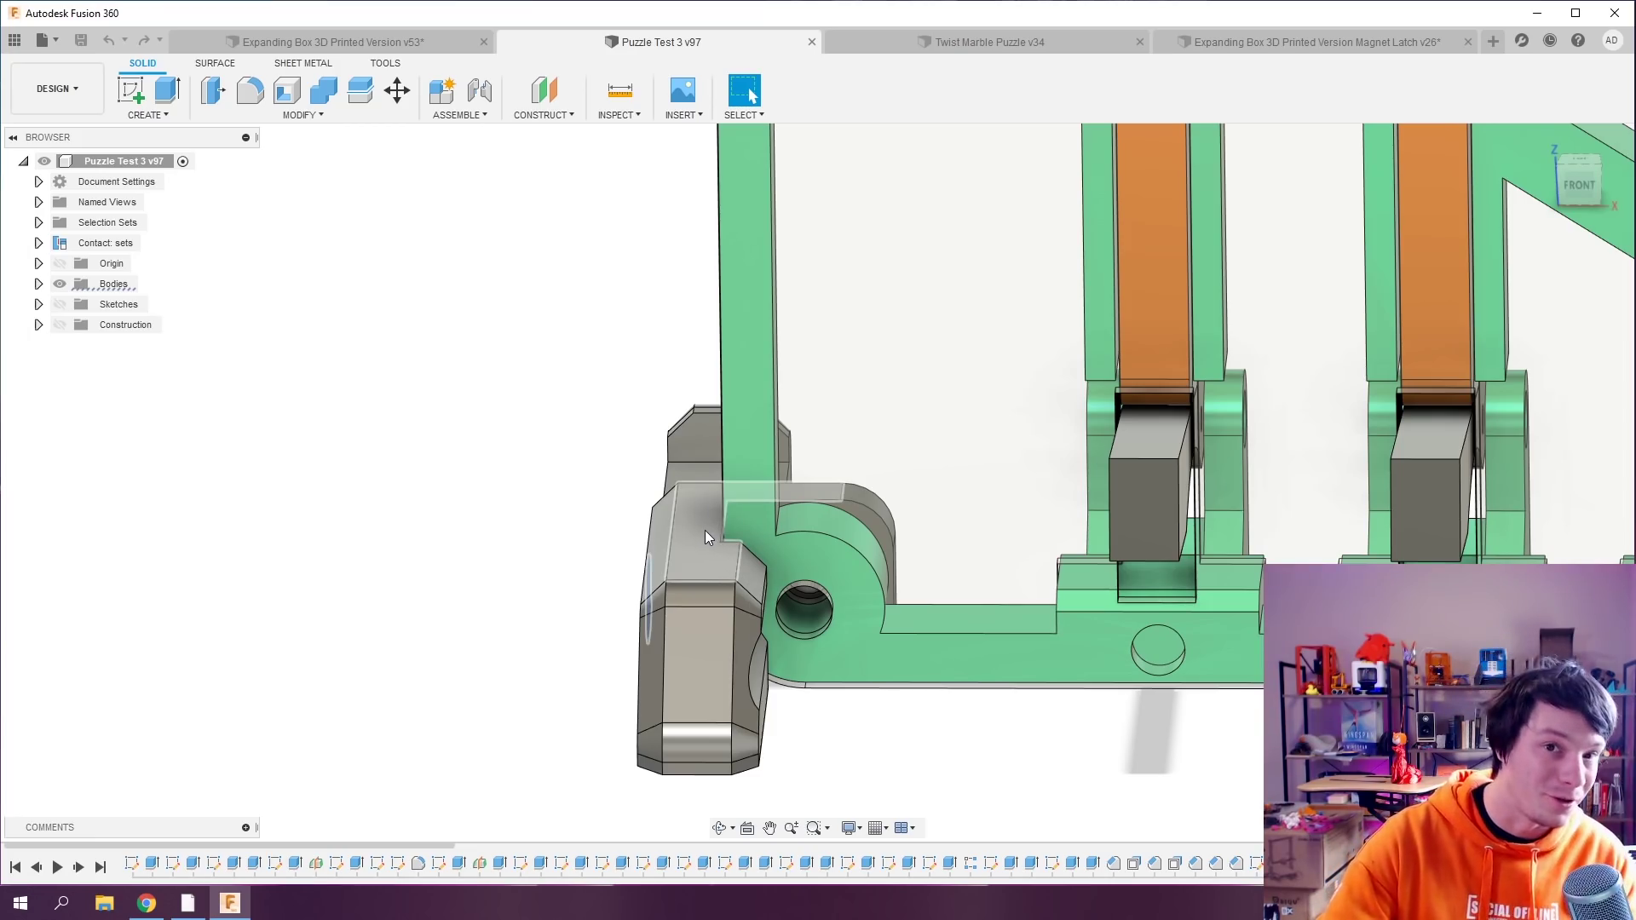
Orbit the lever and stand frame round to a front-iso view.
middle_click_drag(698, 526, 456, 661, "shift")
middle_click_drag(738, 612, 801, 516, "shift")
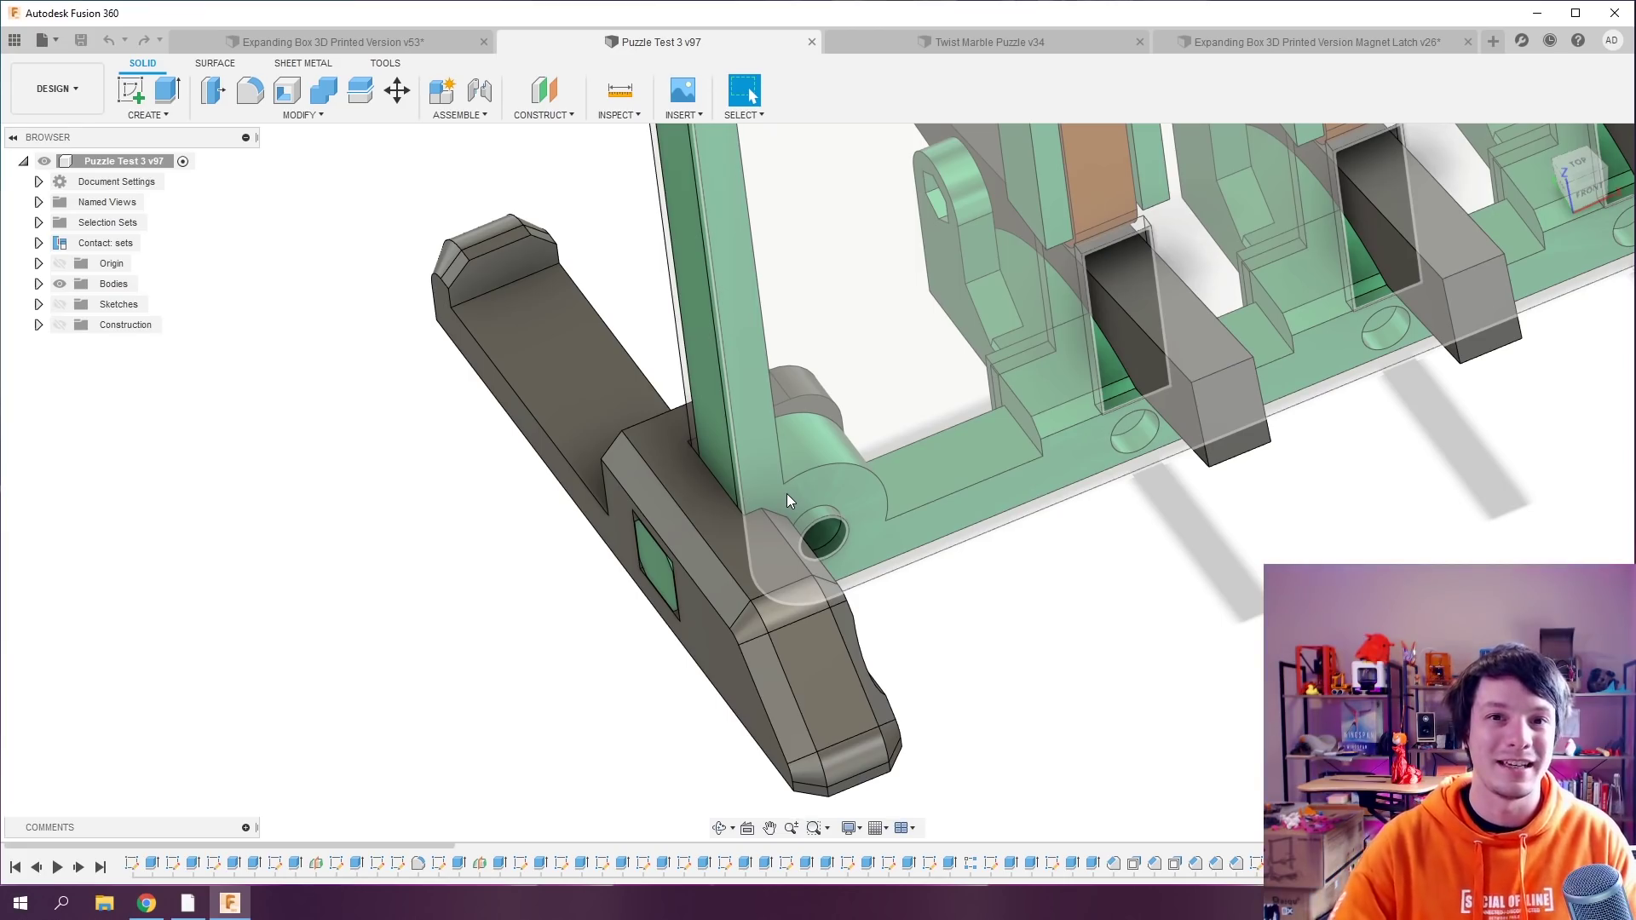
scroll(786, 493, "down", 3)
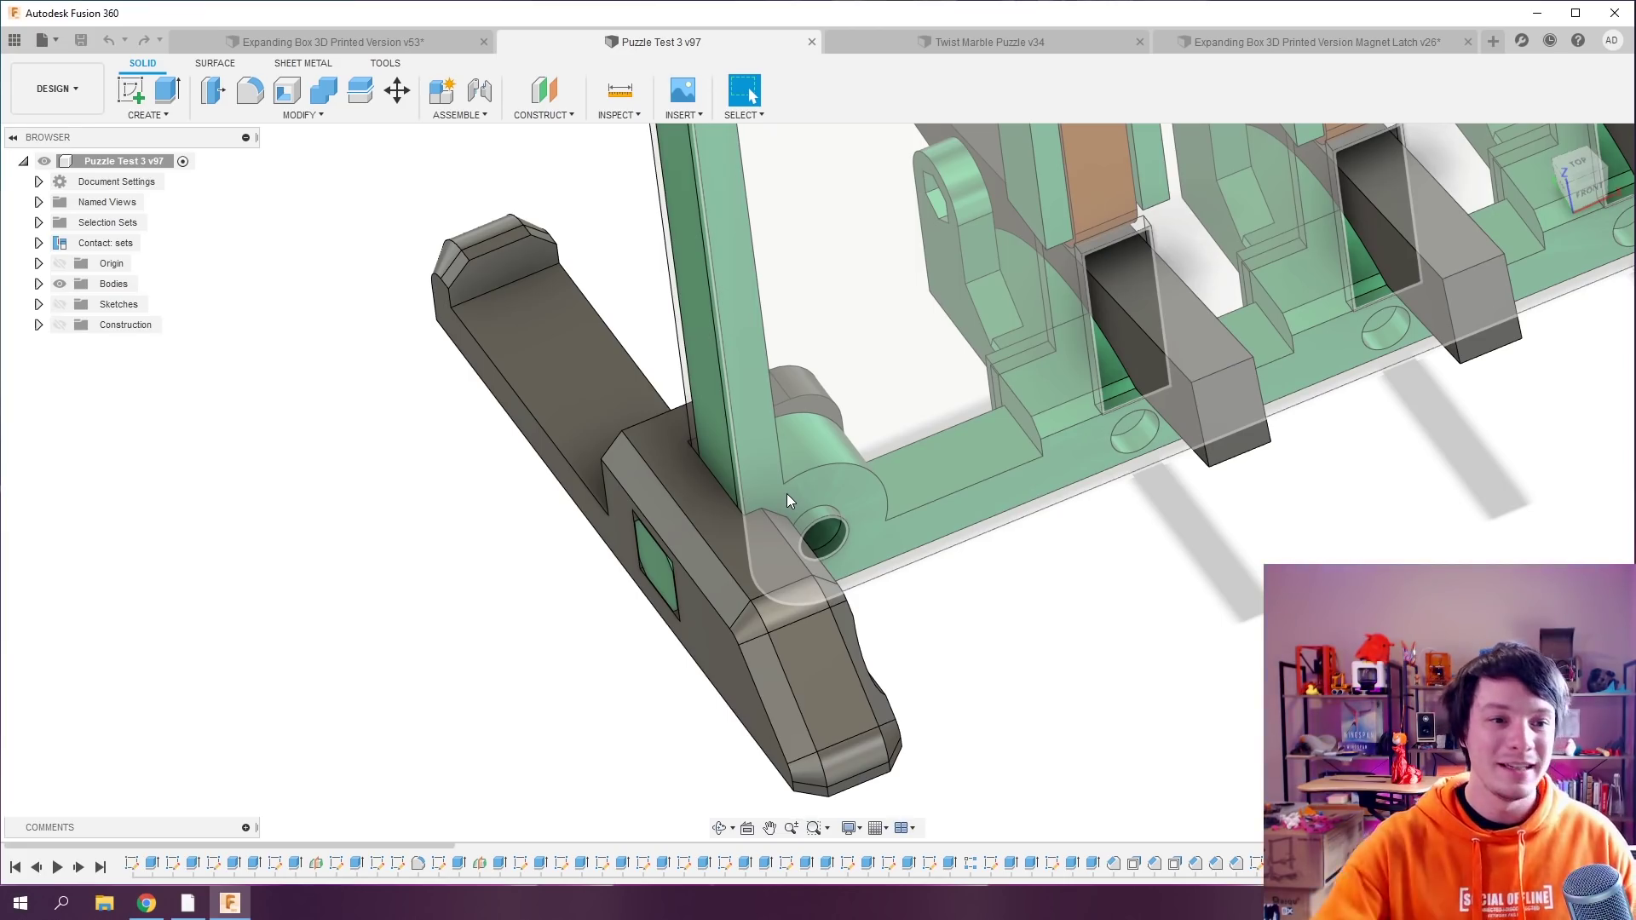
middle_click_drag(786, 494, 242, 377, "shift")
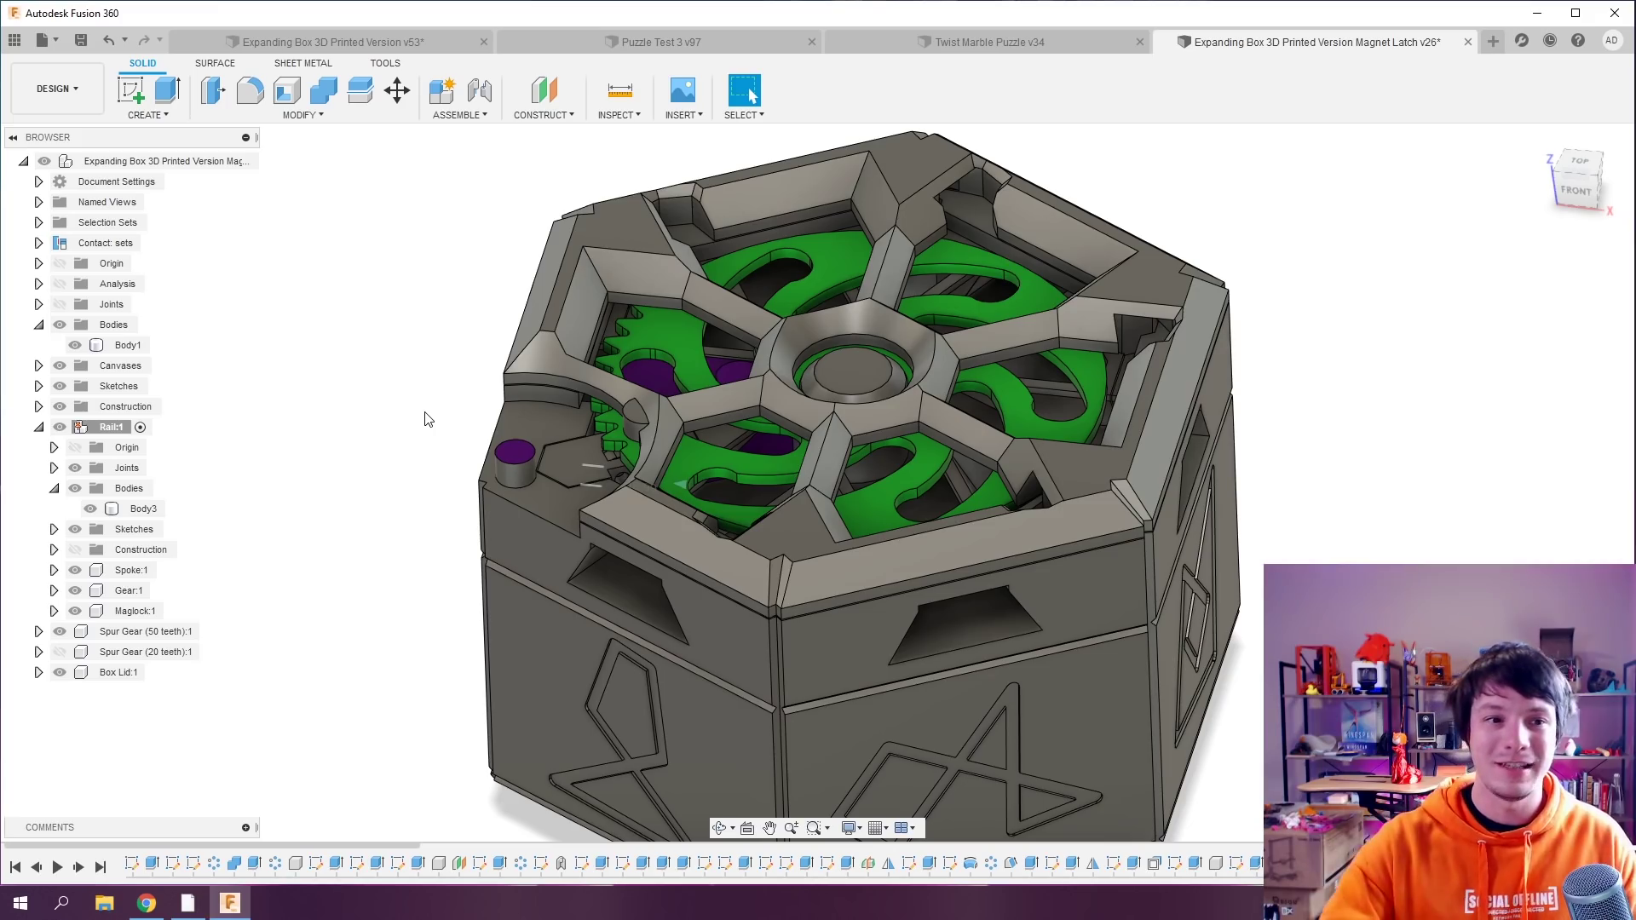
Make Box Lid:1 visible and set it as the active component.
scroll(854, 151, "up", 3)
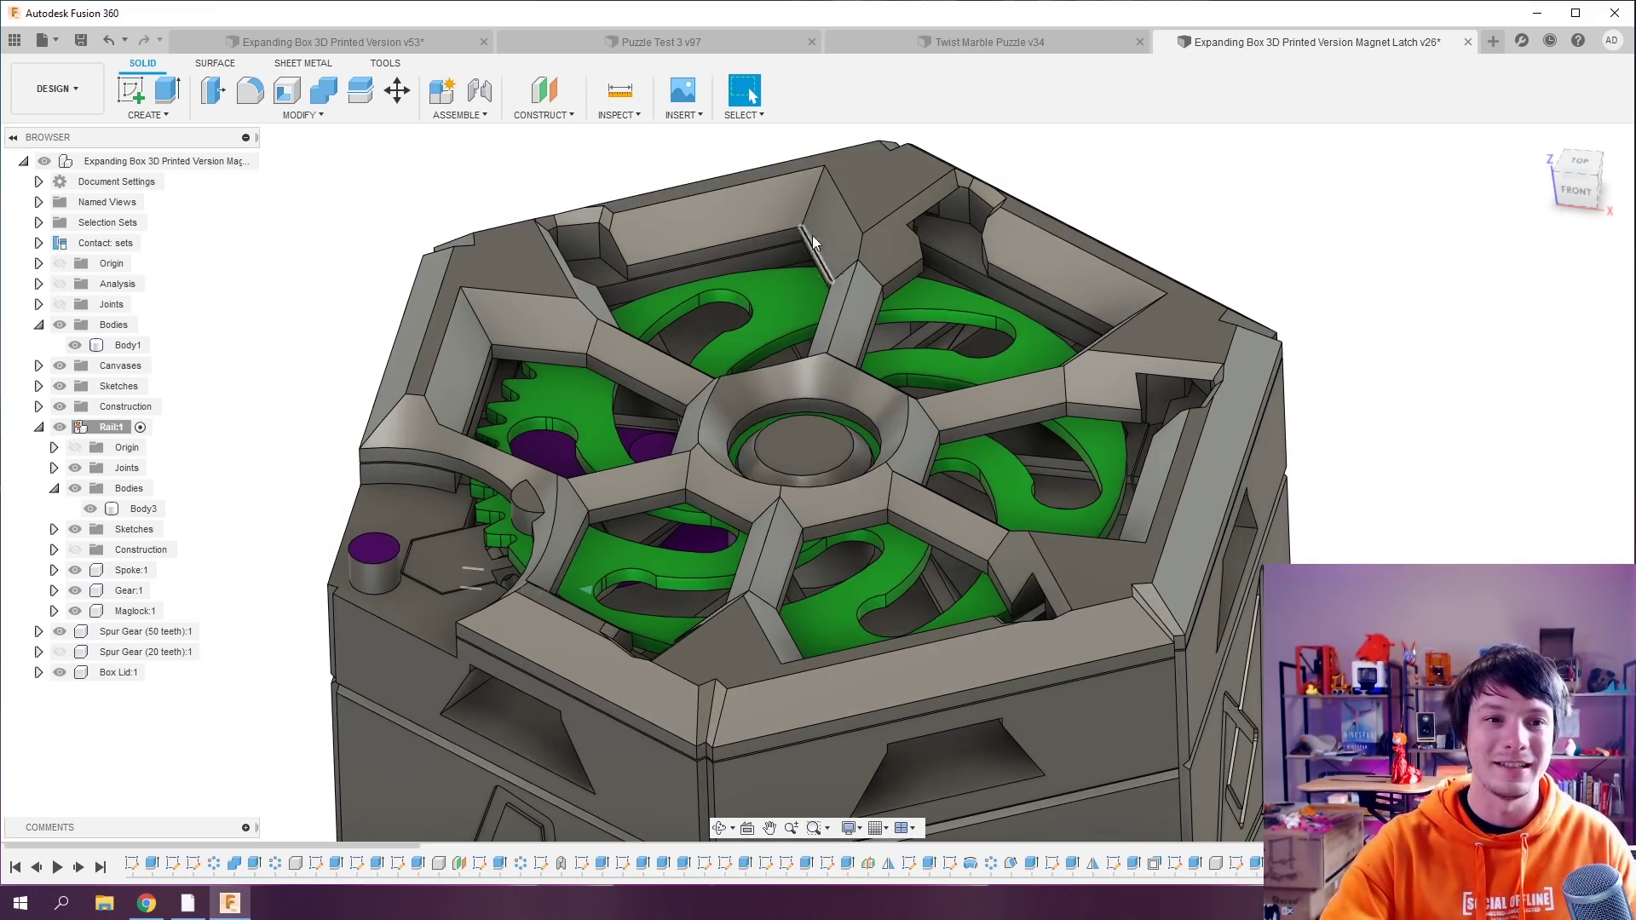
left_click(59, 672)
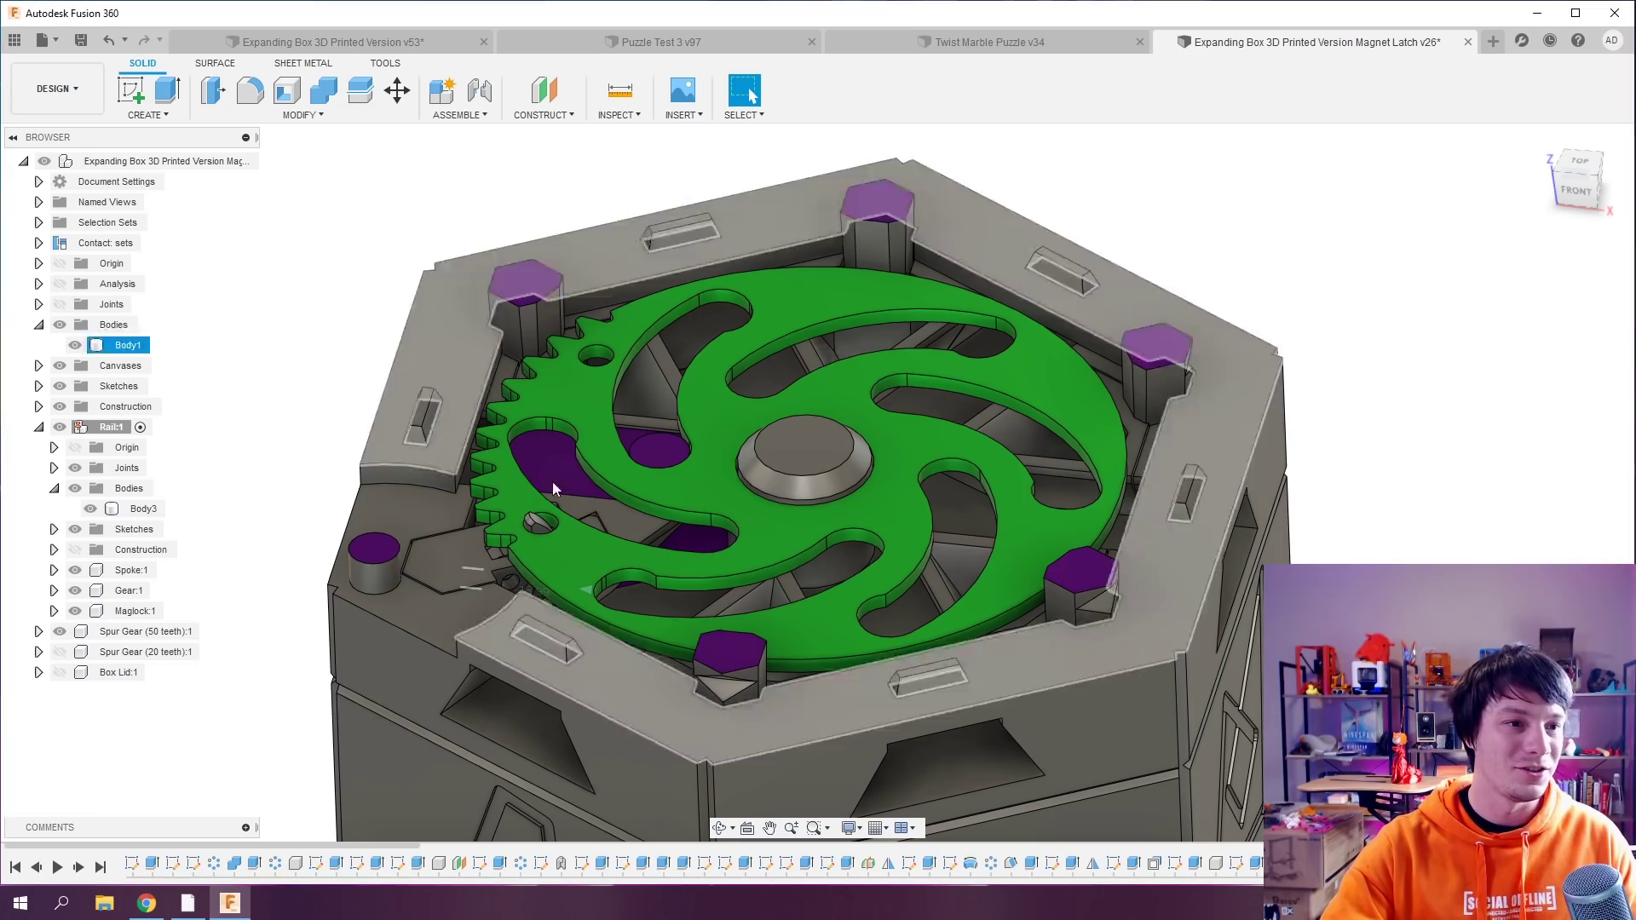
left_click(726, 671)
middle_click_drag(729, 688, 645, 658, "shift")
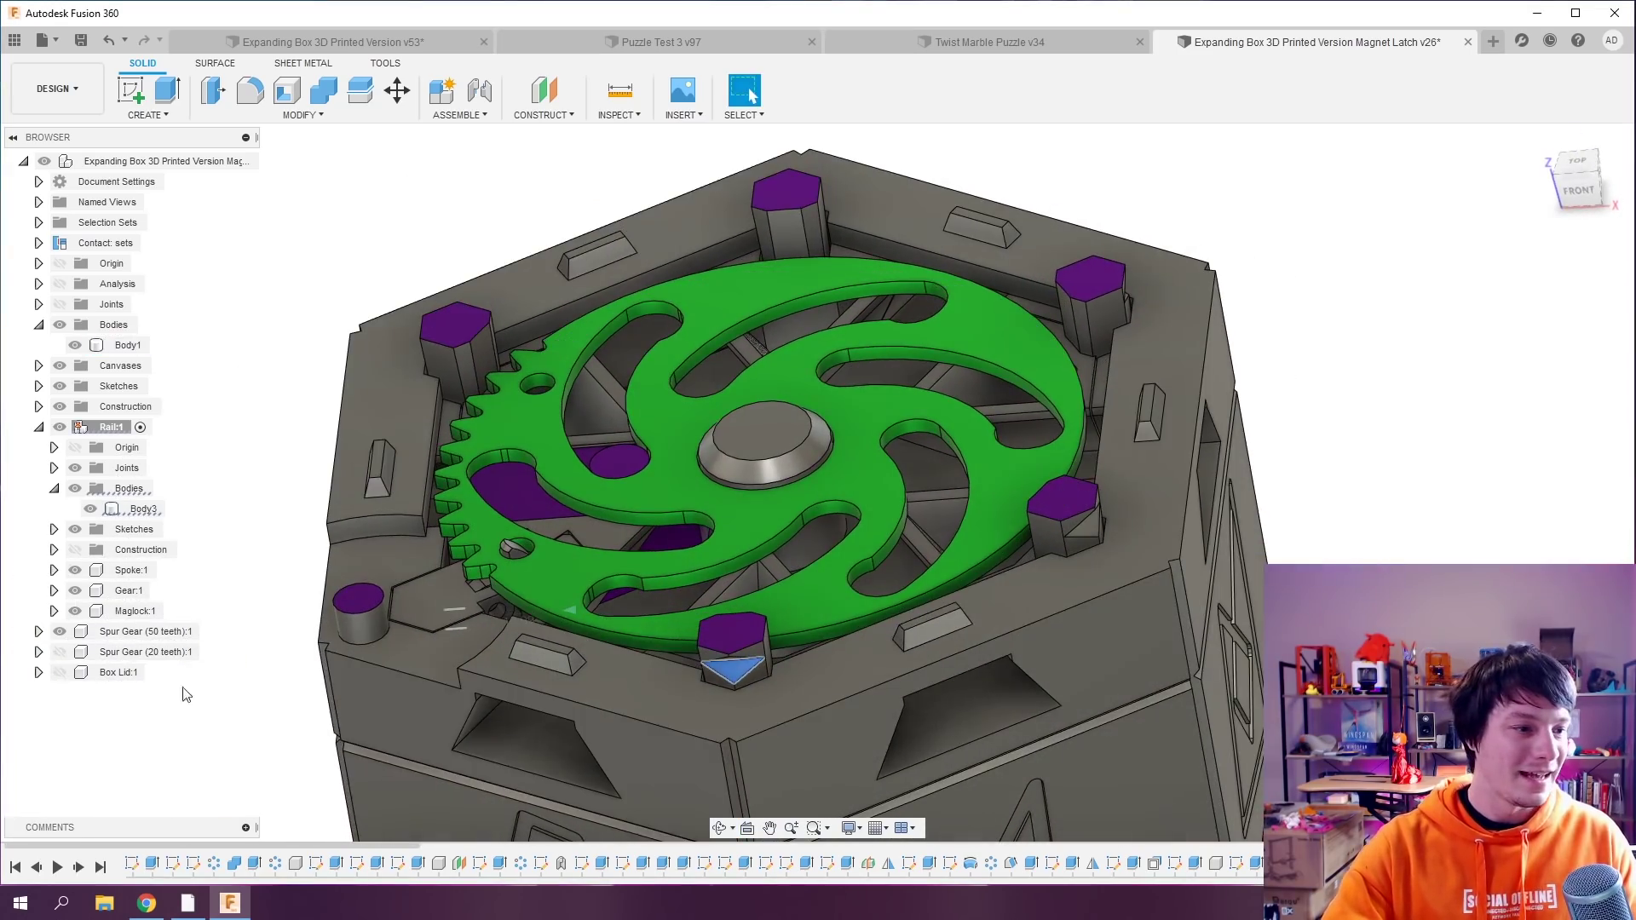
right_click(116, 674)
left_click(60, 673)
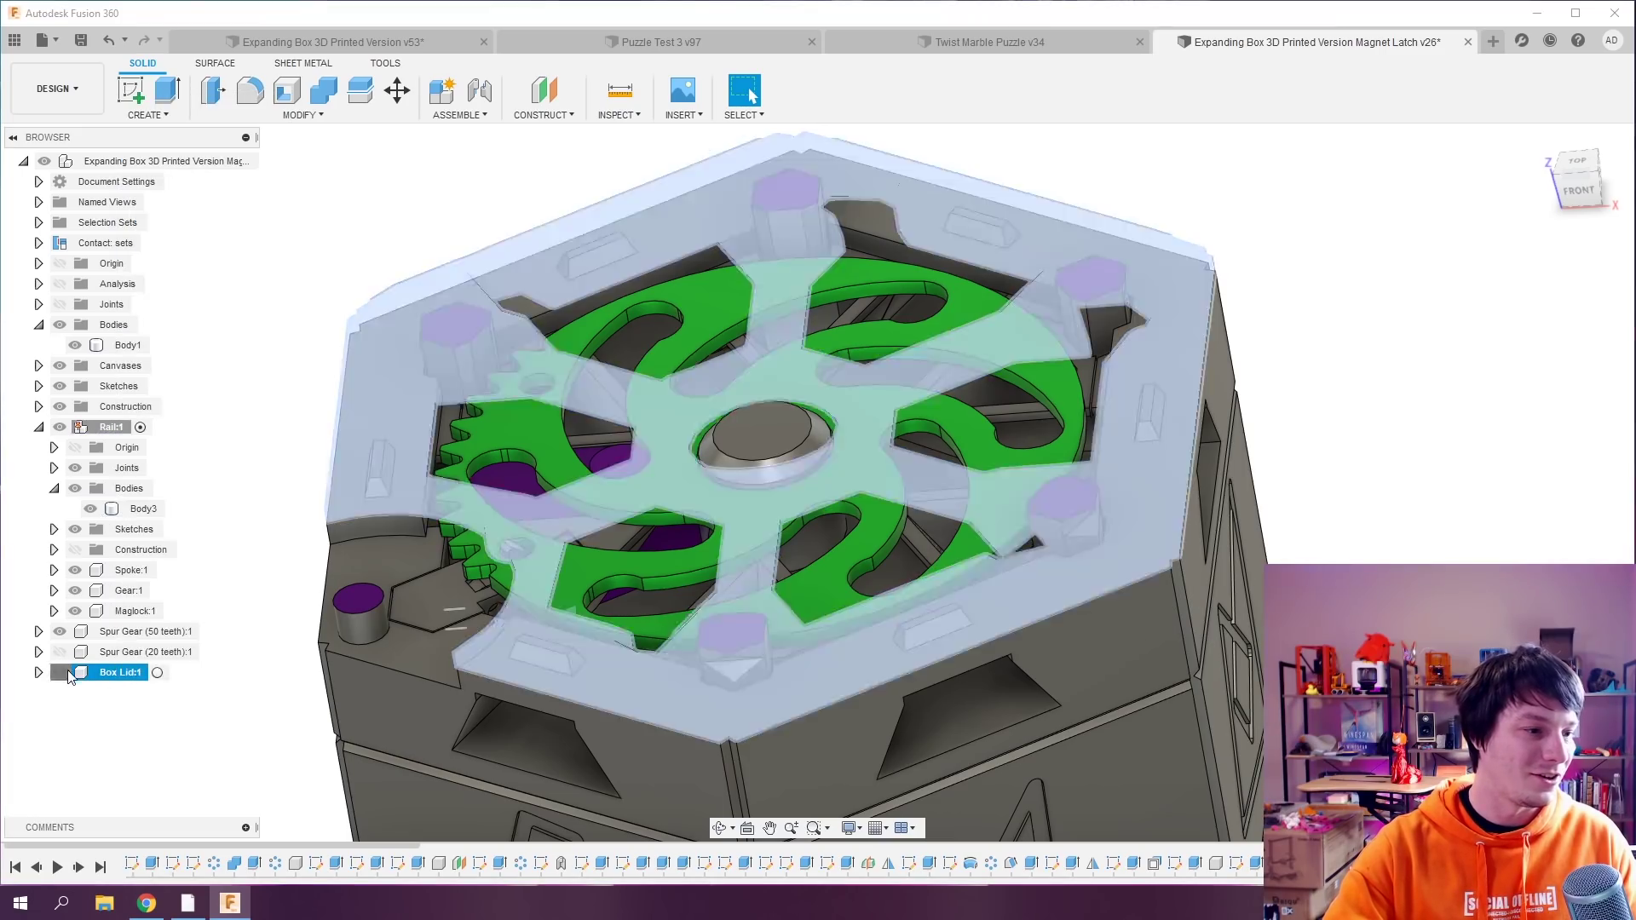
right_click(107, 672)
left_click(142, 102)
Hide Body1 and Rail:1, then orbit to the lid's underside and select the latch face.
scroll(341, 554, "down", 2)
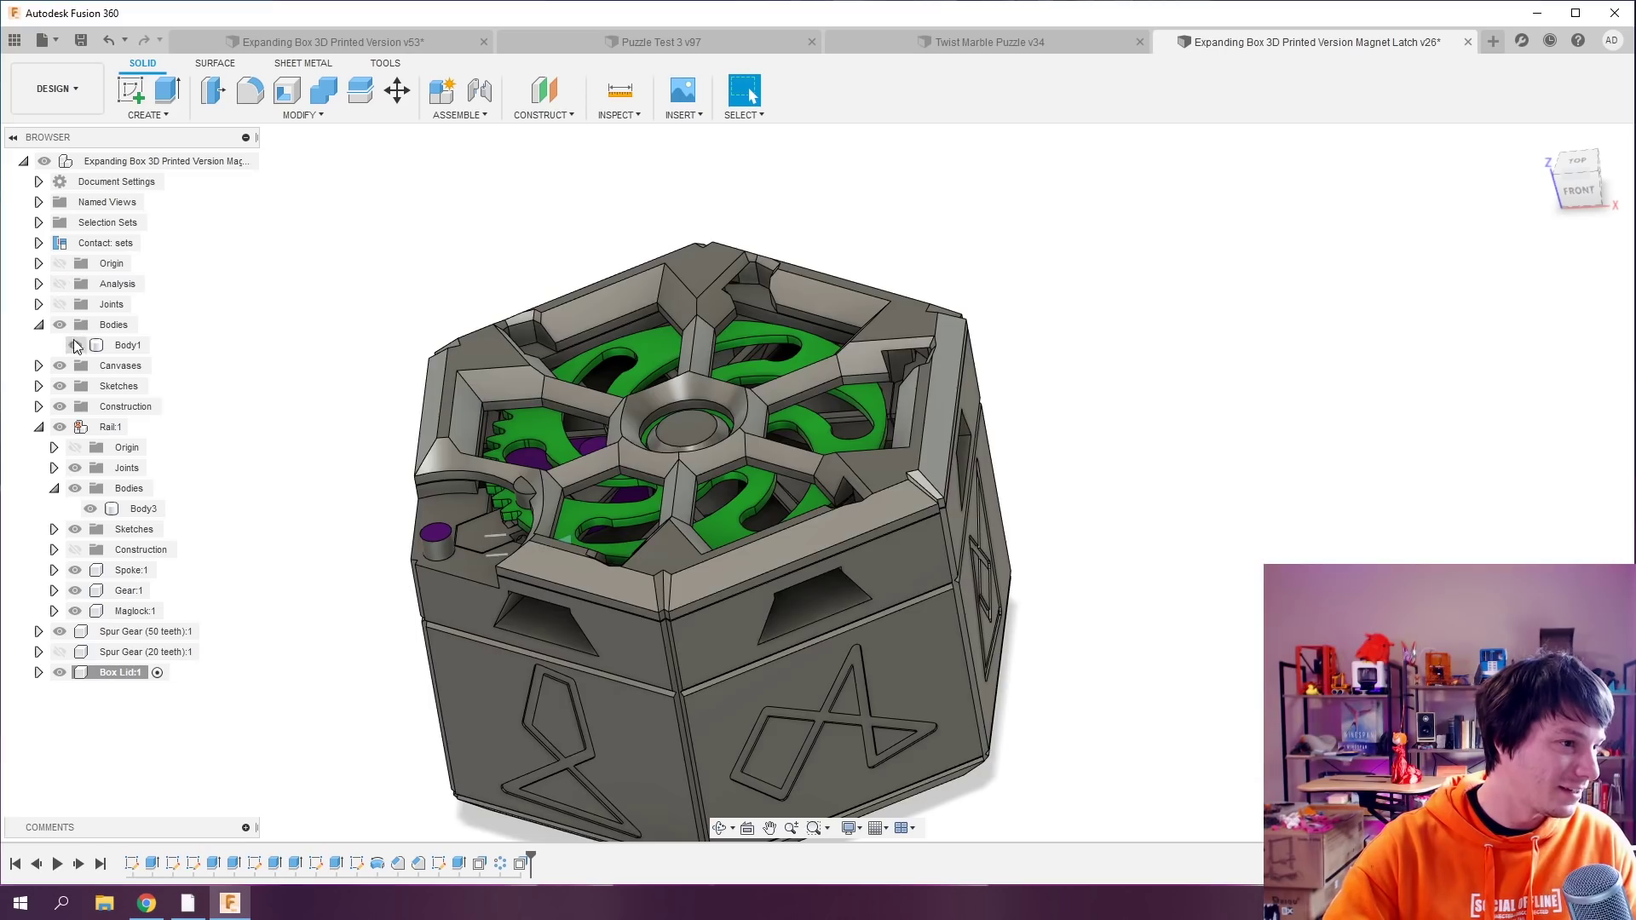
left_click(75, 345)
left_click(60, 427)
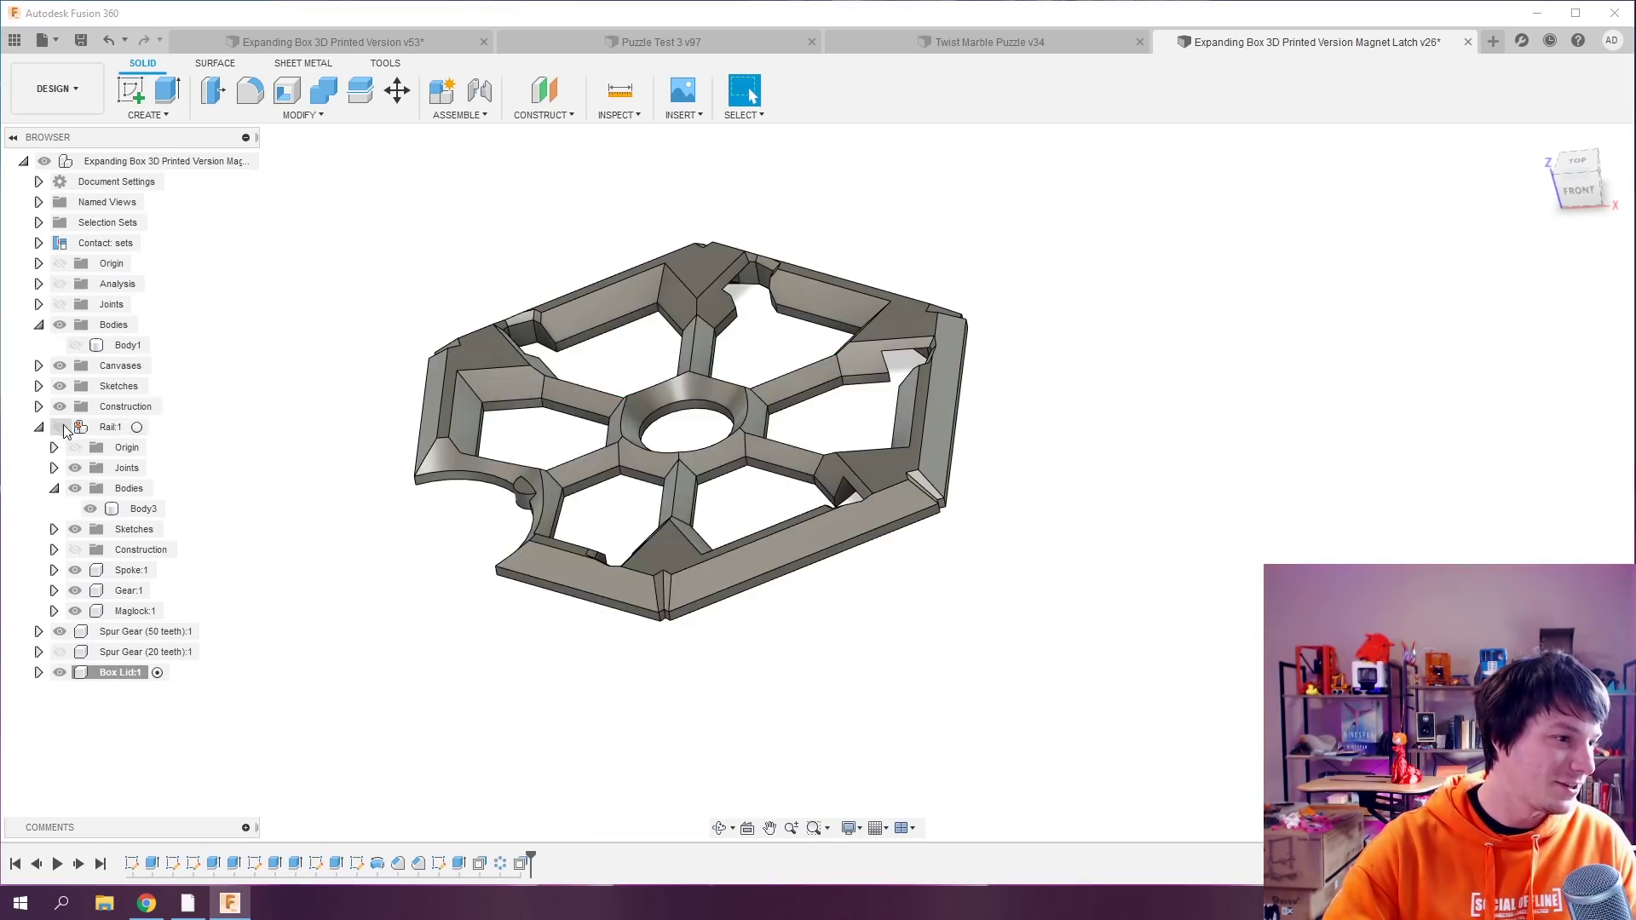
middle_click_drag(409, 554, 353, 416, "shift")
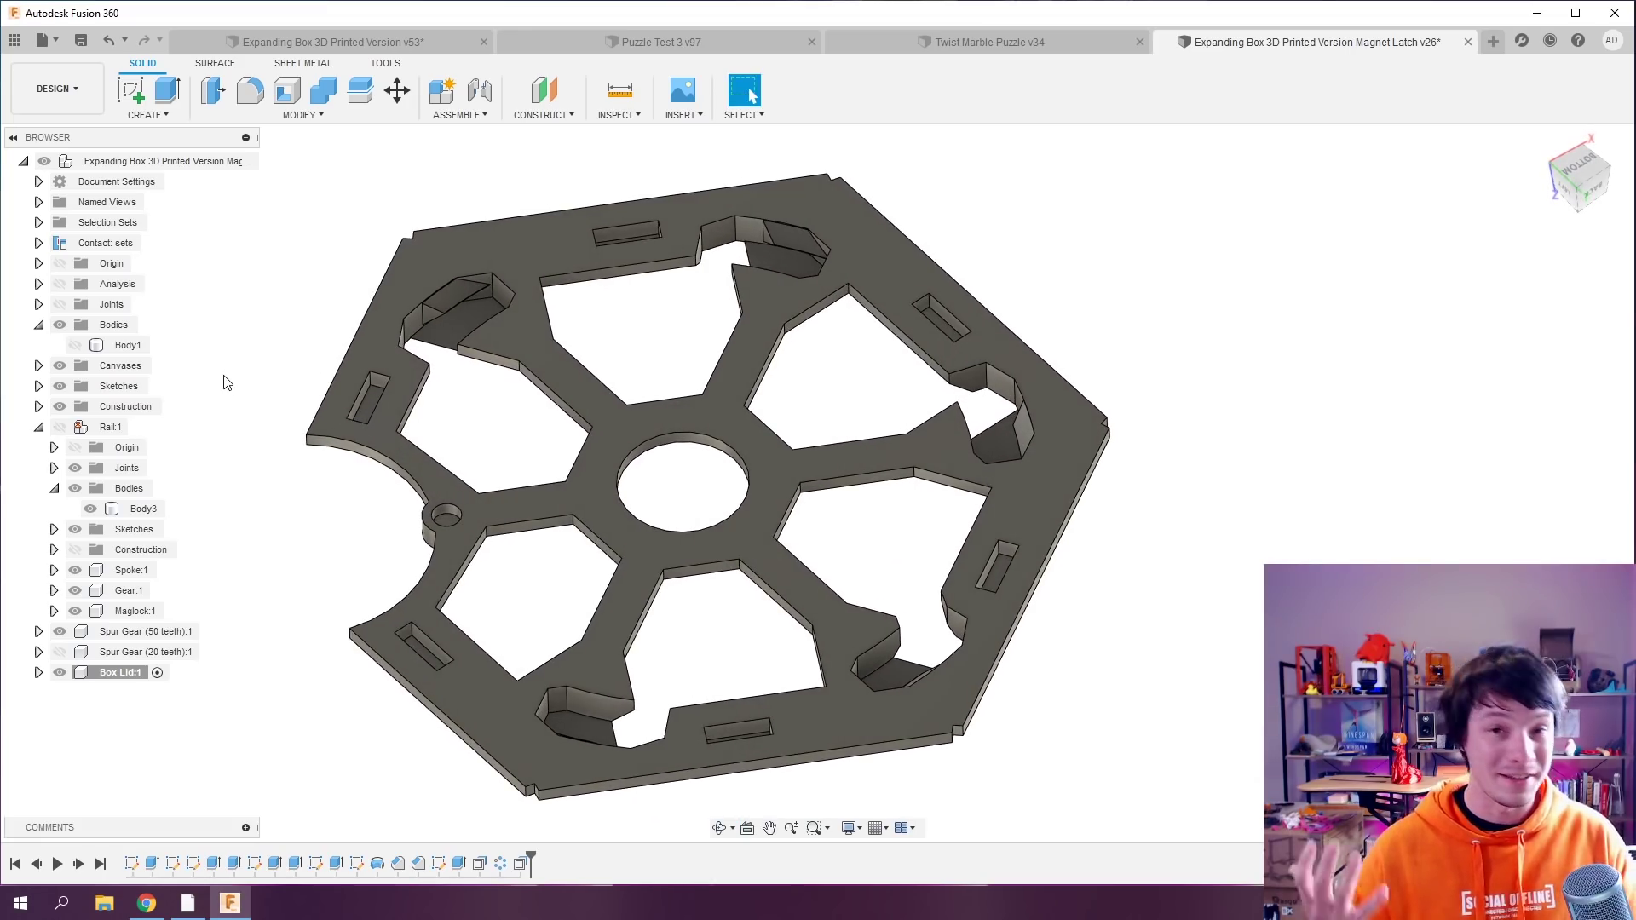
middle_click_drag(297, 158, 318, 163, "shift")
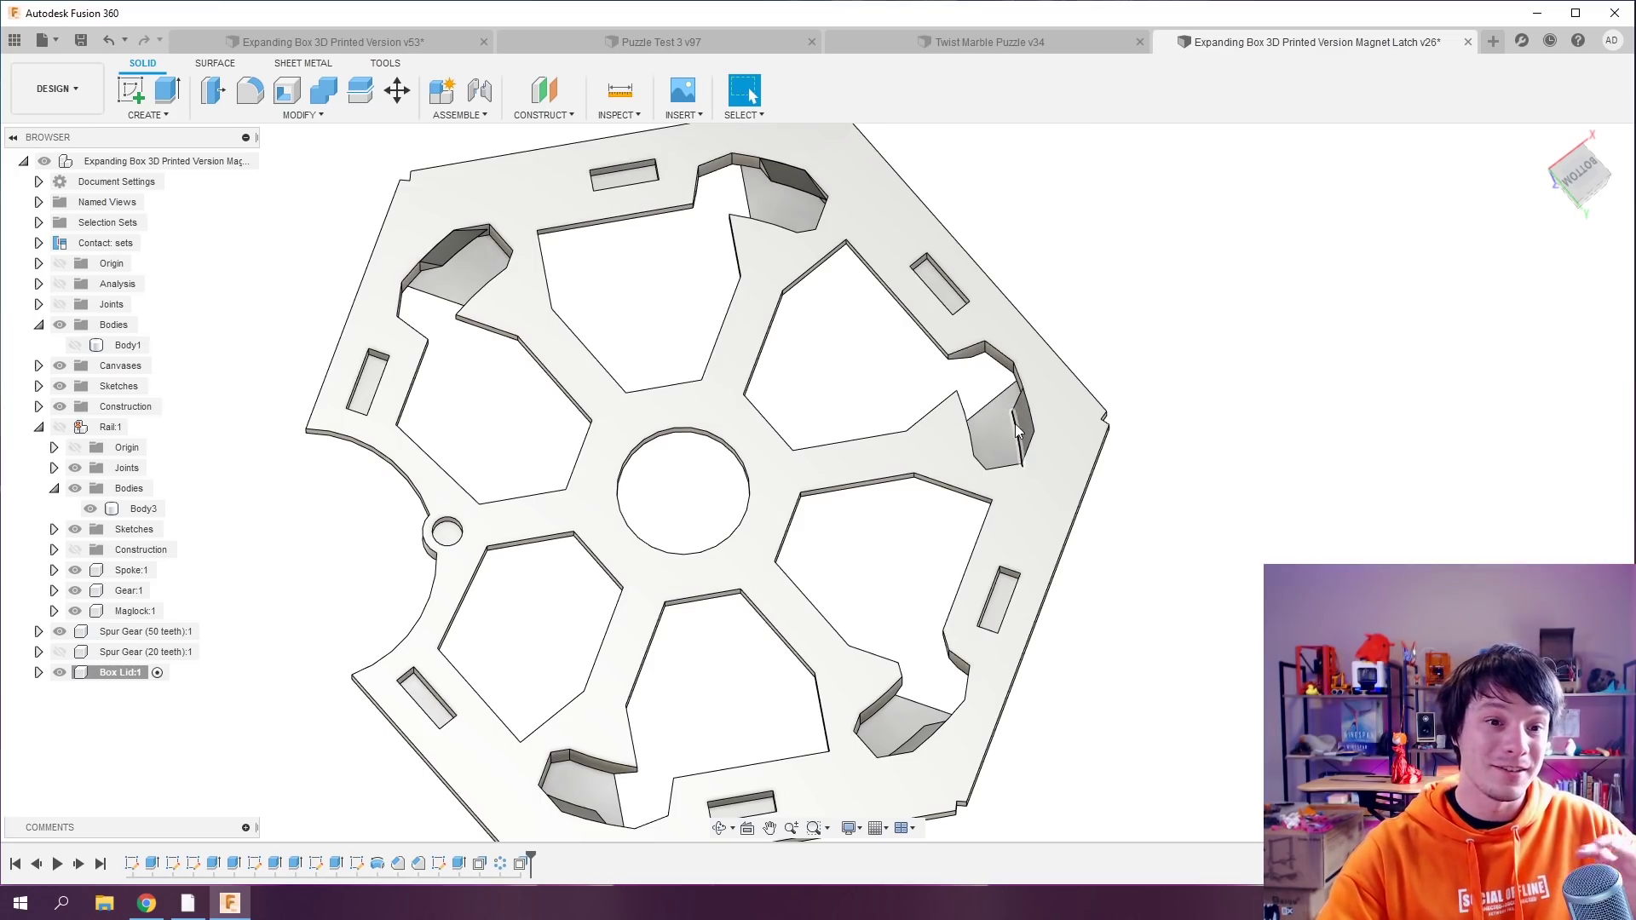
middle_click_drag(1017, 430, 1028, 430, "shift")
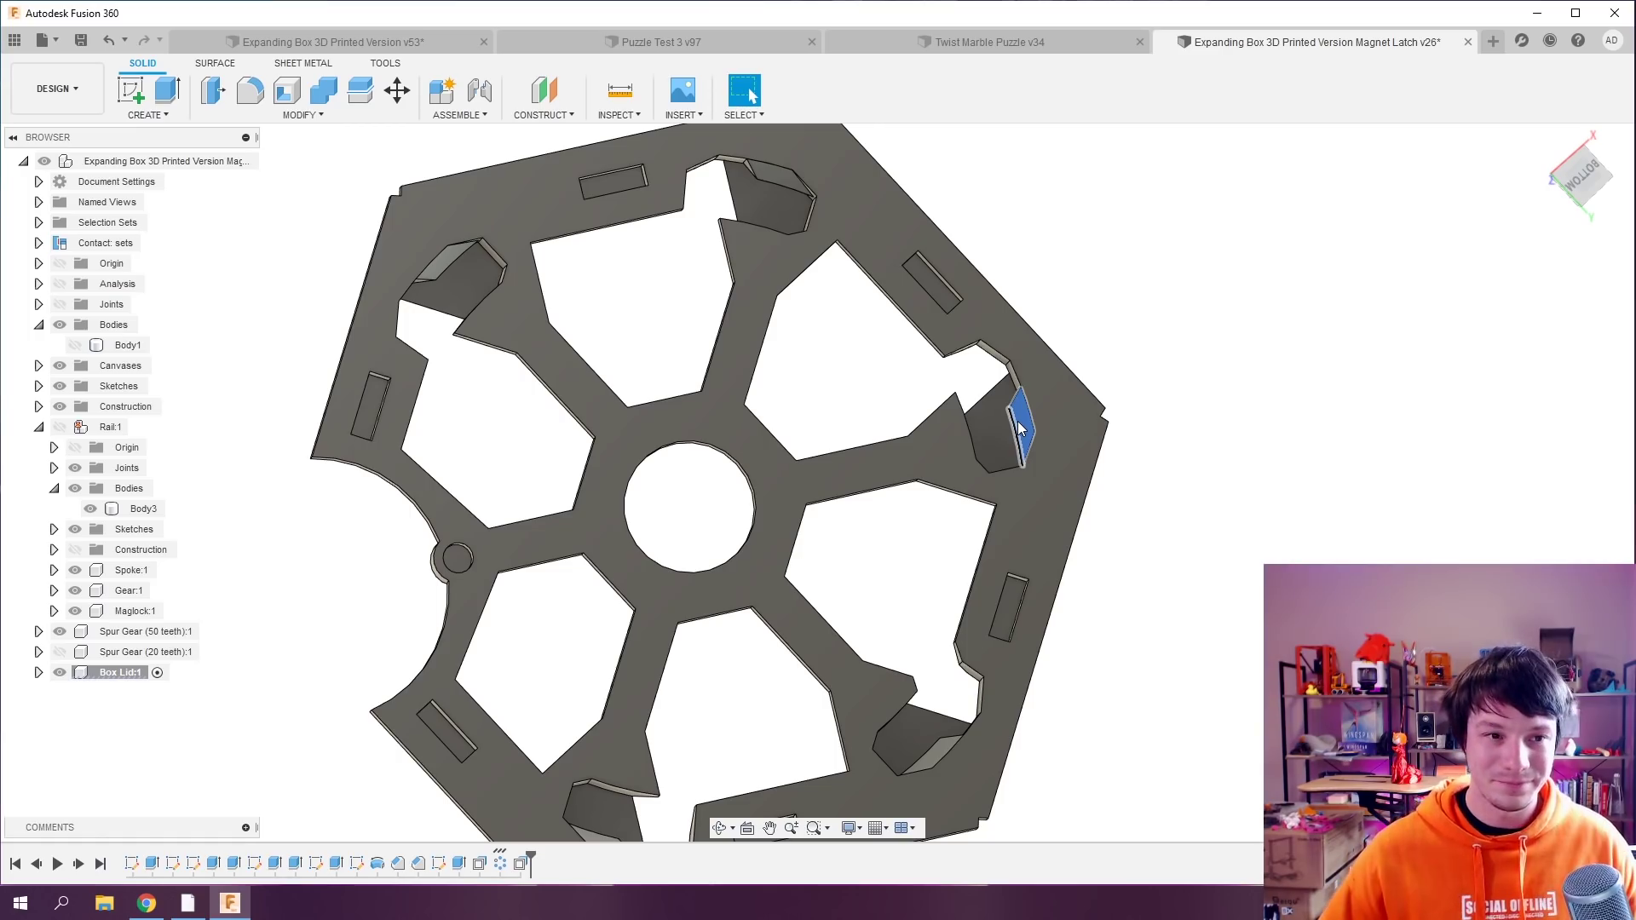
left_click(1020, 428)
middle_click_drag(637, 328, 700, 288)
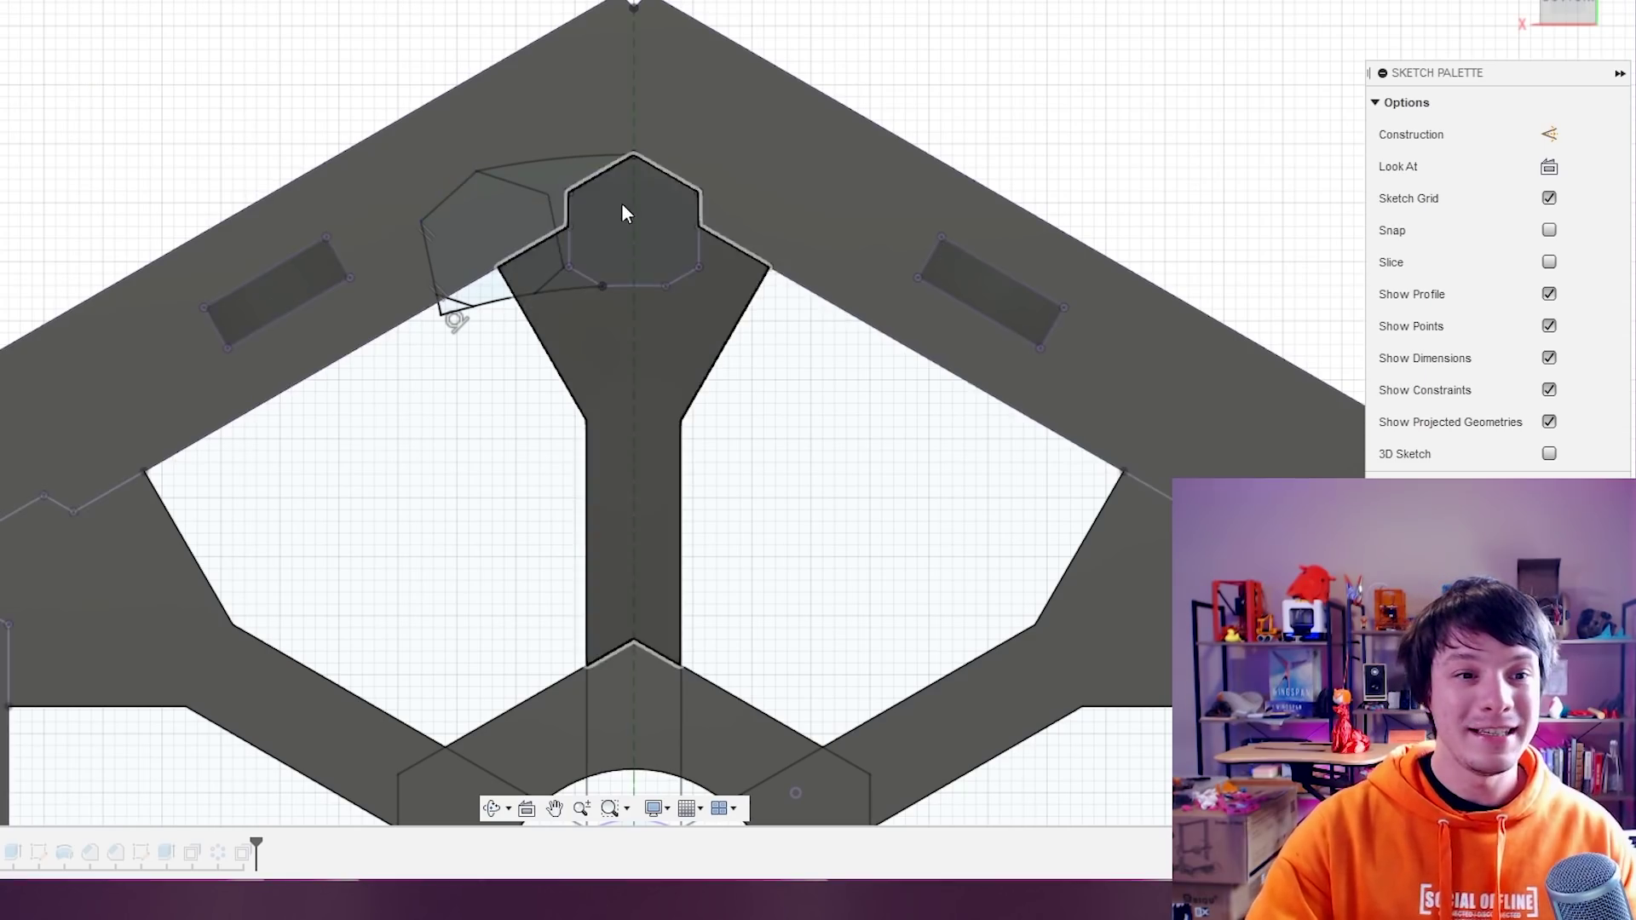
Zoom to the hub and open the hexagon tip's circular pattern (14 objects, quantity 2) for editing.
scroll(630, 200, "up", 2)
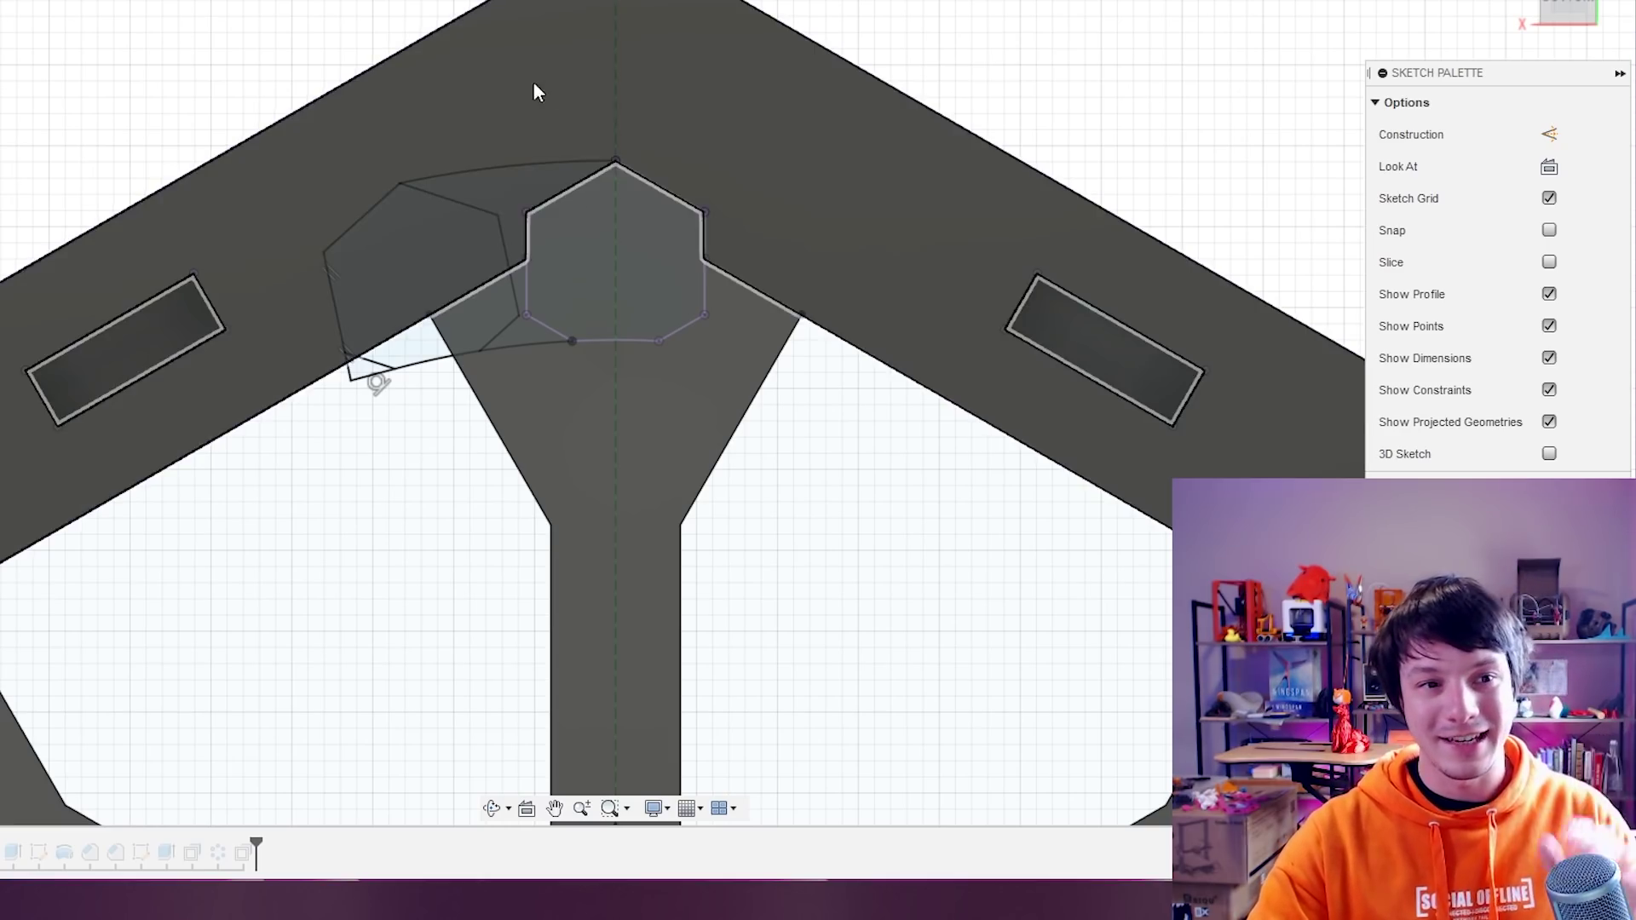
scroll(554, 230, "up", 3)
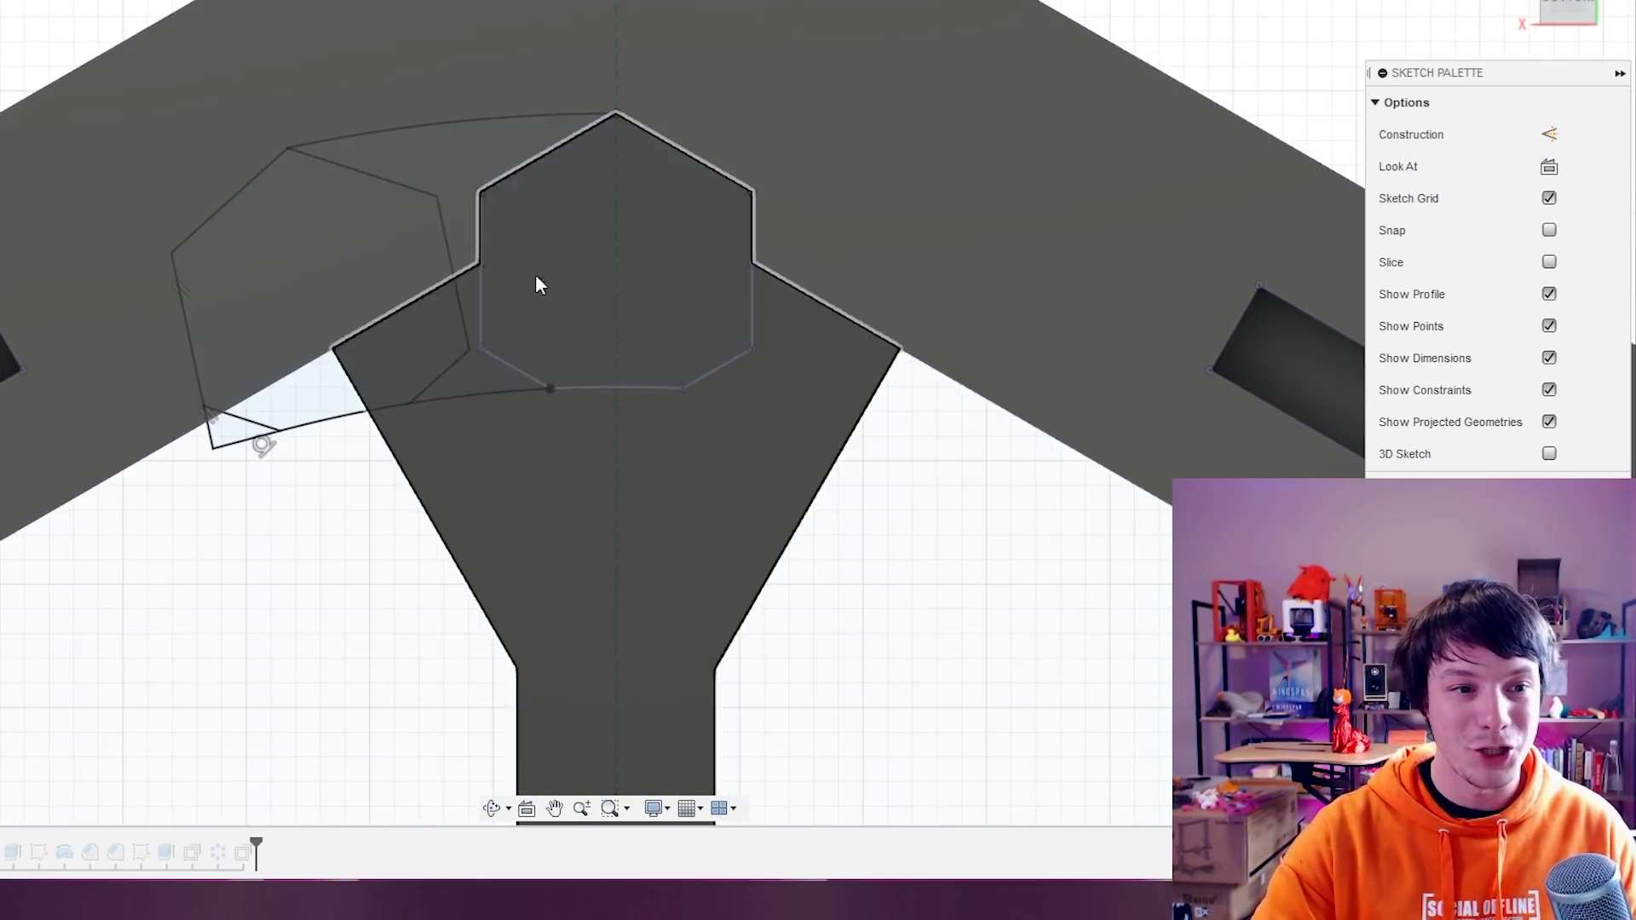
scroll(427, 237, "up", 1)
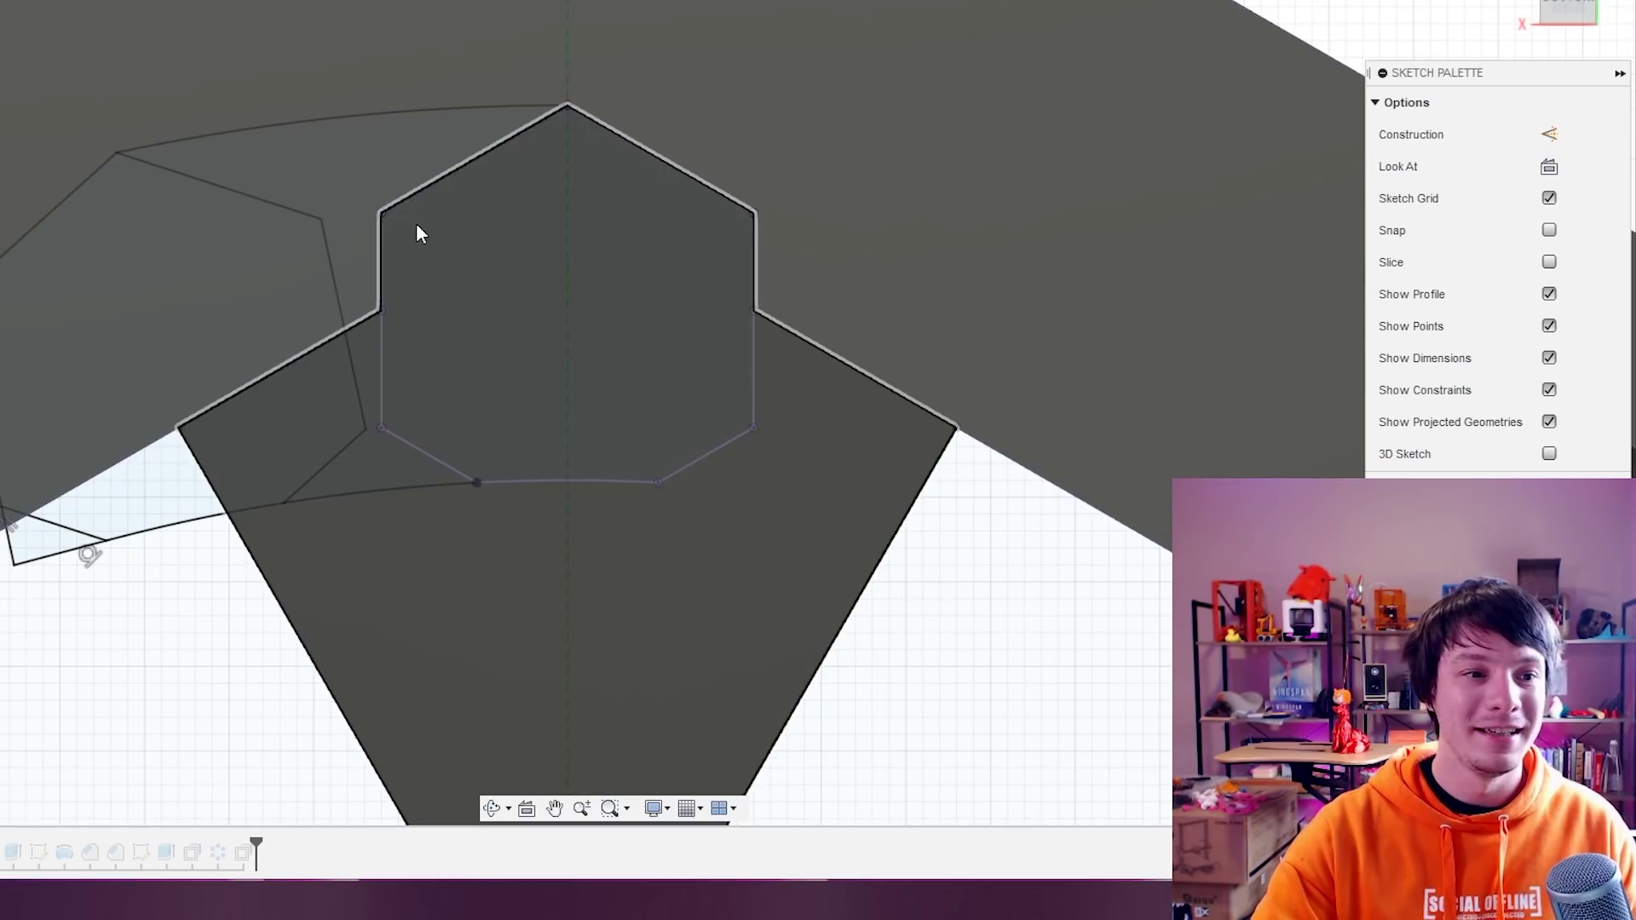
scroll(417, 230, "down", 3)
scroll(423, 268, "down", 4)
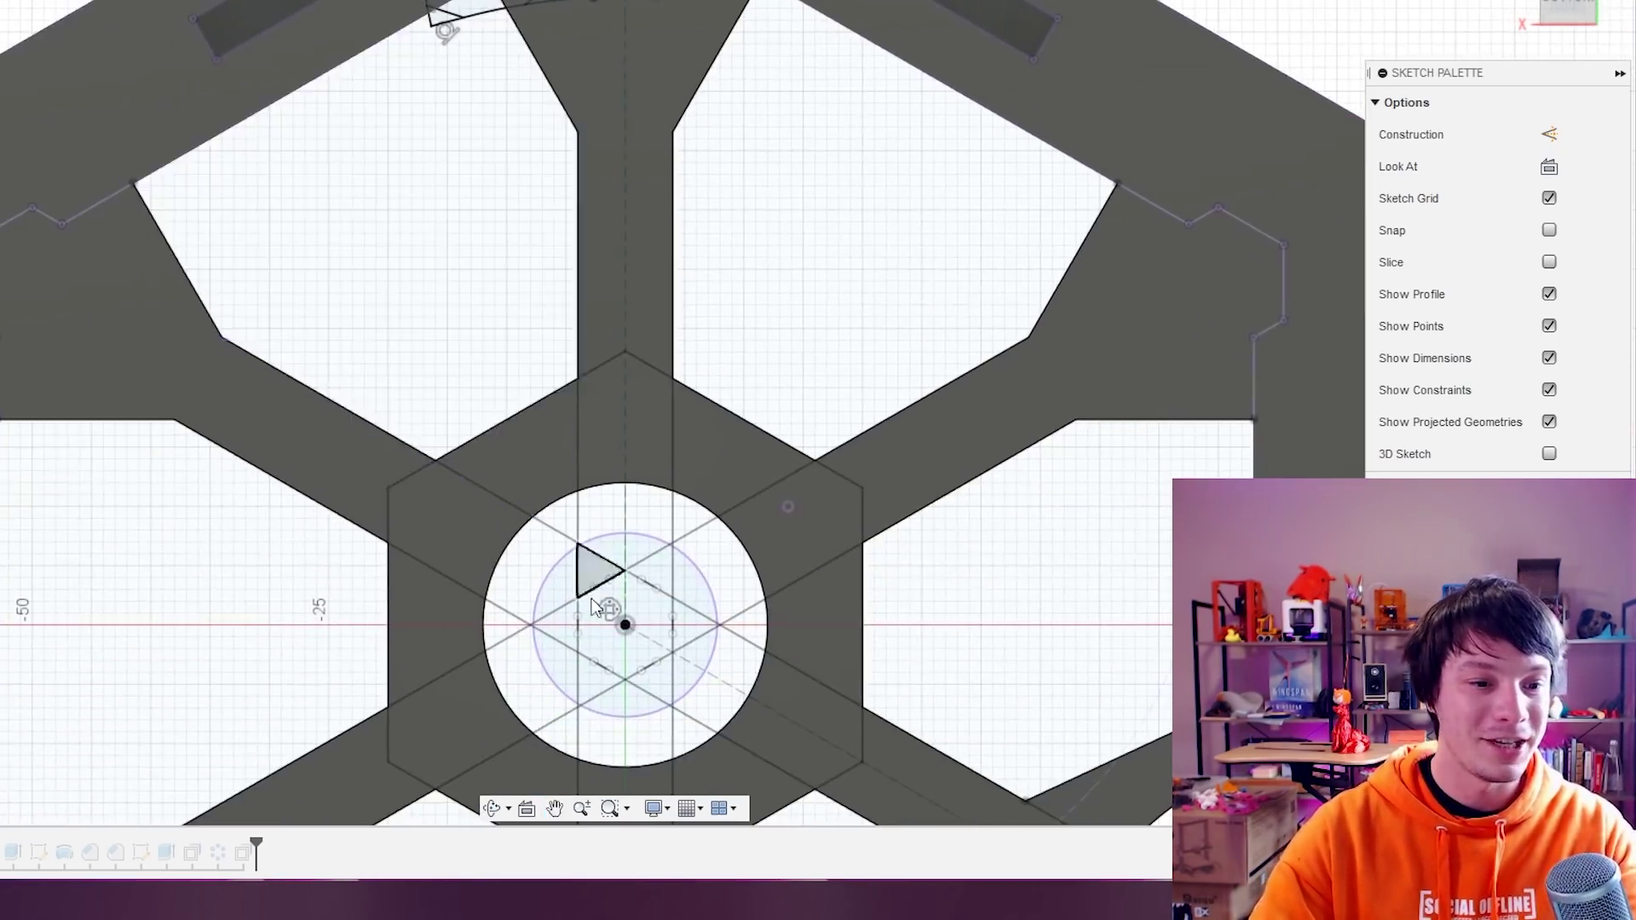
double_click(610, 610)
scroll(394, 391, "down", 3)
scroll(220, 268, "up", 3)
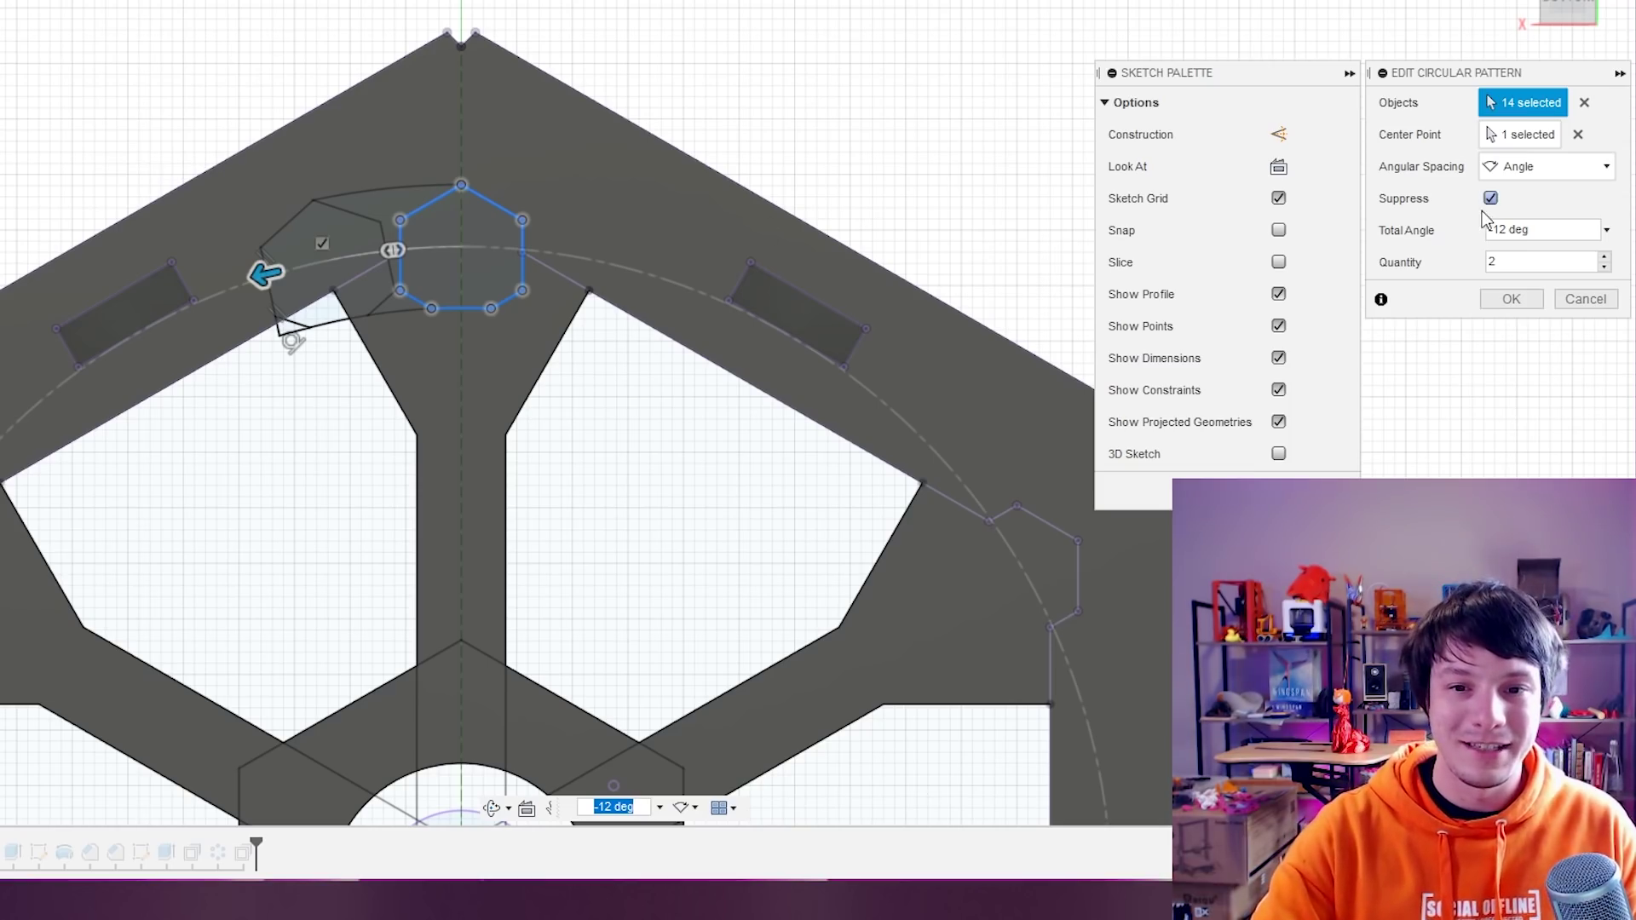
Enter -15 deg as the circular pattern's total angle, keeping quantity 2.
left_click(1506, 228)
key("BackSpace")
type("45")
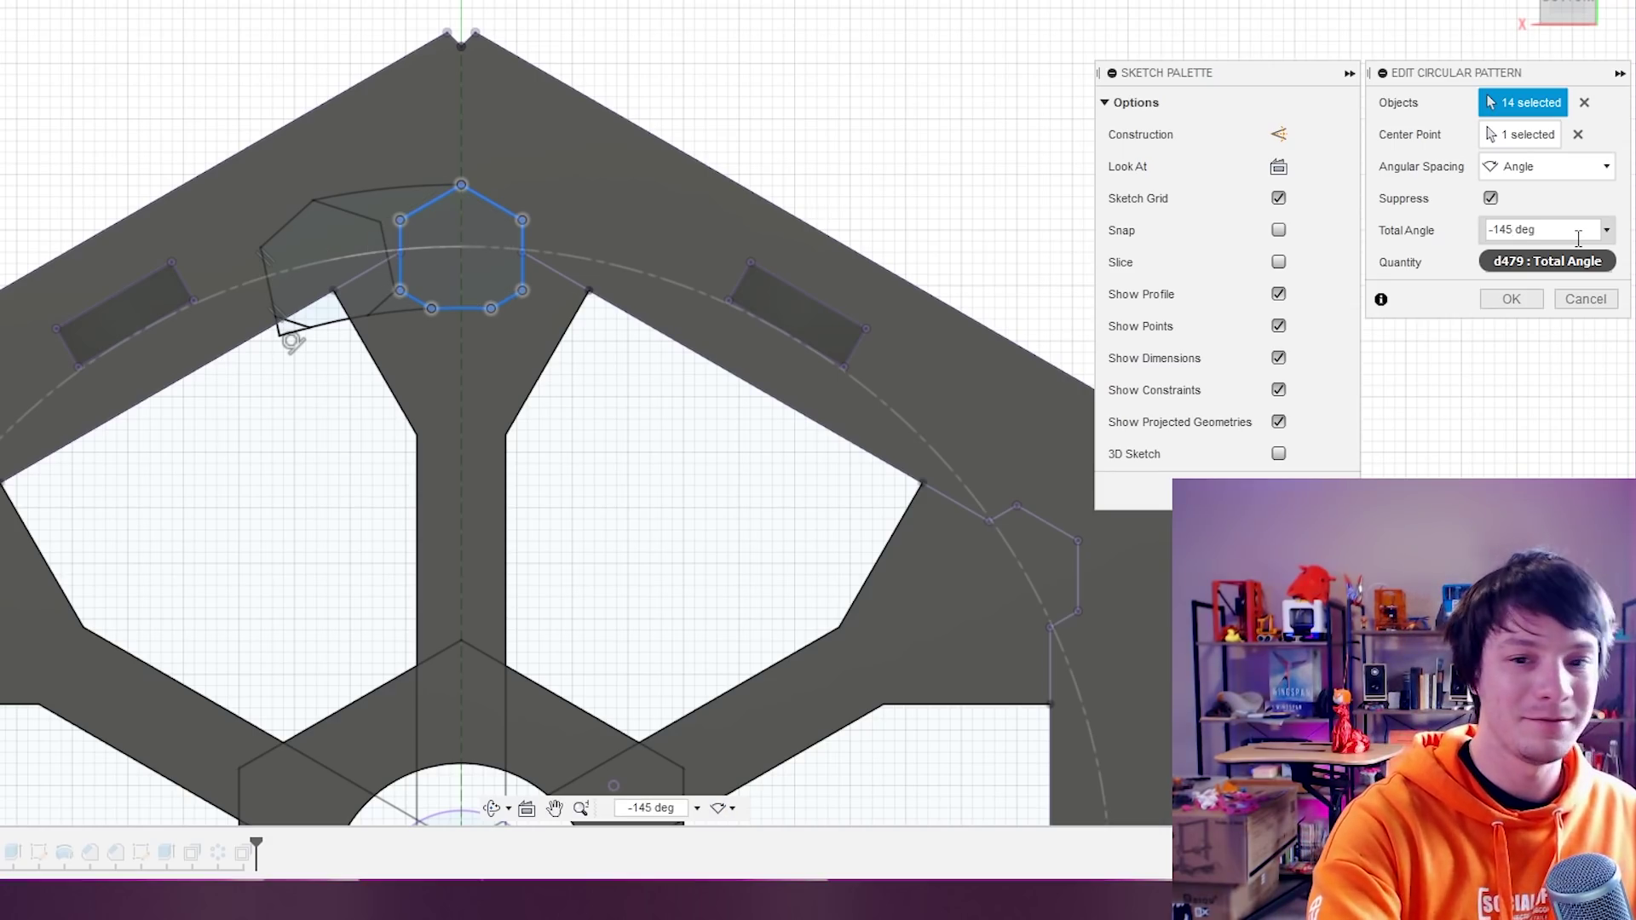
key("BackSpace")
key("BackSpace")
type("5")
scroll(273, 173, "up", 2)
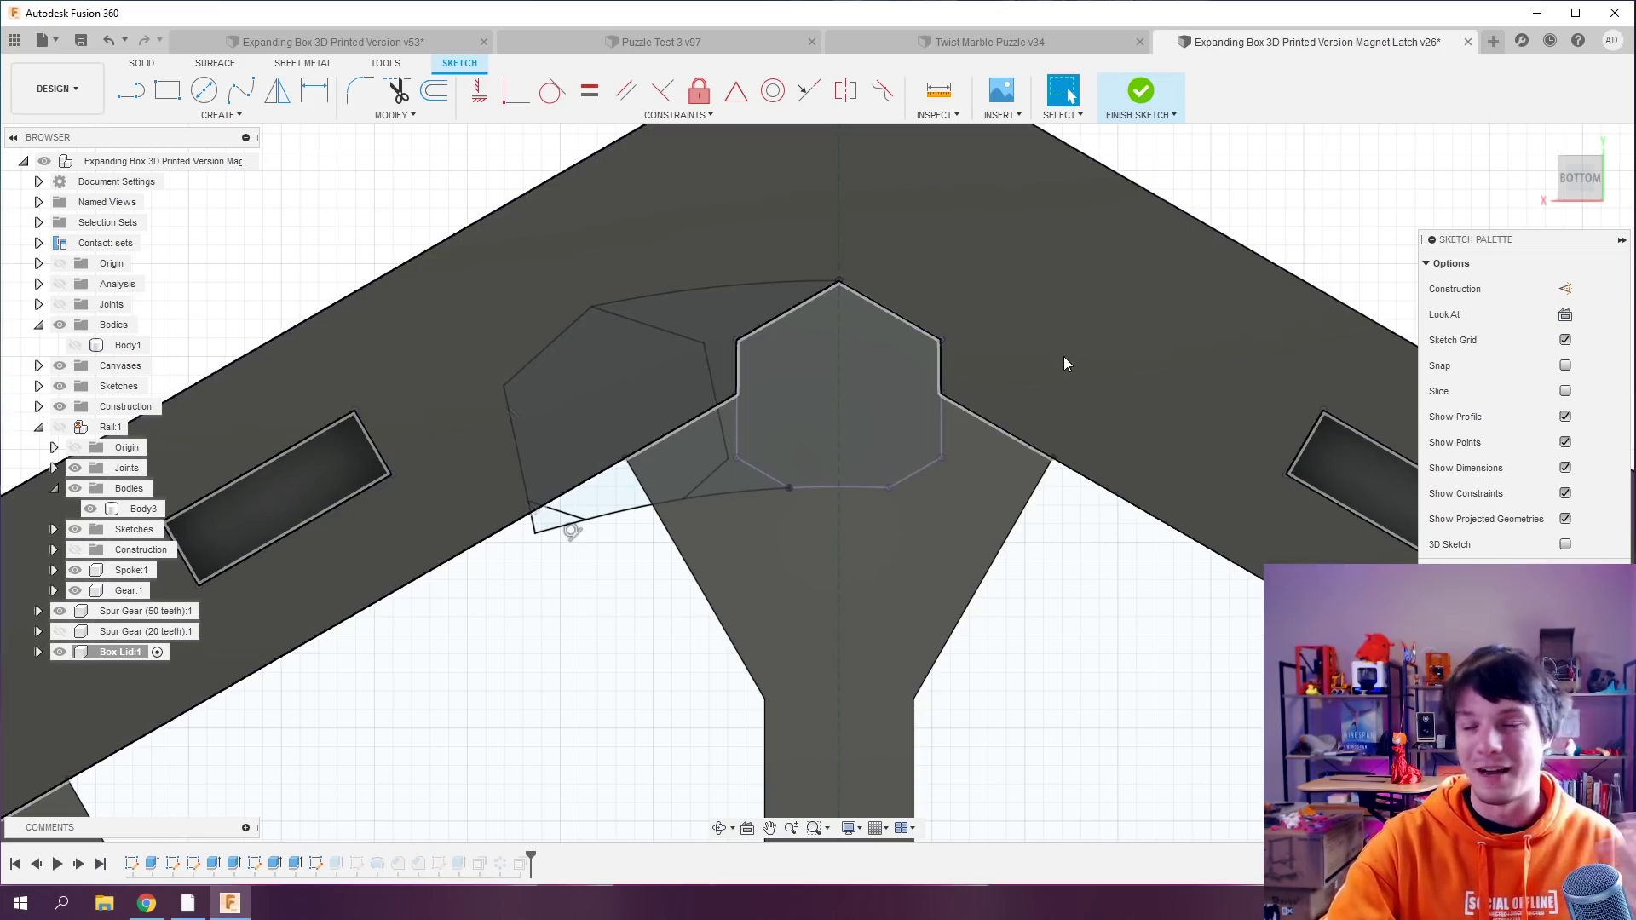
Finish the lid sketch so the lid rebuilds with the updated hexagon peg pocket.
left_click(1124, 109)
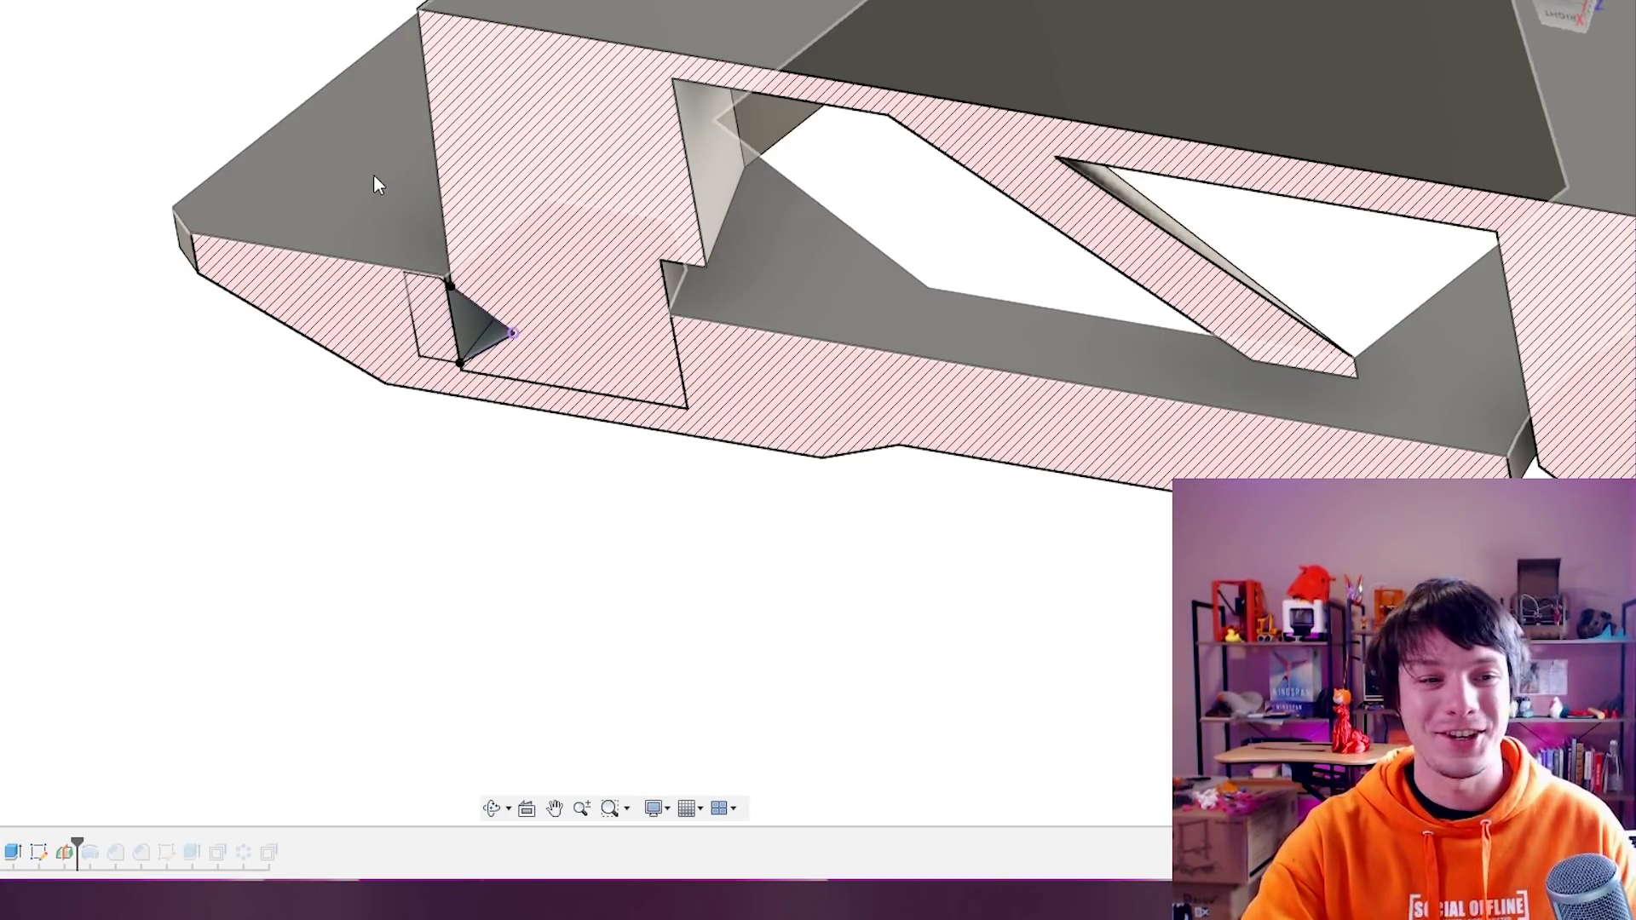
Zoom into the lid cross-section and select, then deselect, the triangular V-peg body.
scroll(413, 171, "up", 10)
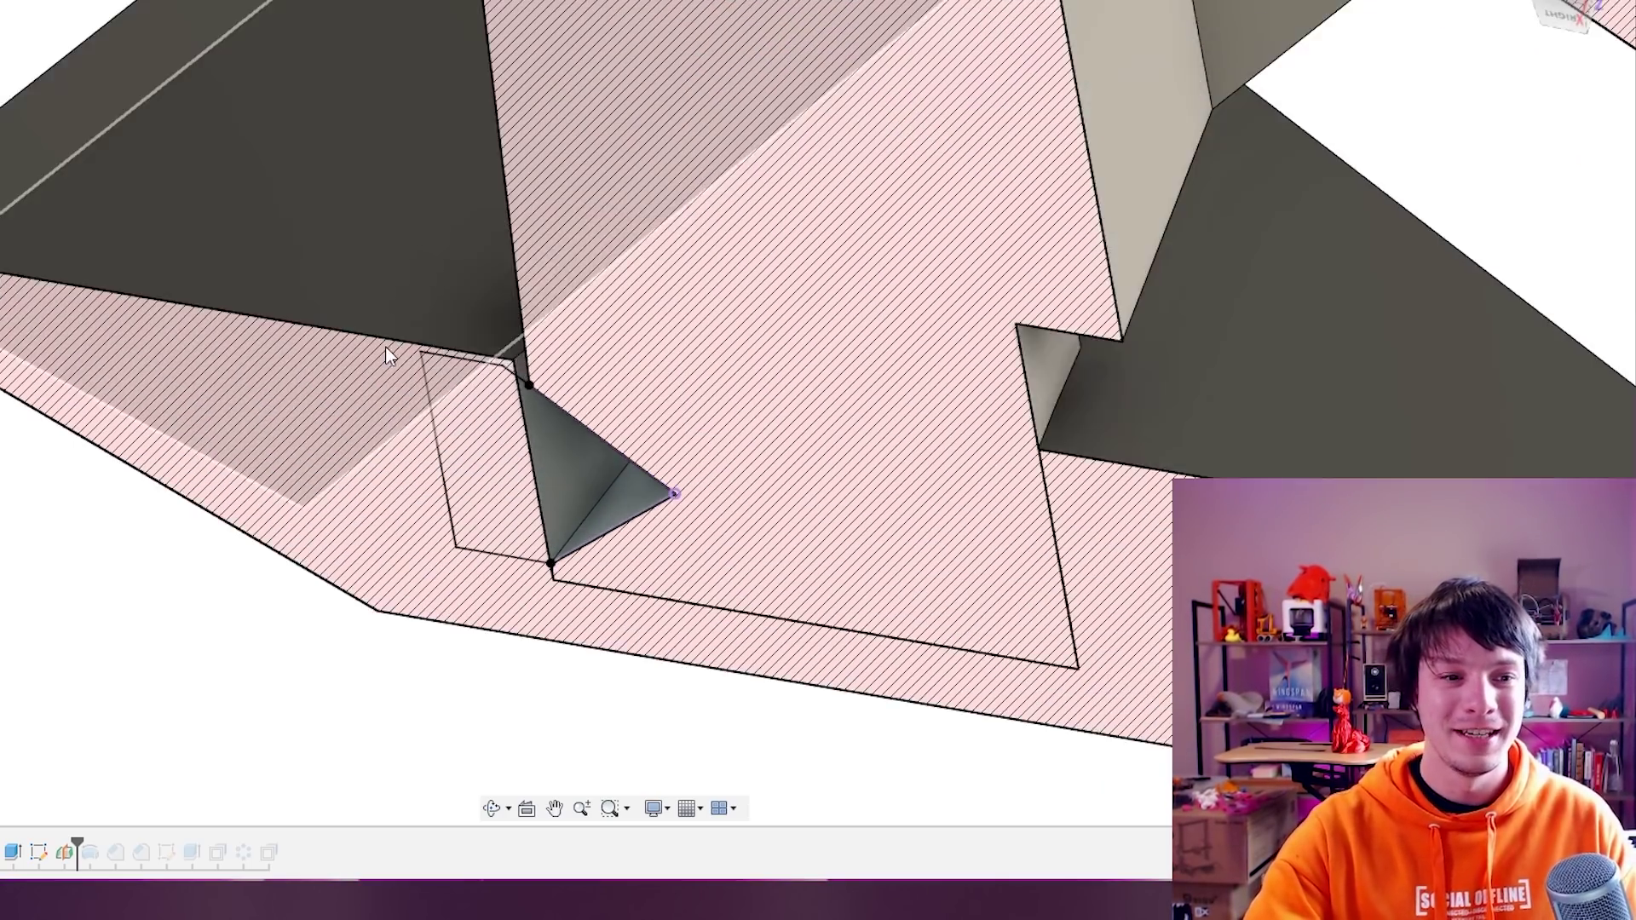
left_click(707, 383)
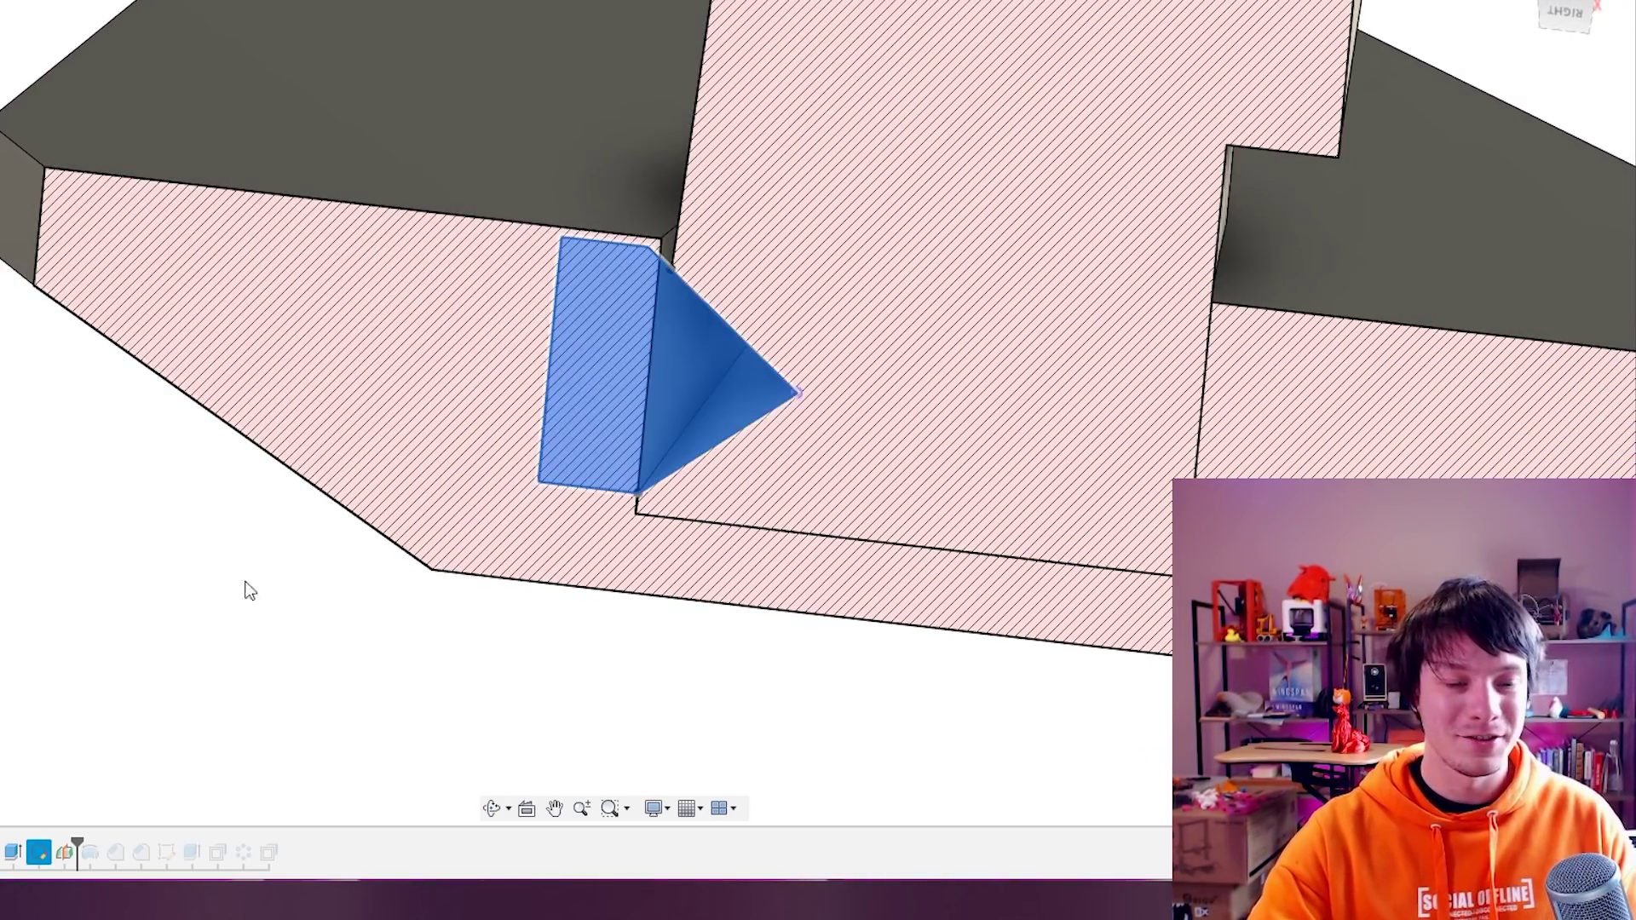
middle_click_drag(327, 394, 237, 415)
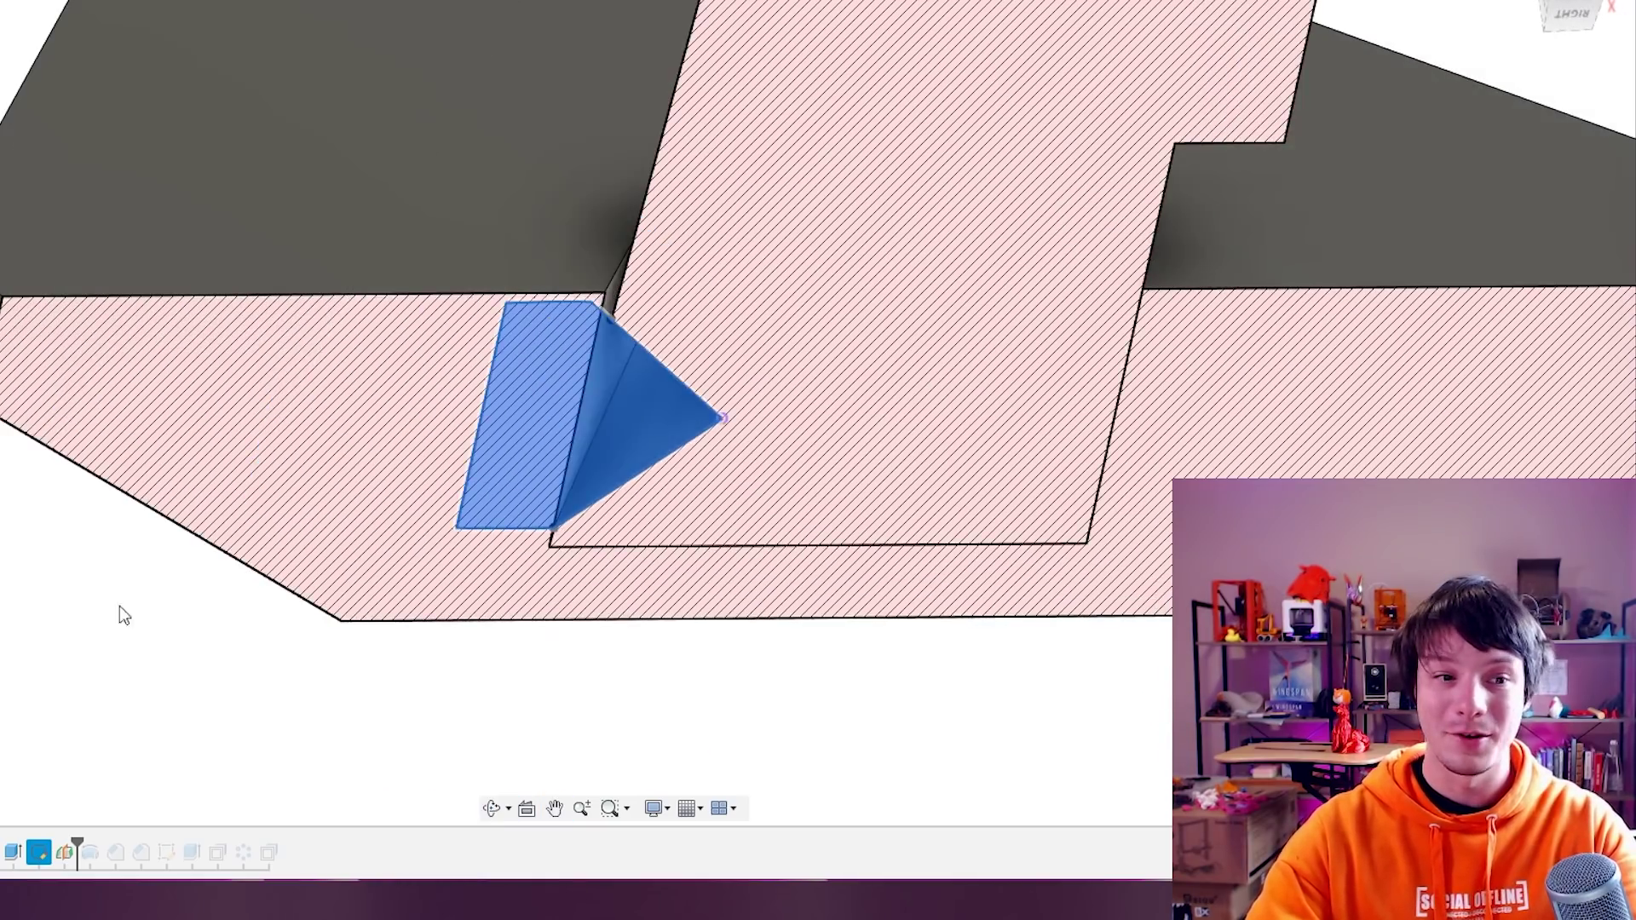
left_click(120, 606)
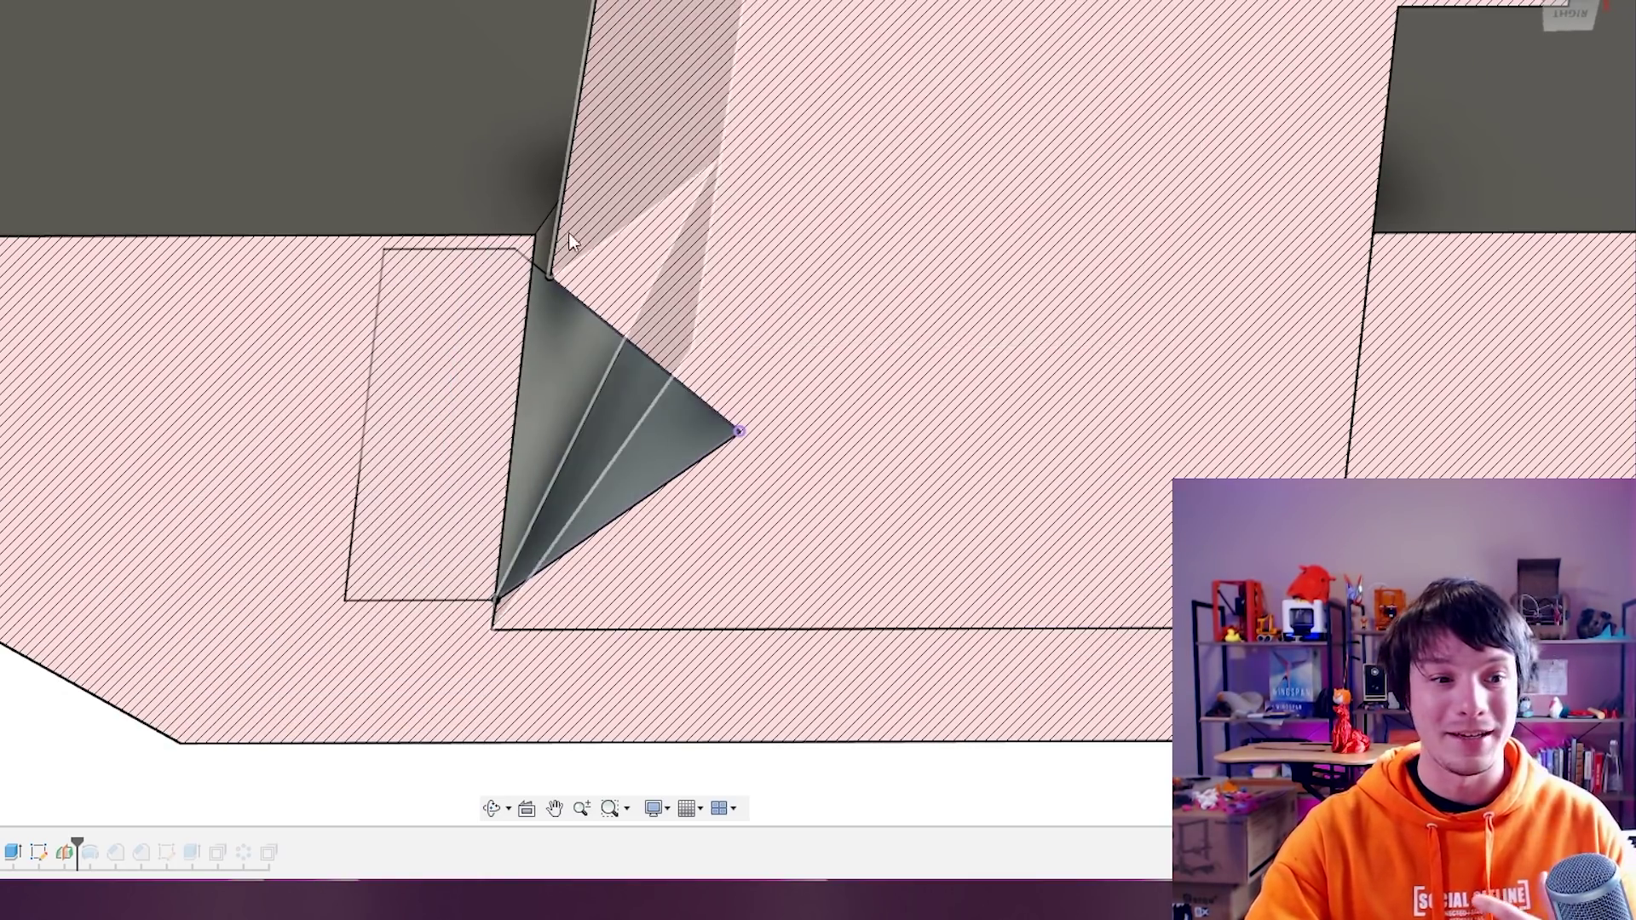
Locate the peg's revolve feature in the timeline and bring up its options.
scroll(545, 473, "down", 2)
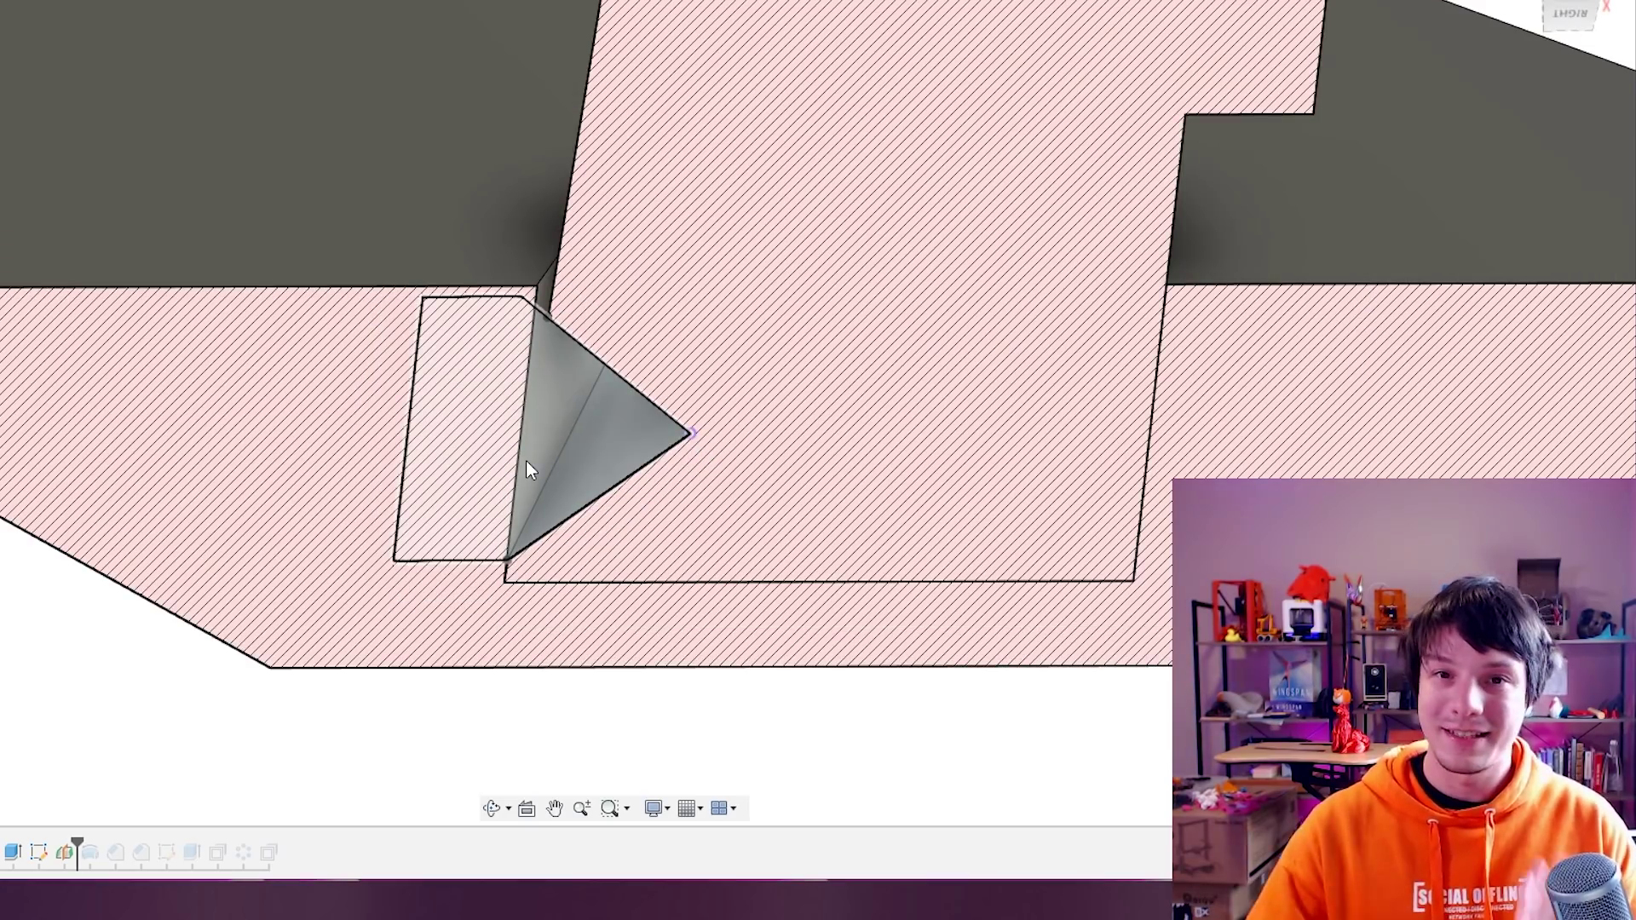
left_click(525, 460)
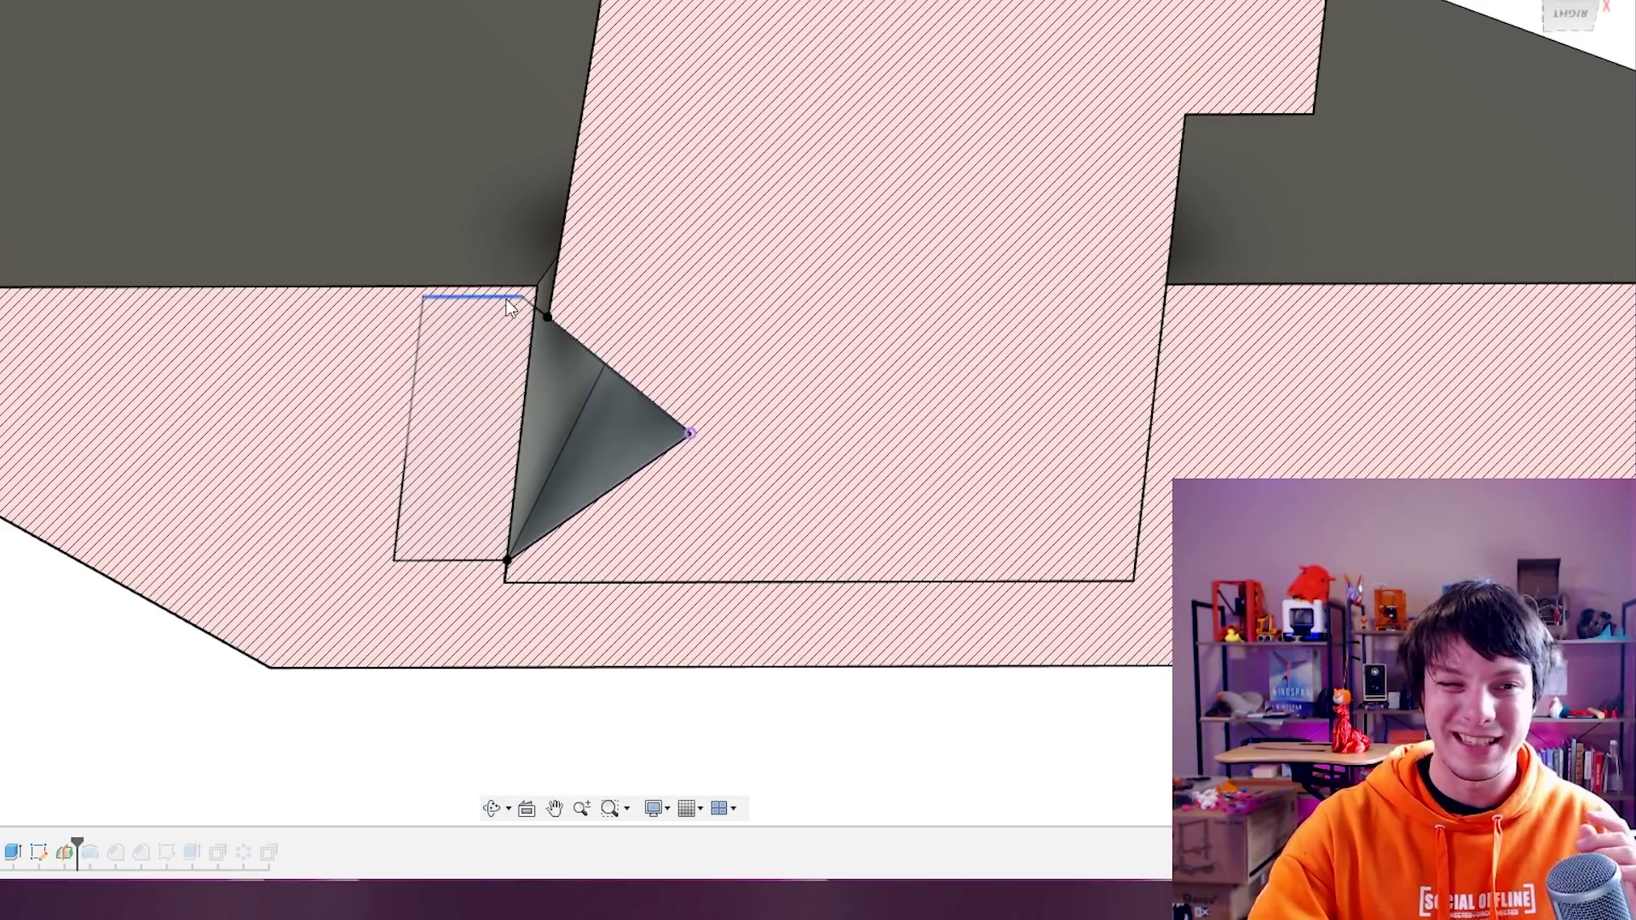
left_click(423, 299)
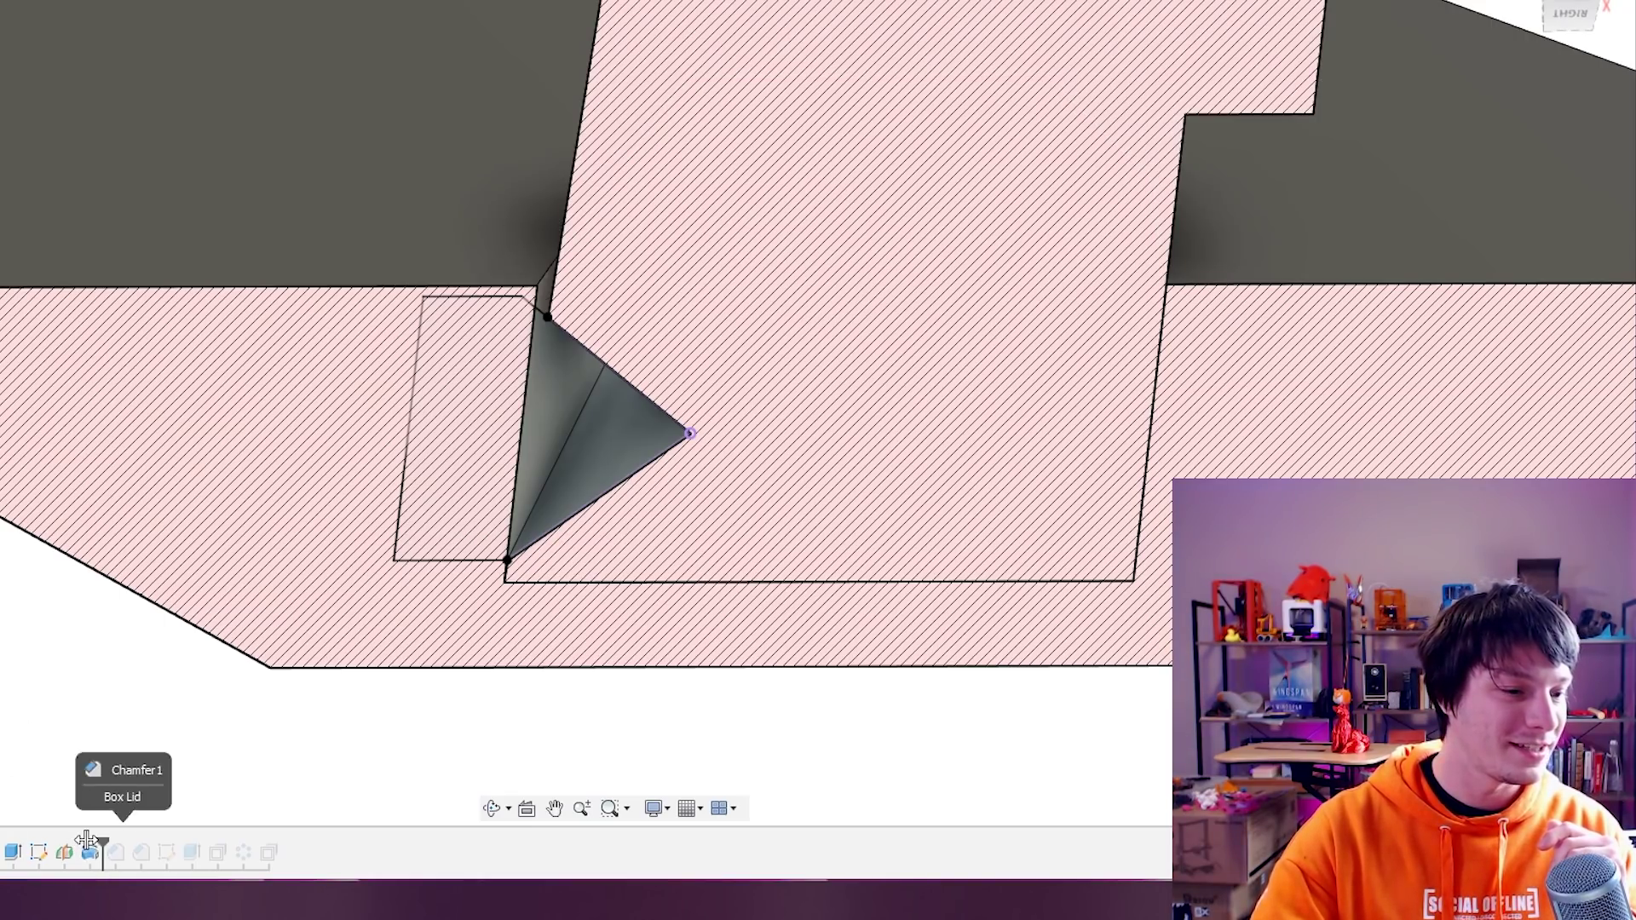
right_click(89, 848)
Edit the peg revolve so both two-sided angles are 5 deg instead of 7, and apply.
left_click(138, 629)
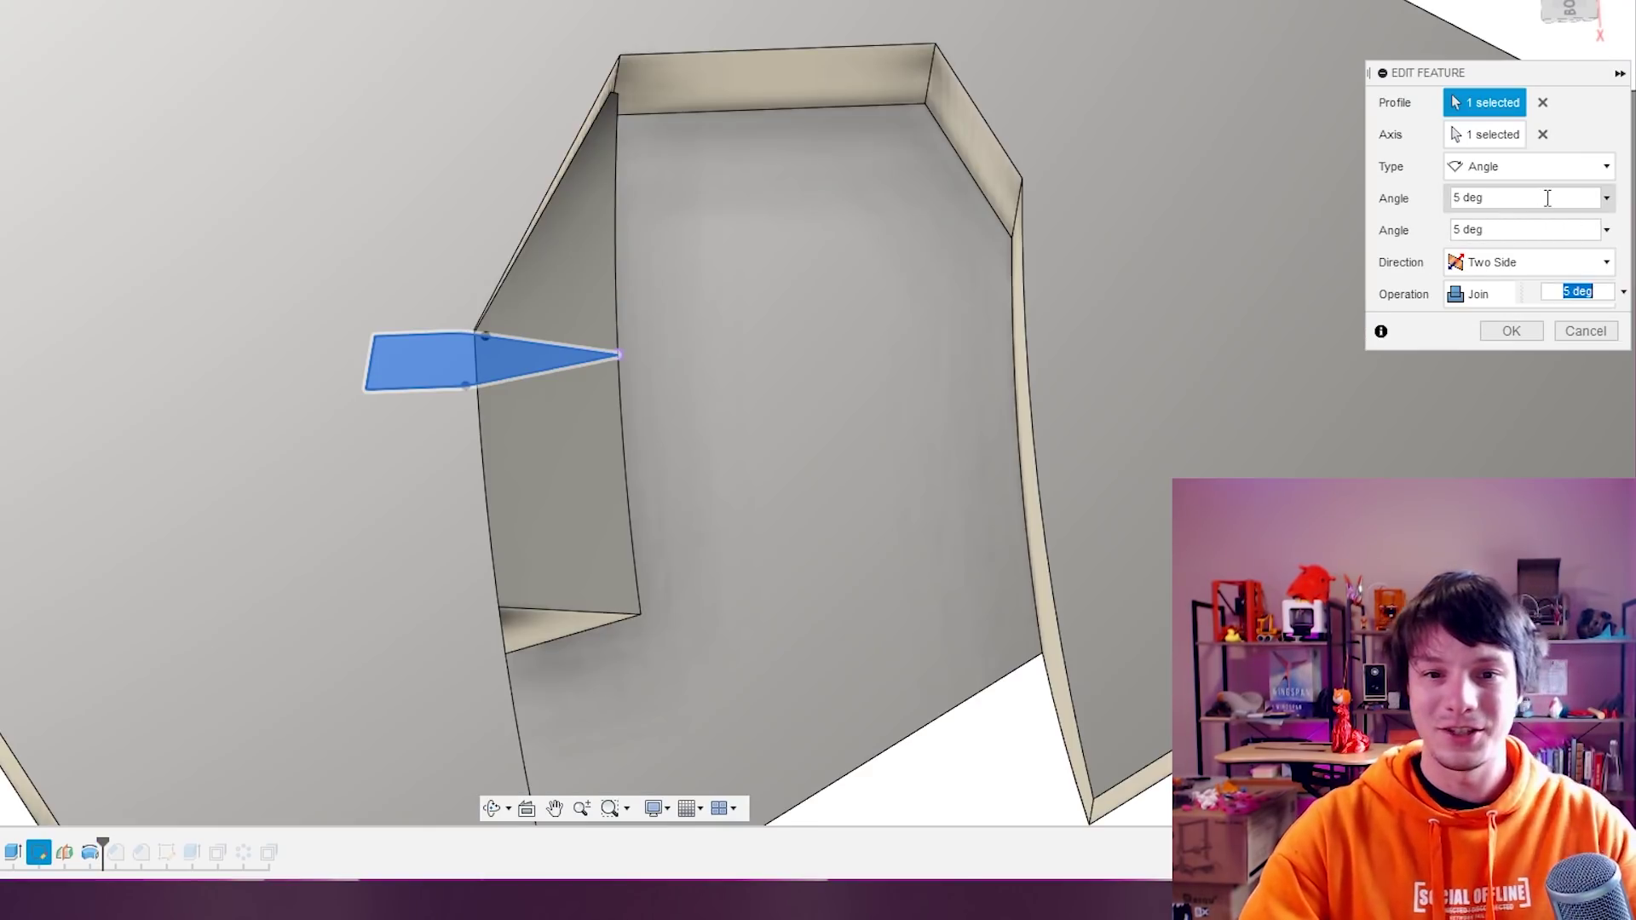
left_click(1508, 202)
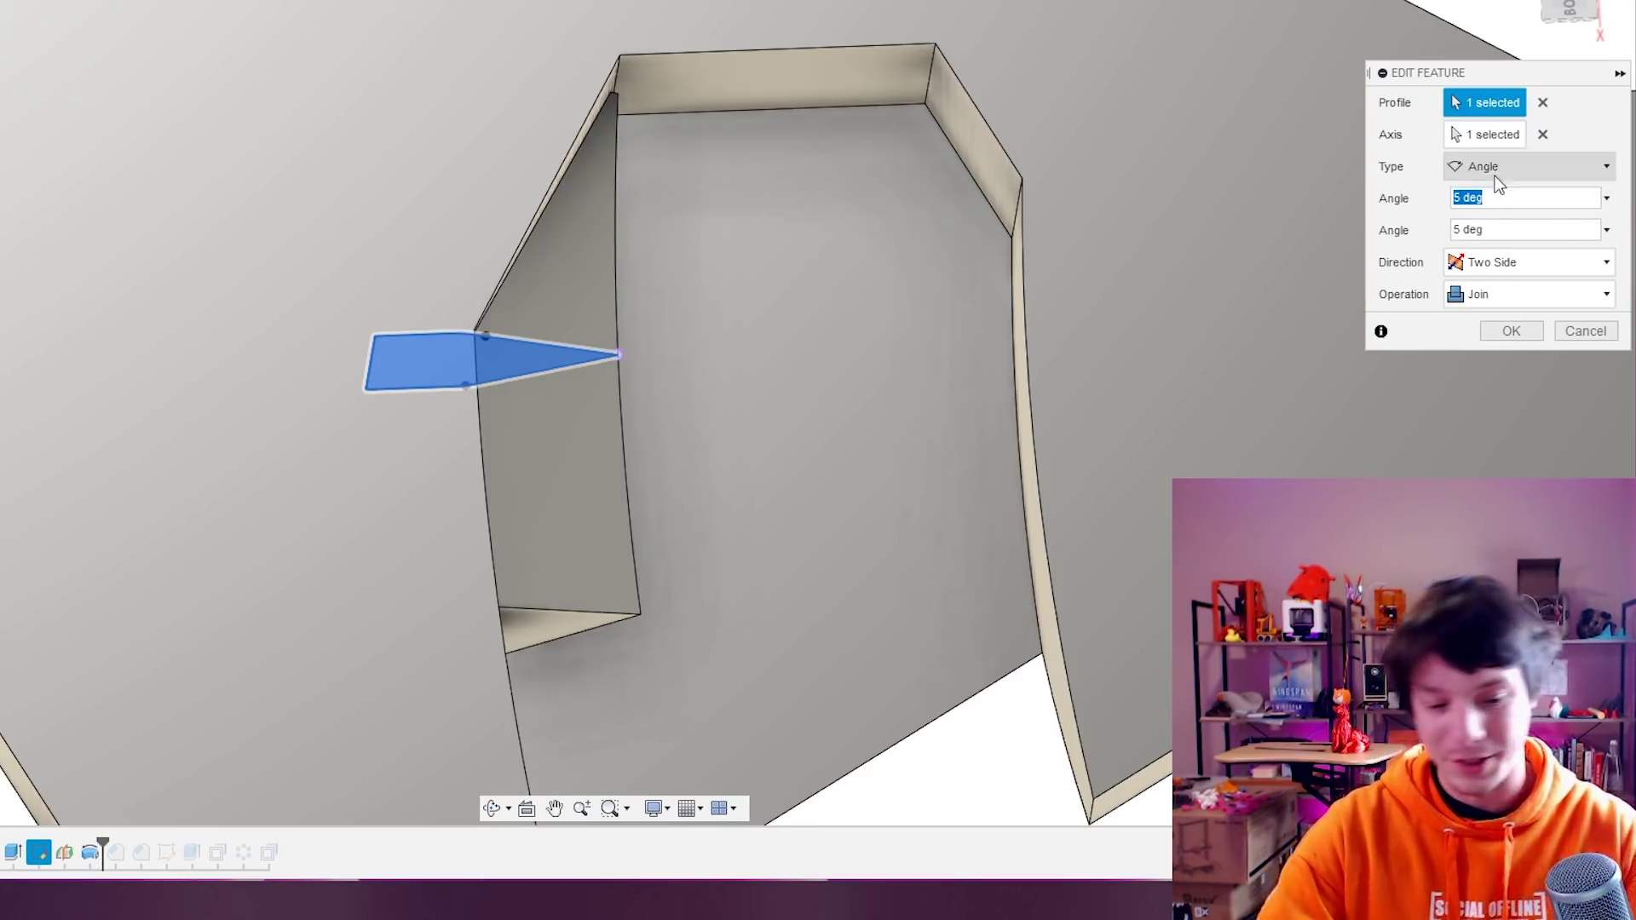
type("6")
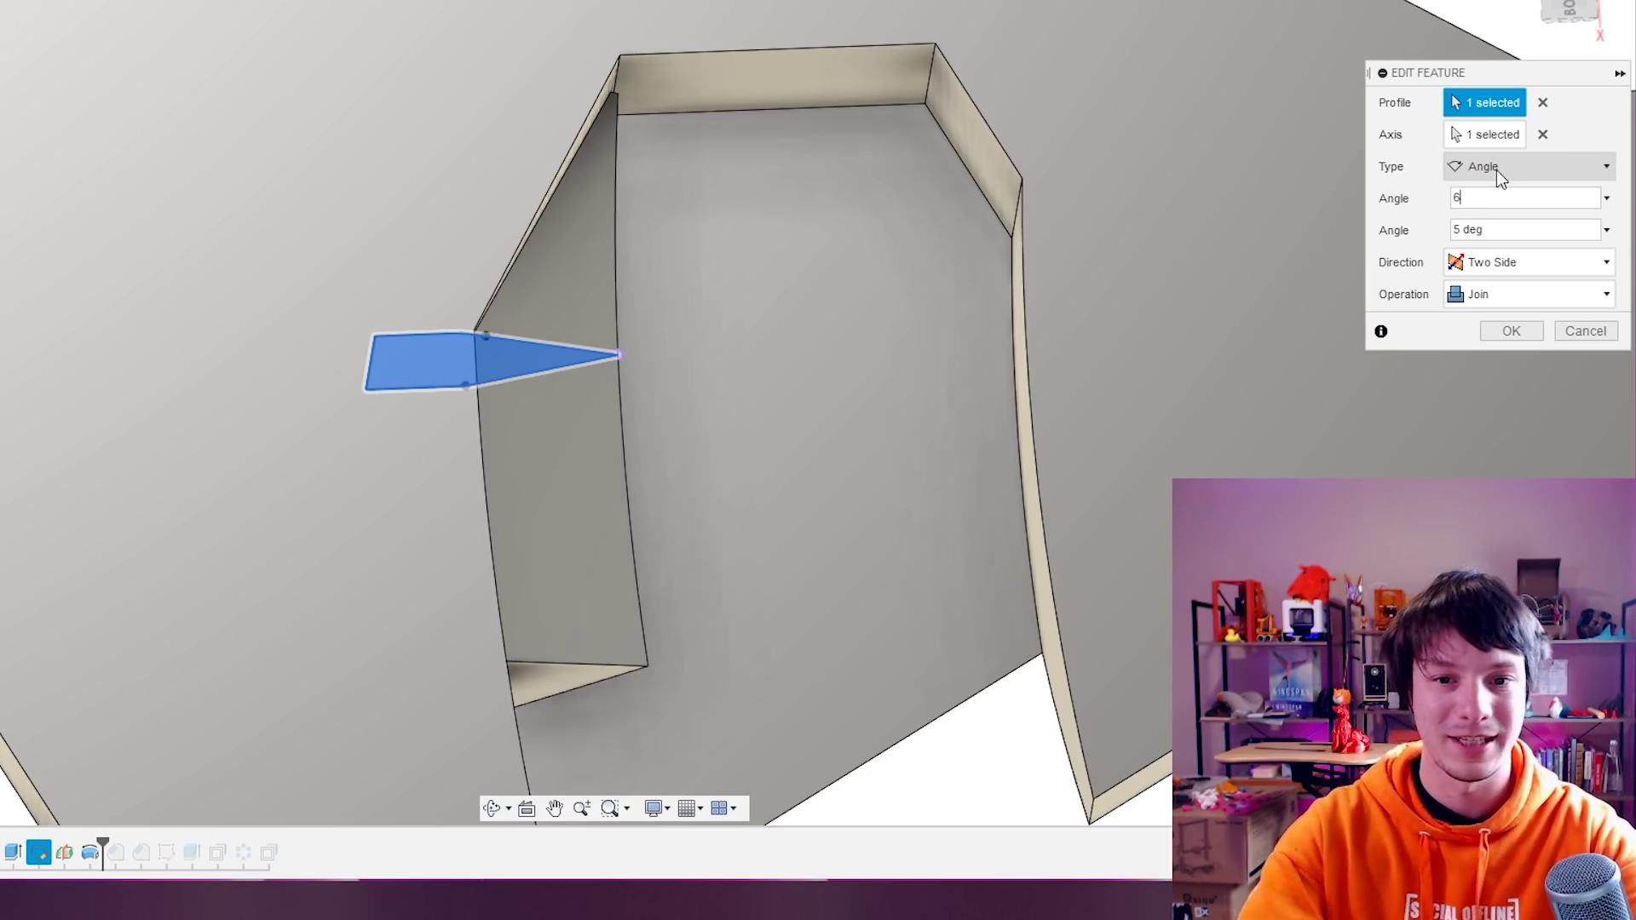
key("BackSpace")
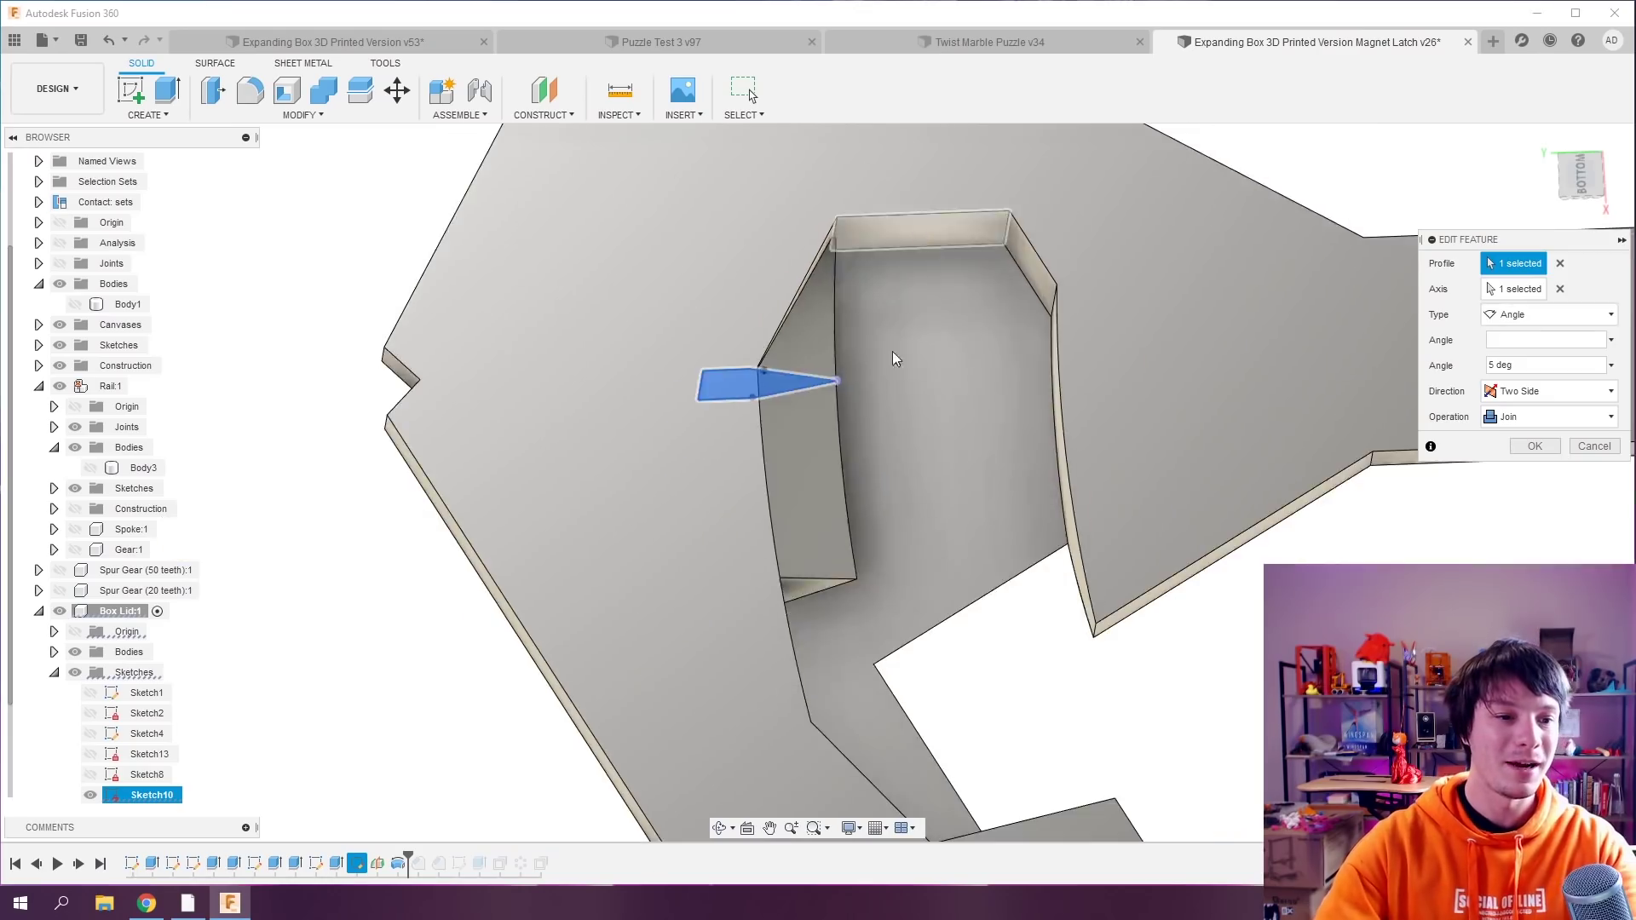
scroll(730, 366, "up", 3)
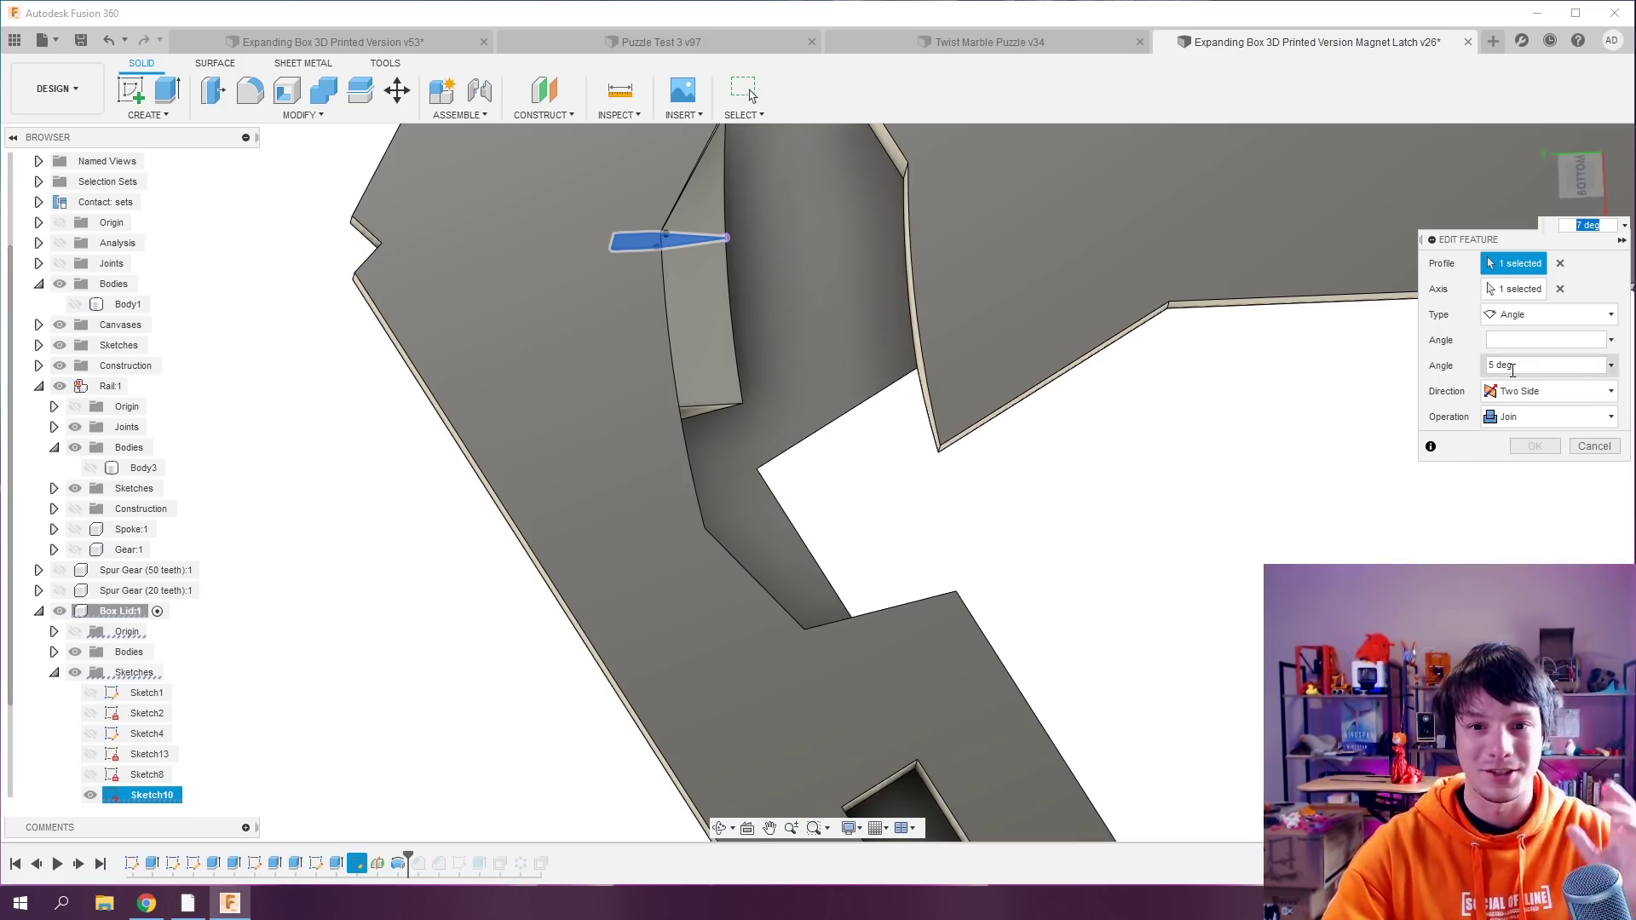
left_click(1524, 341)
left_click(1531, 340)
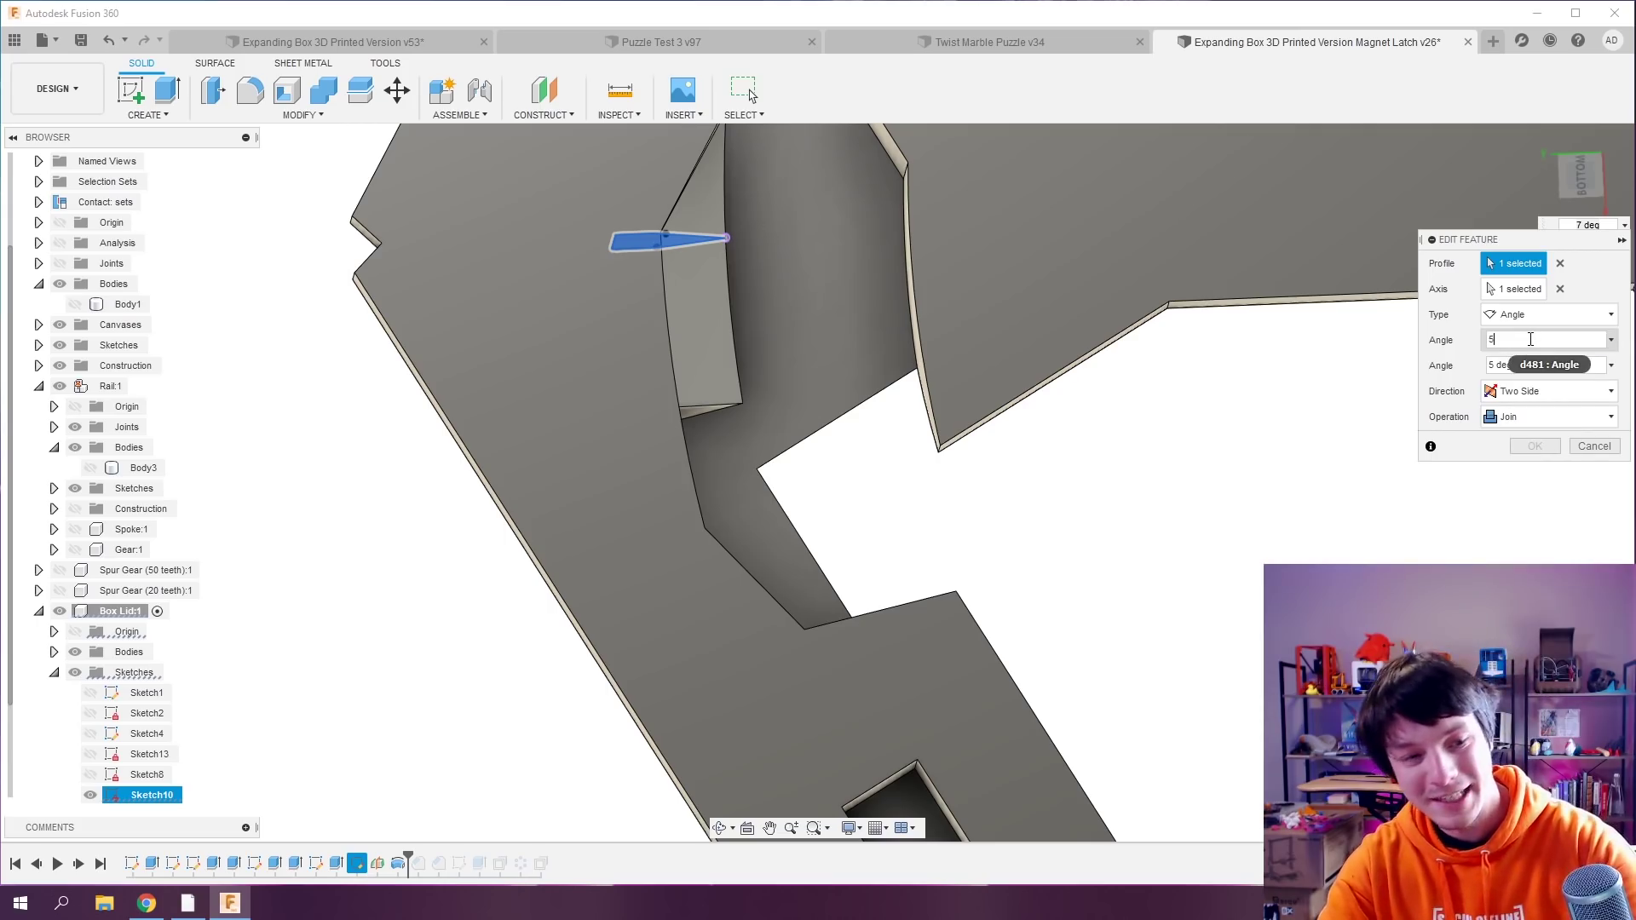
key("Tab")
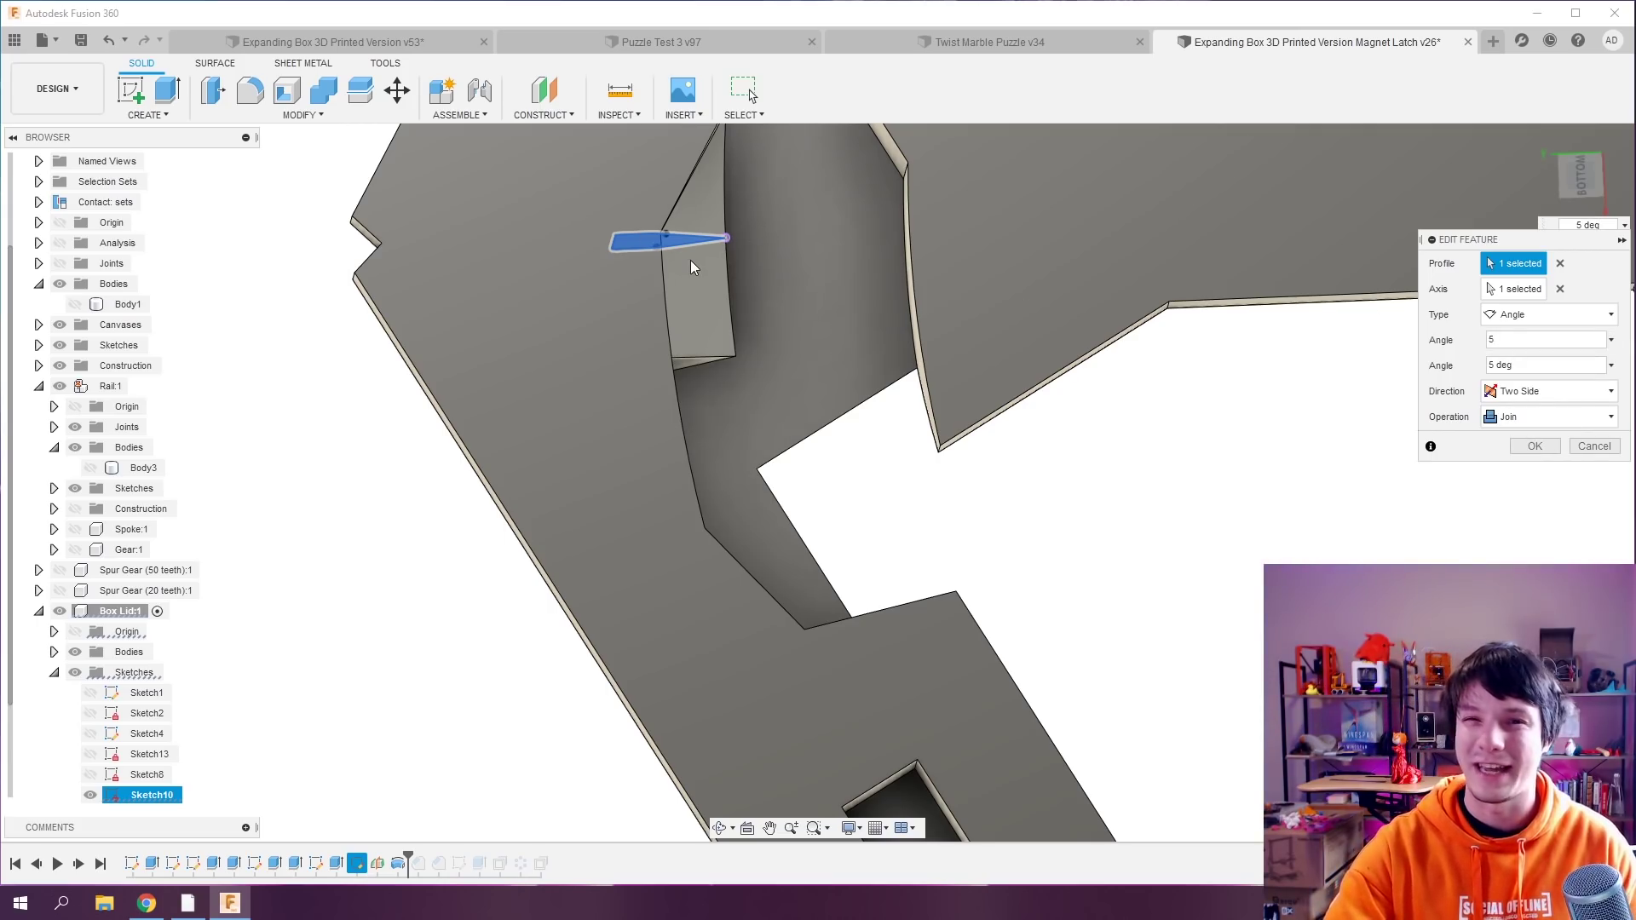
left_click(1535, 446)
middle_click_drag(1075, 430, 883, 704, "shift")
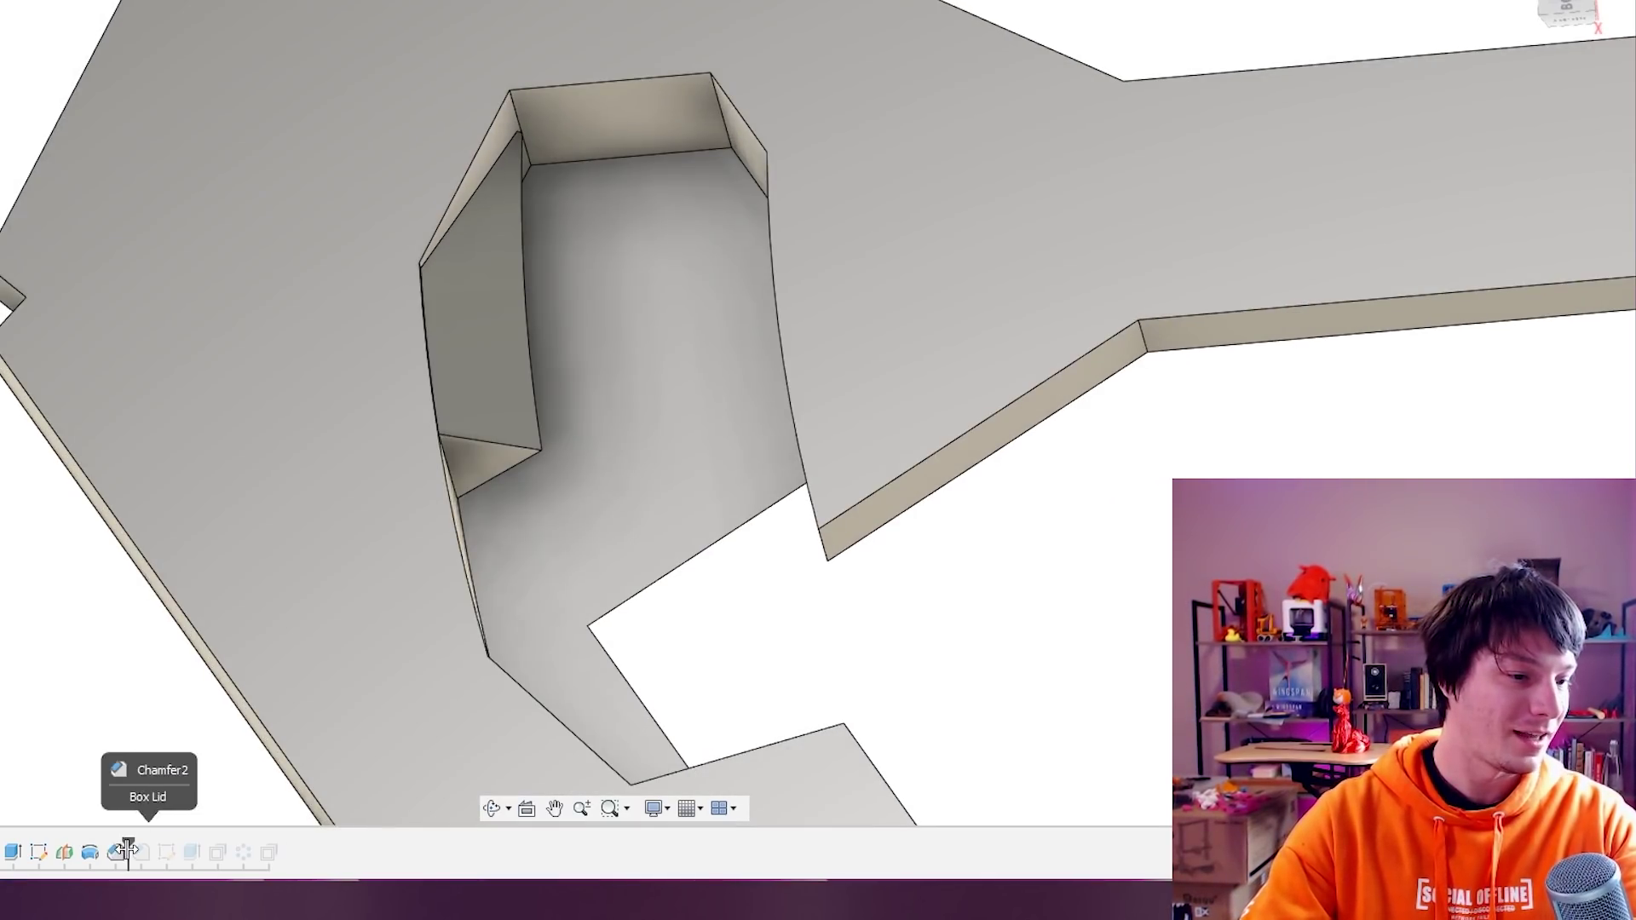
Roll the timeline forward to include the chamfer and inspect the pocket from several angles.
left_click_drag(102, 847, 128, 850)
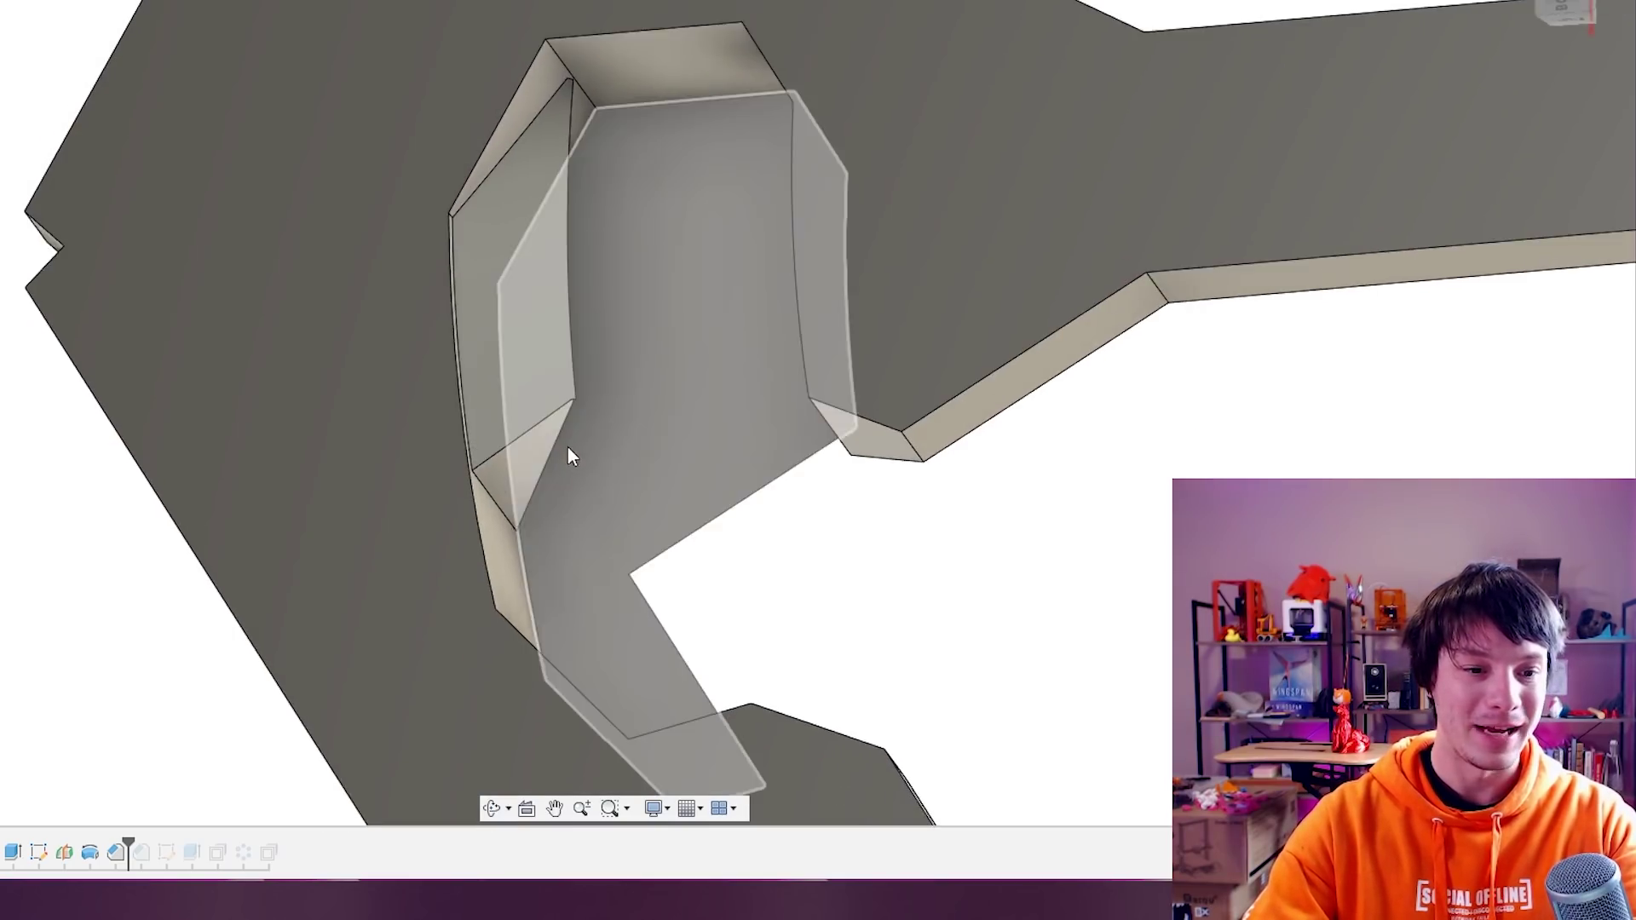
middle_click_drag(810, 537, 789, 293, "shift")
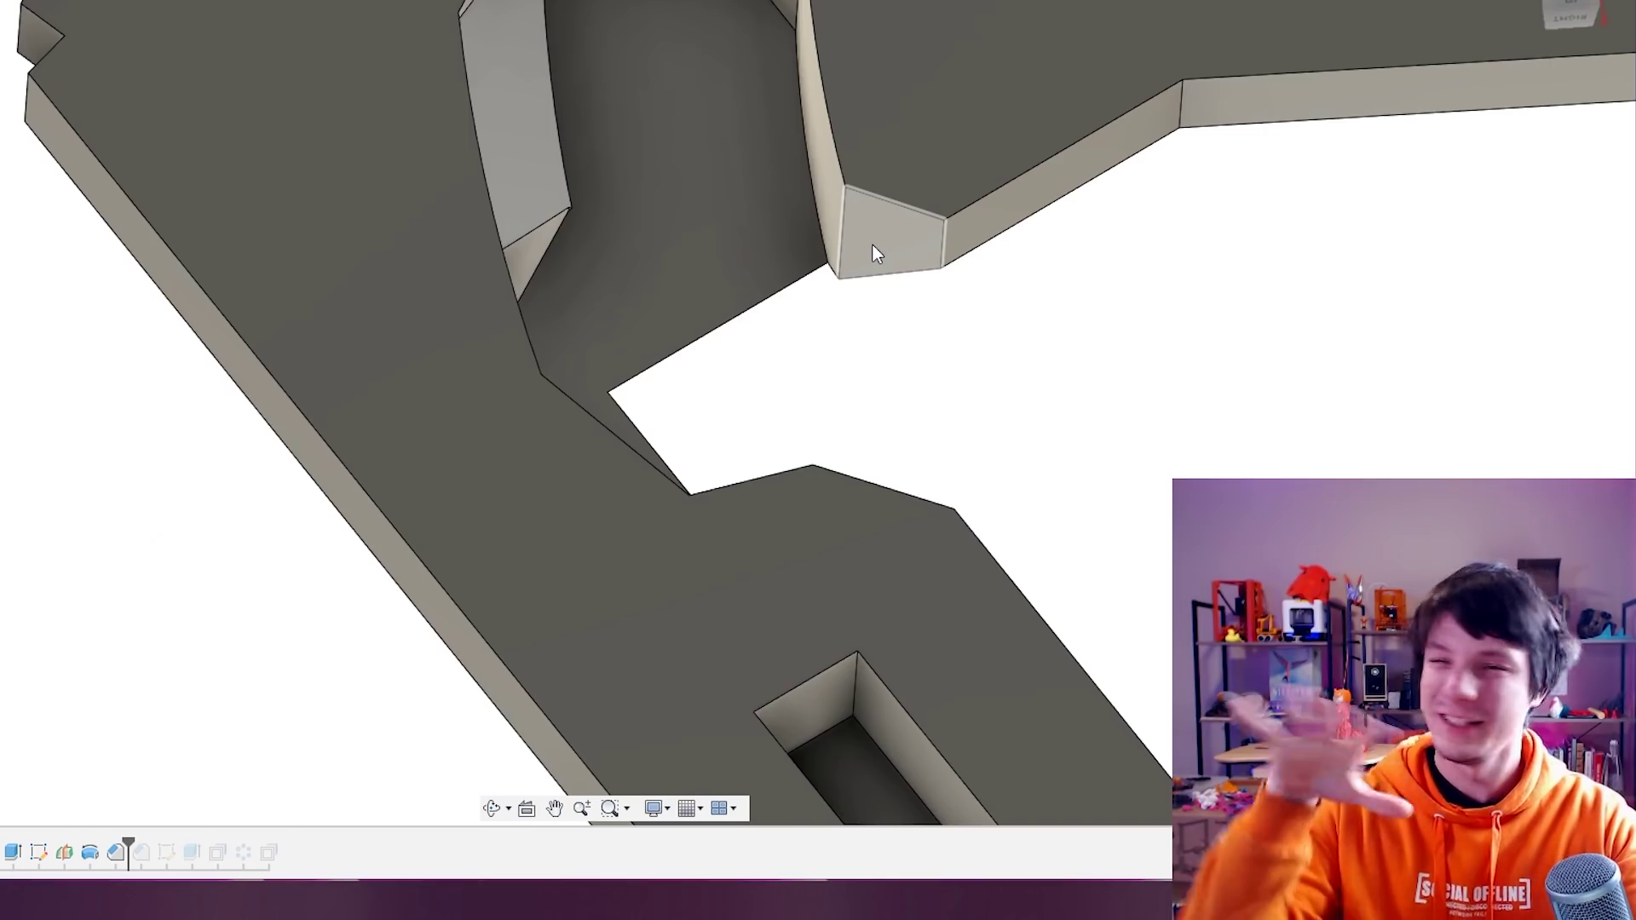
middle_click_drag(872, 243, 690, 230, "shift")
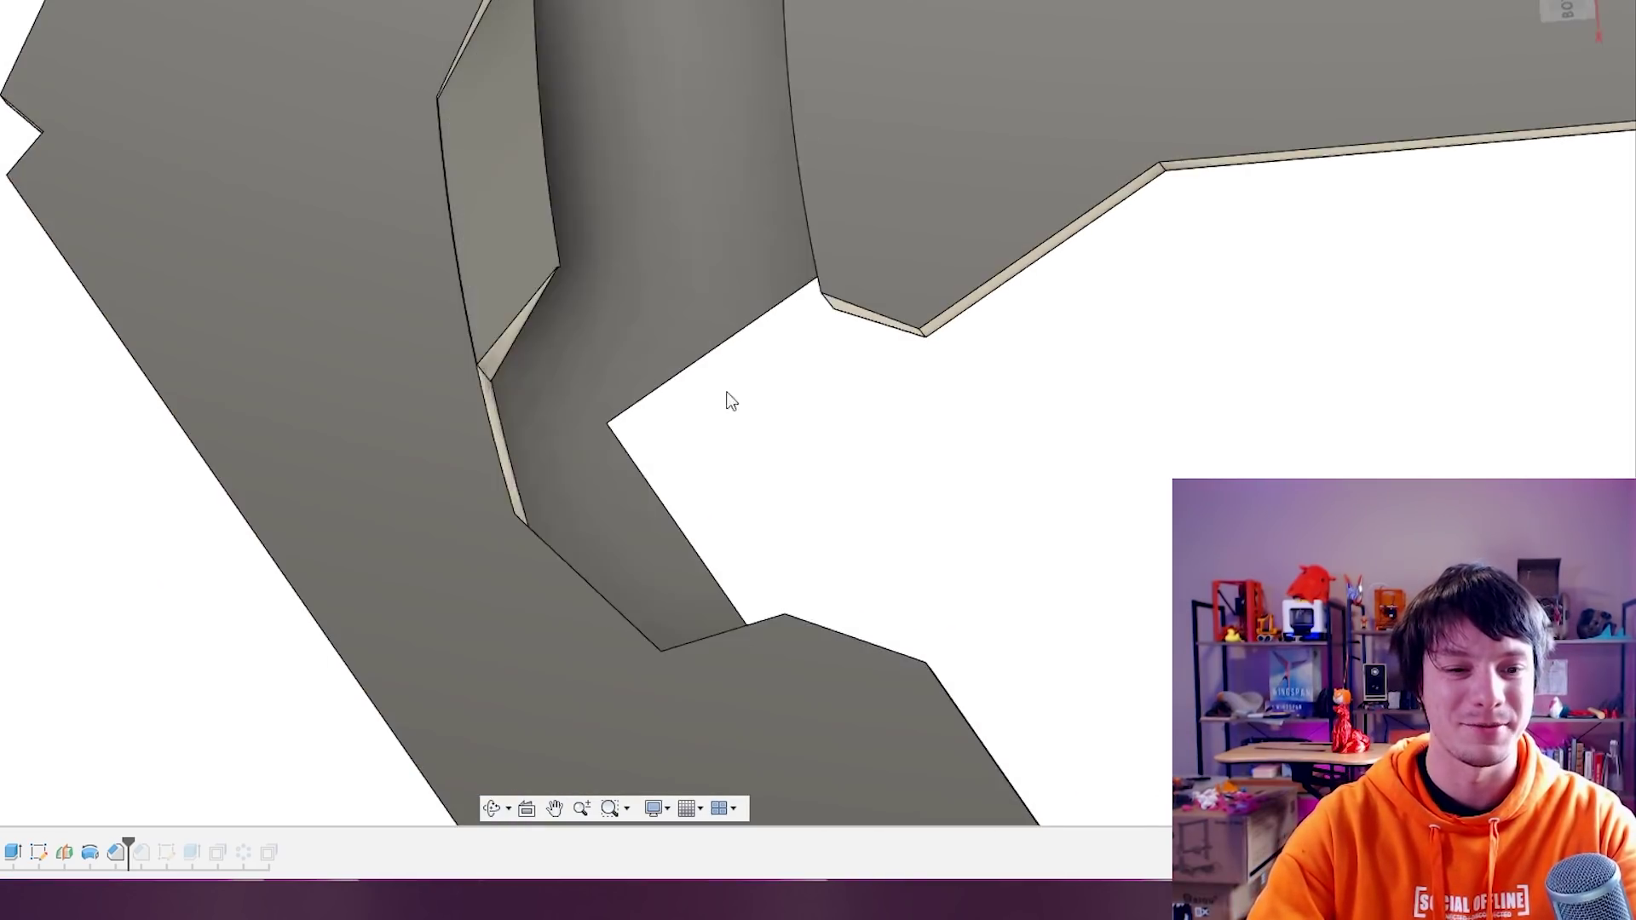
middle_click_drag(738, 405, 738, 595, "shift")
mouse_move(539, 399)
middle_mouse_down("shift")
mouse_move(574, 388)
mouse_move(542, 388)
middle_mouse_up("shift")
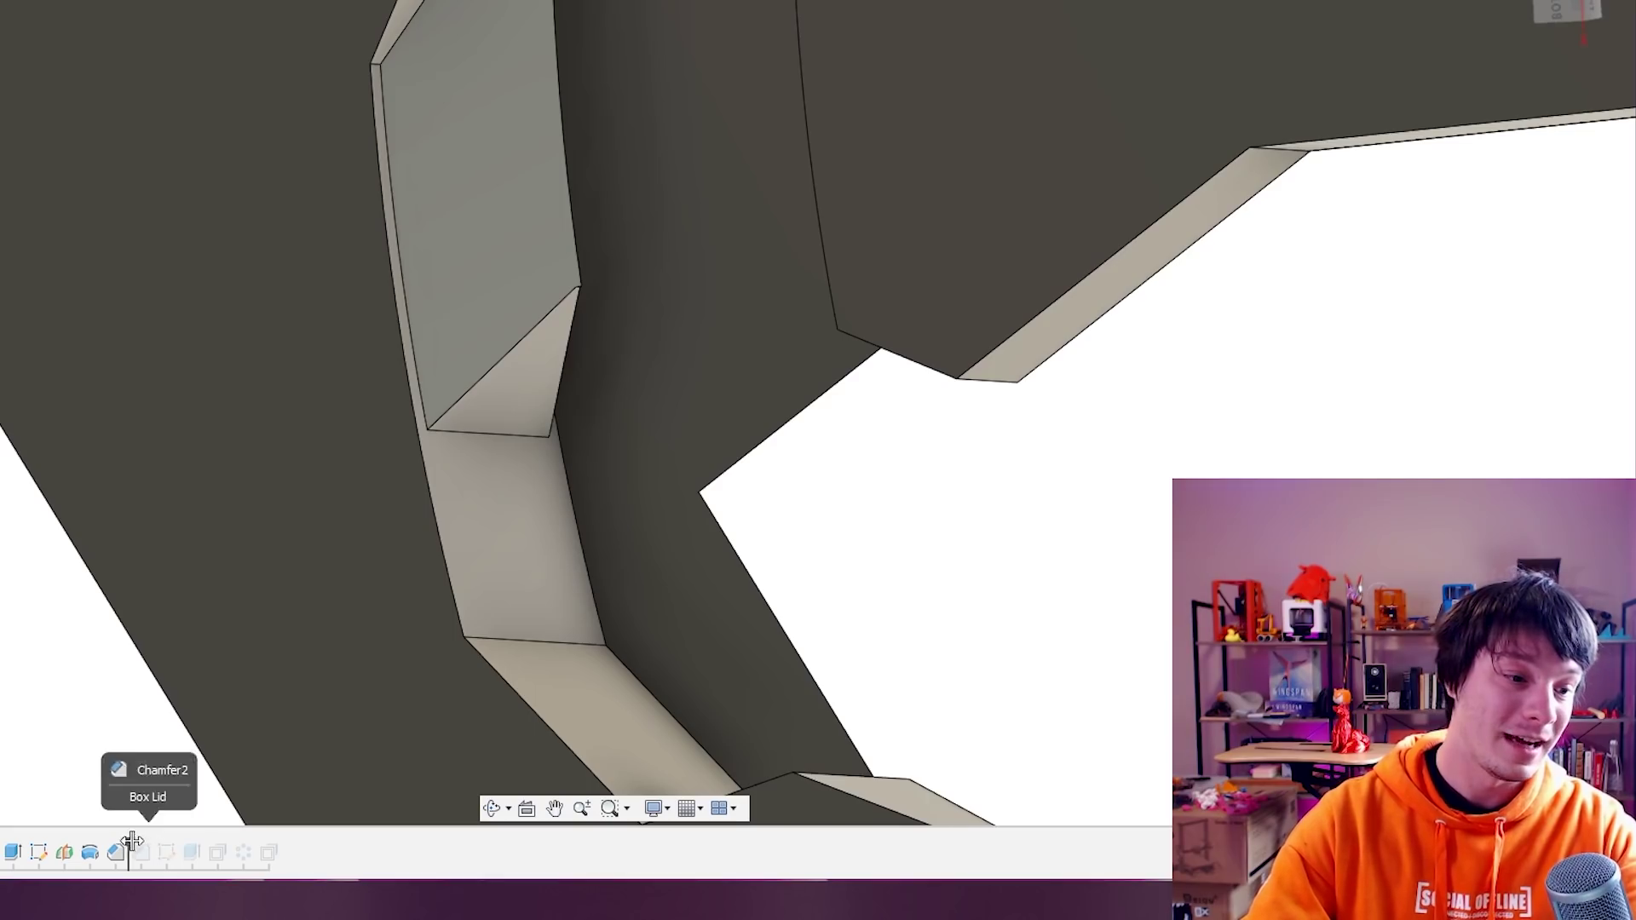
Roll history forward past C-Pattern2 and bring up the Offset Faces feature's actions.
left_click_drag(130, 846, 154, 846)
middle_click_drag(529, 84, 554, 461, "shift")
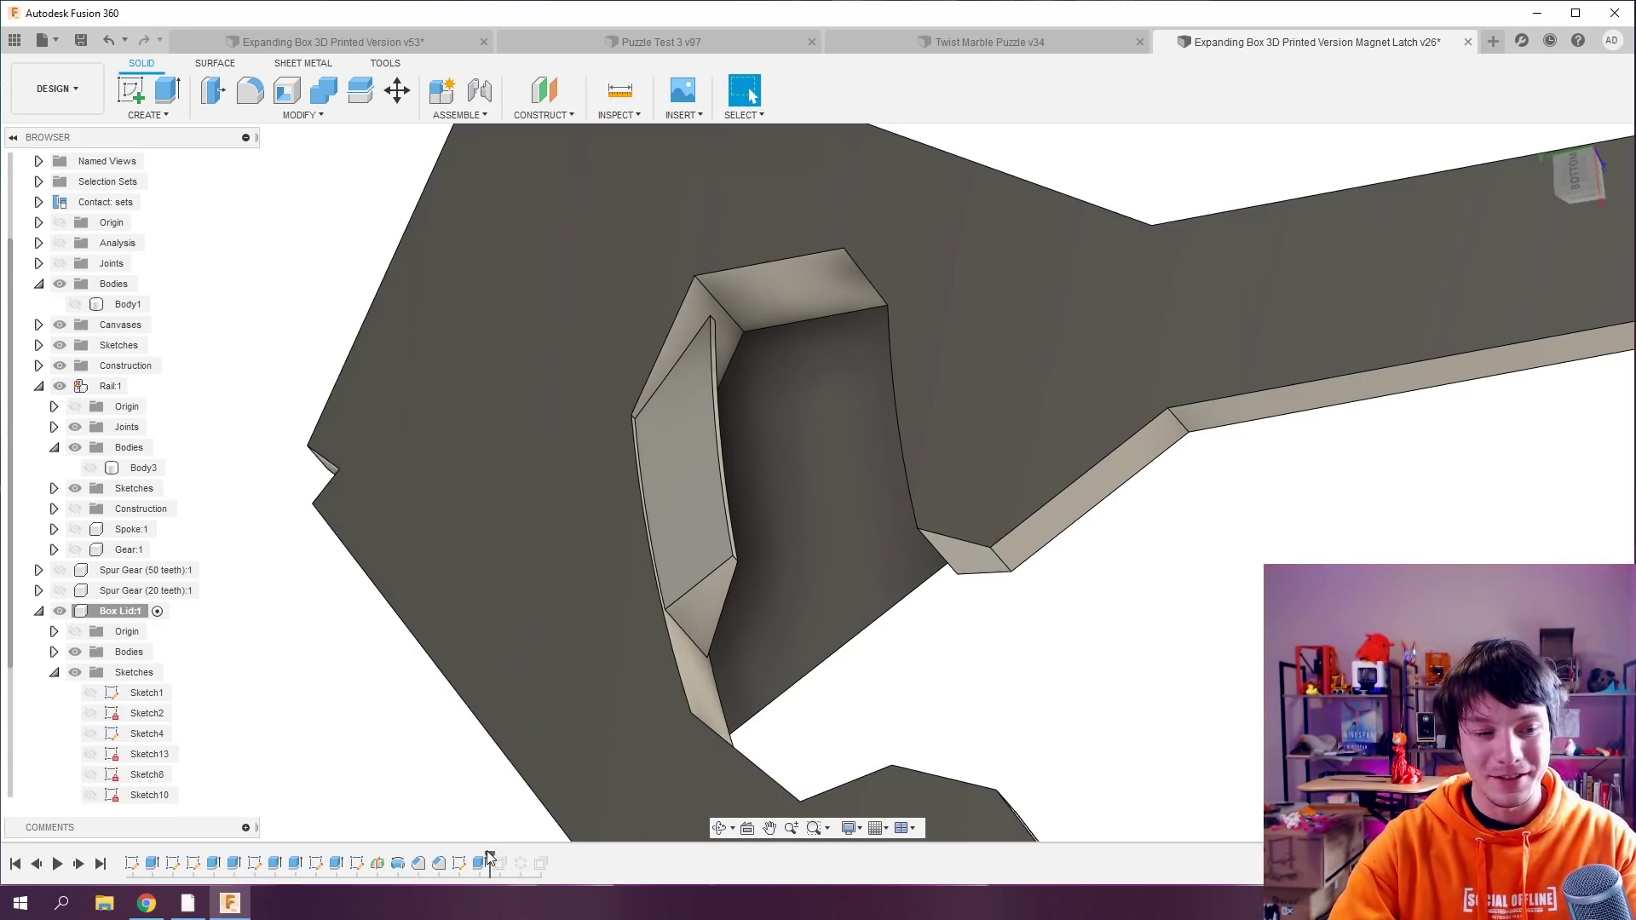
left_click_drag(491, 855, 497, 855)
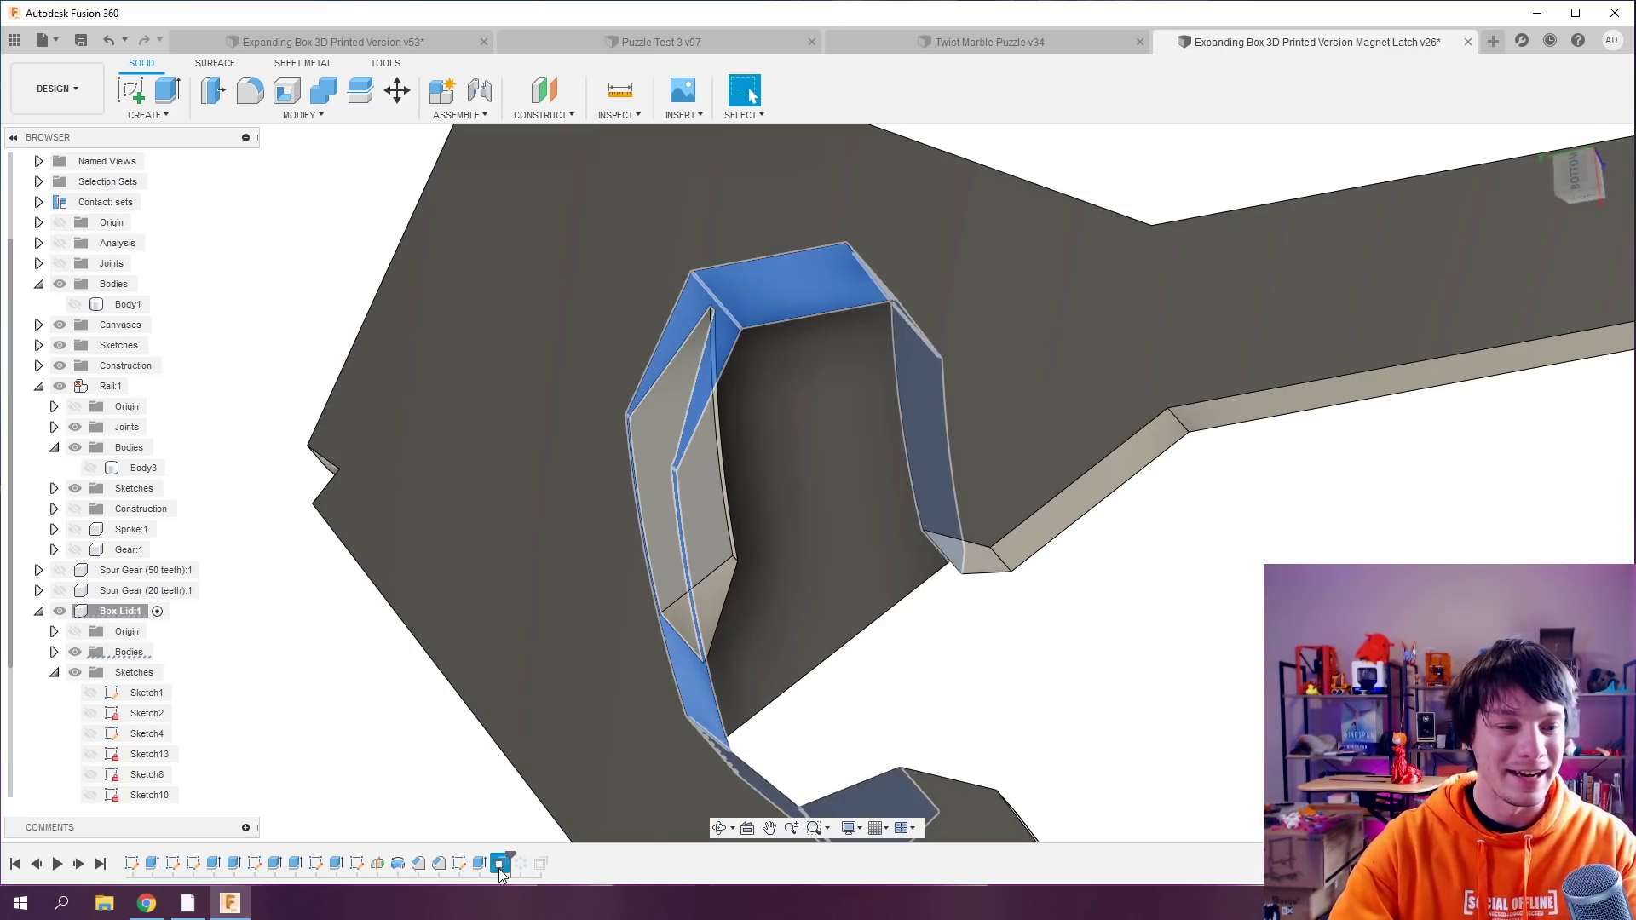
right_click(498, 863)
Edit the Offset Faces feature, keeping 7 pocket faces at -0.2 mm, and confirm.
left_click(545, 768)
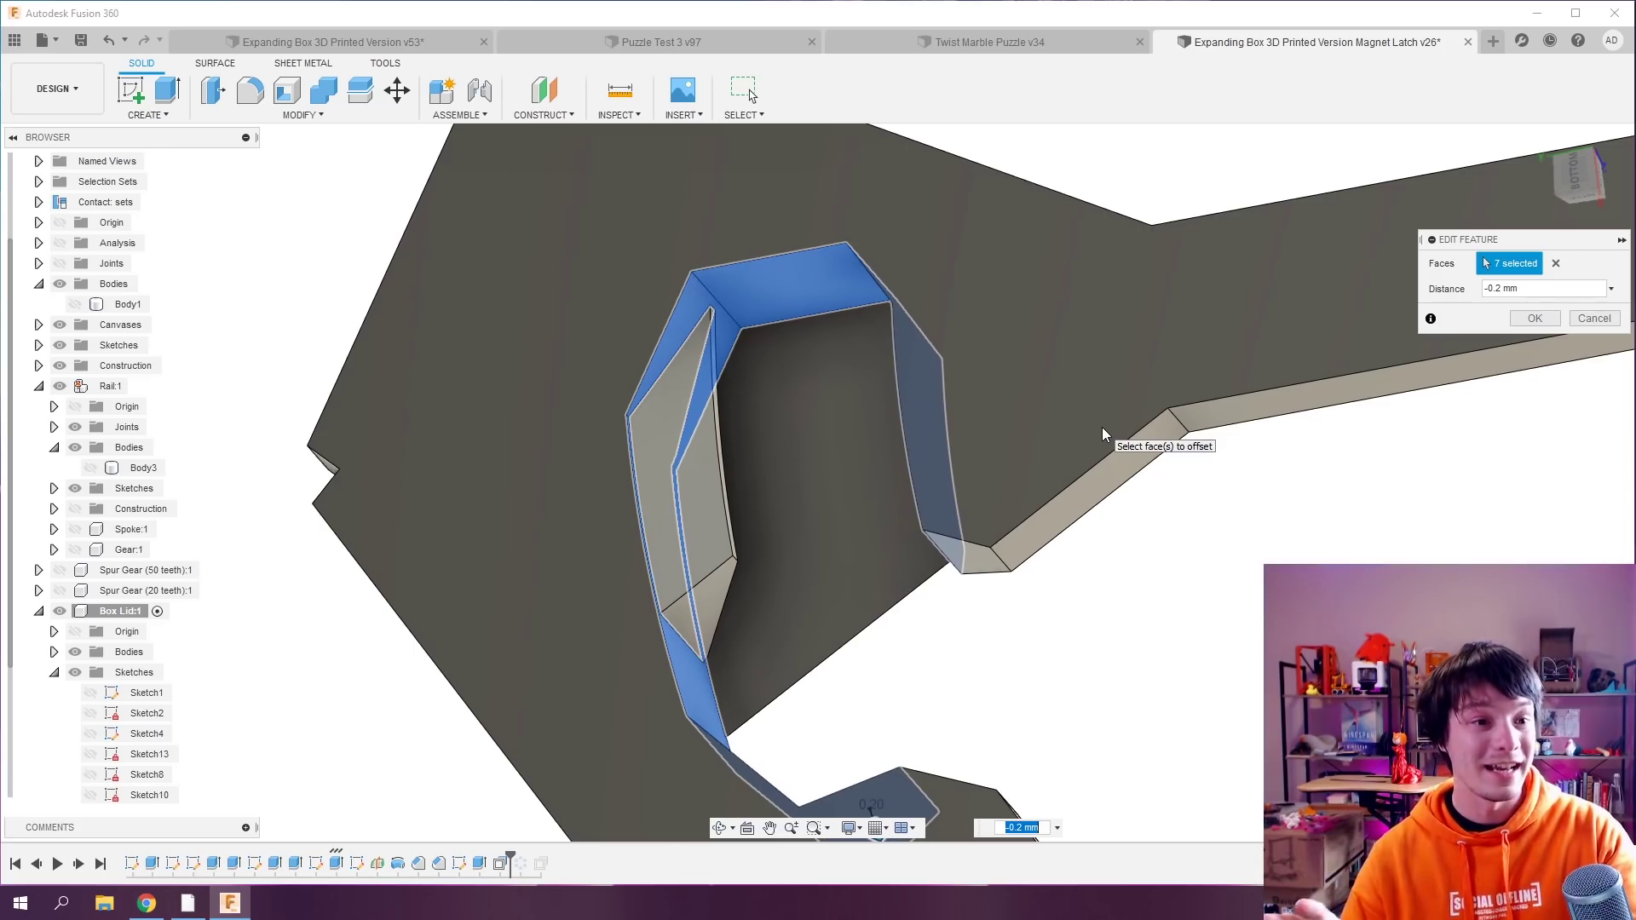
key("Return")
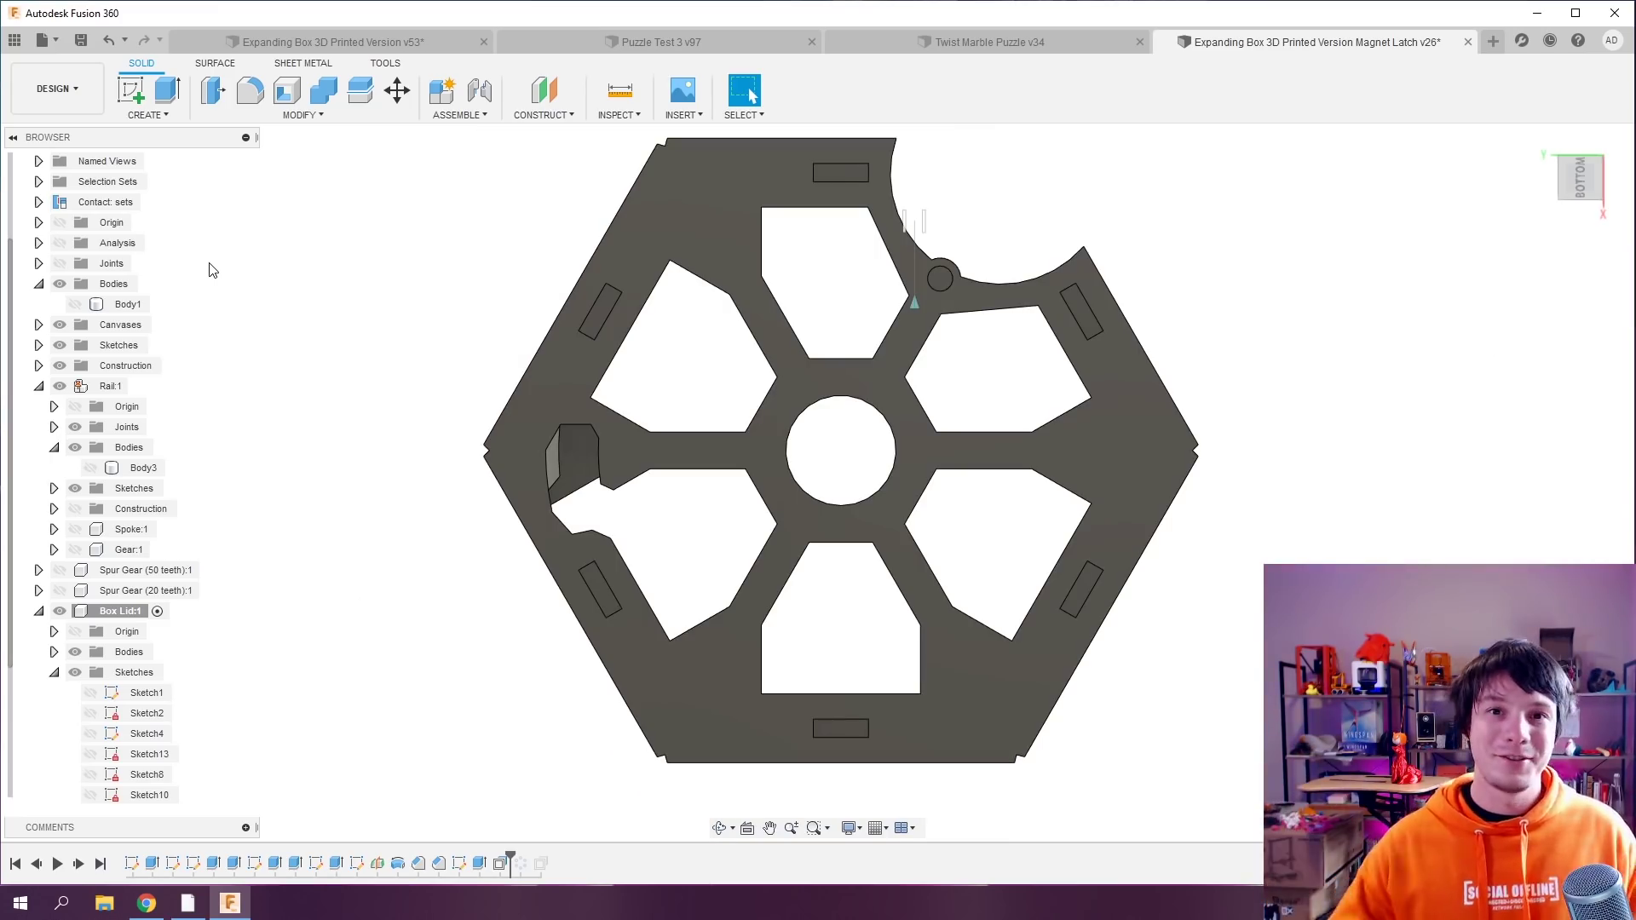
Roll the timeline forward past the circular pattern so the pocket repeats at all six edges.
scroll(1564, 190, "up", 1)
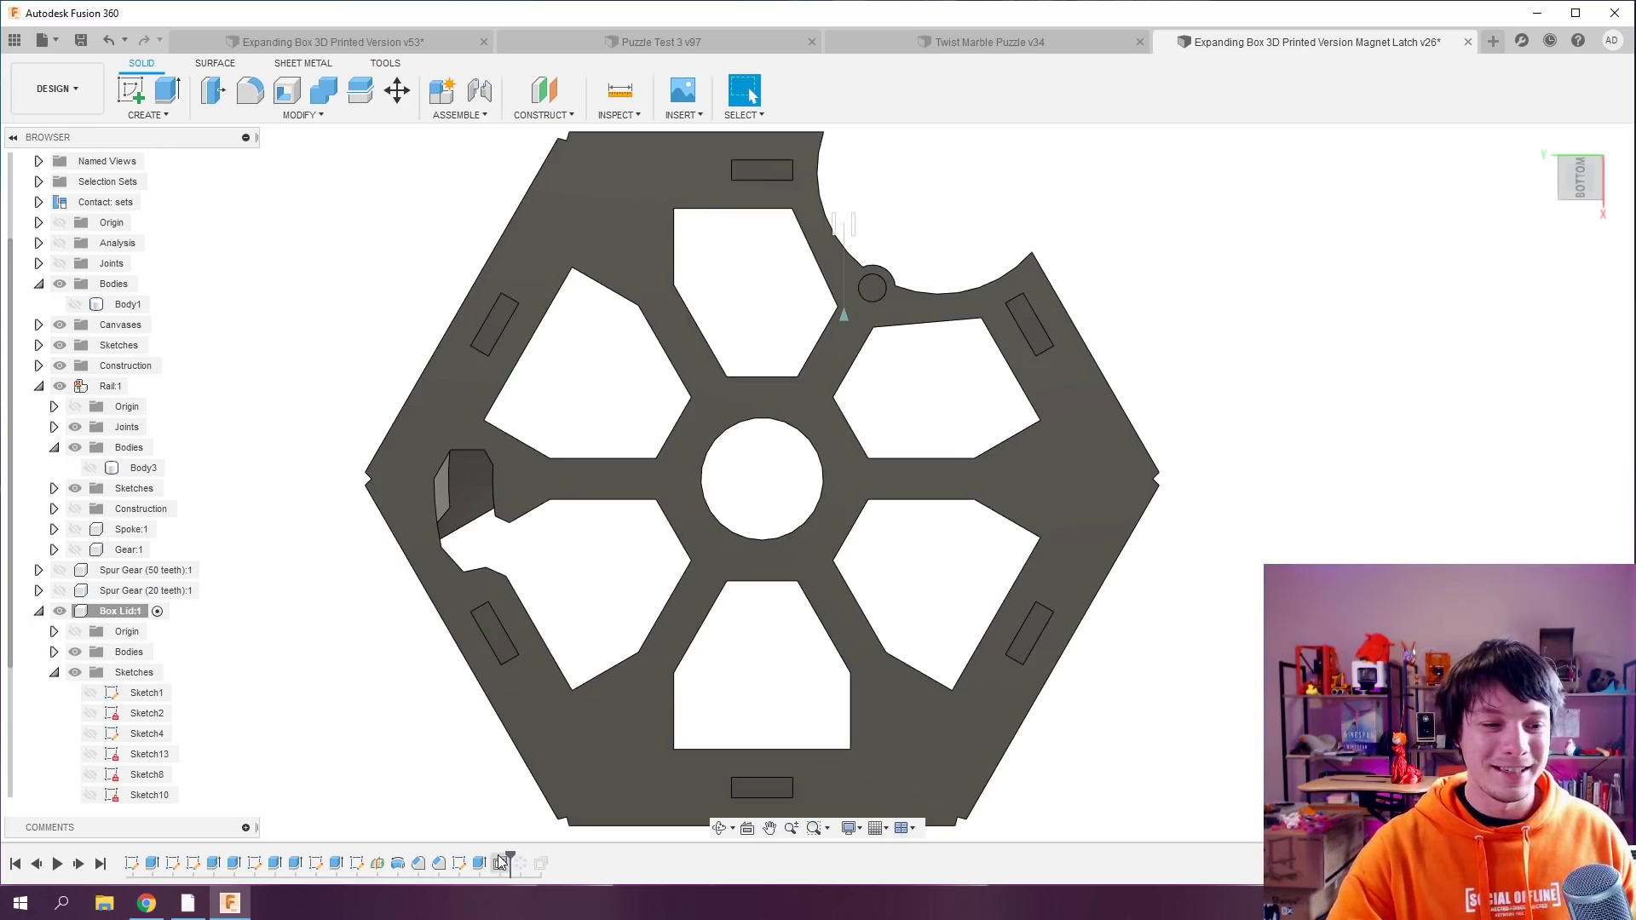
left_click_drag(508, 859, 528, 859)
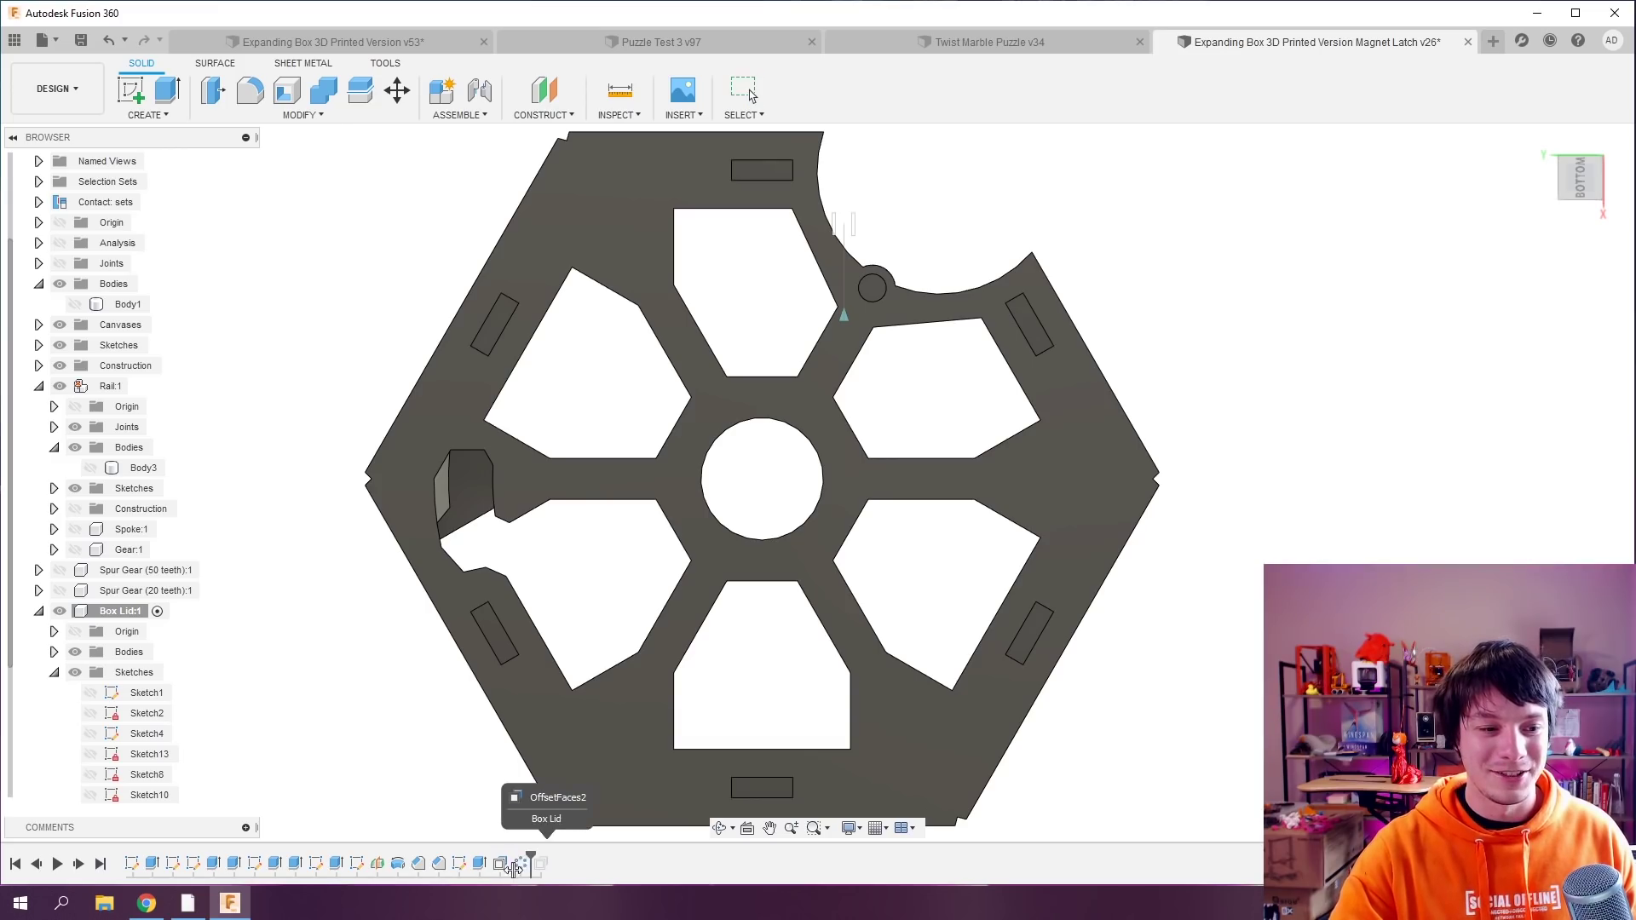
scroll(402, 555, "down", 1)
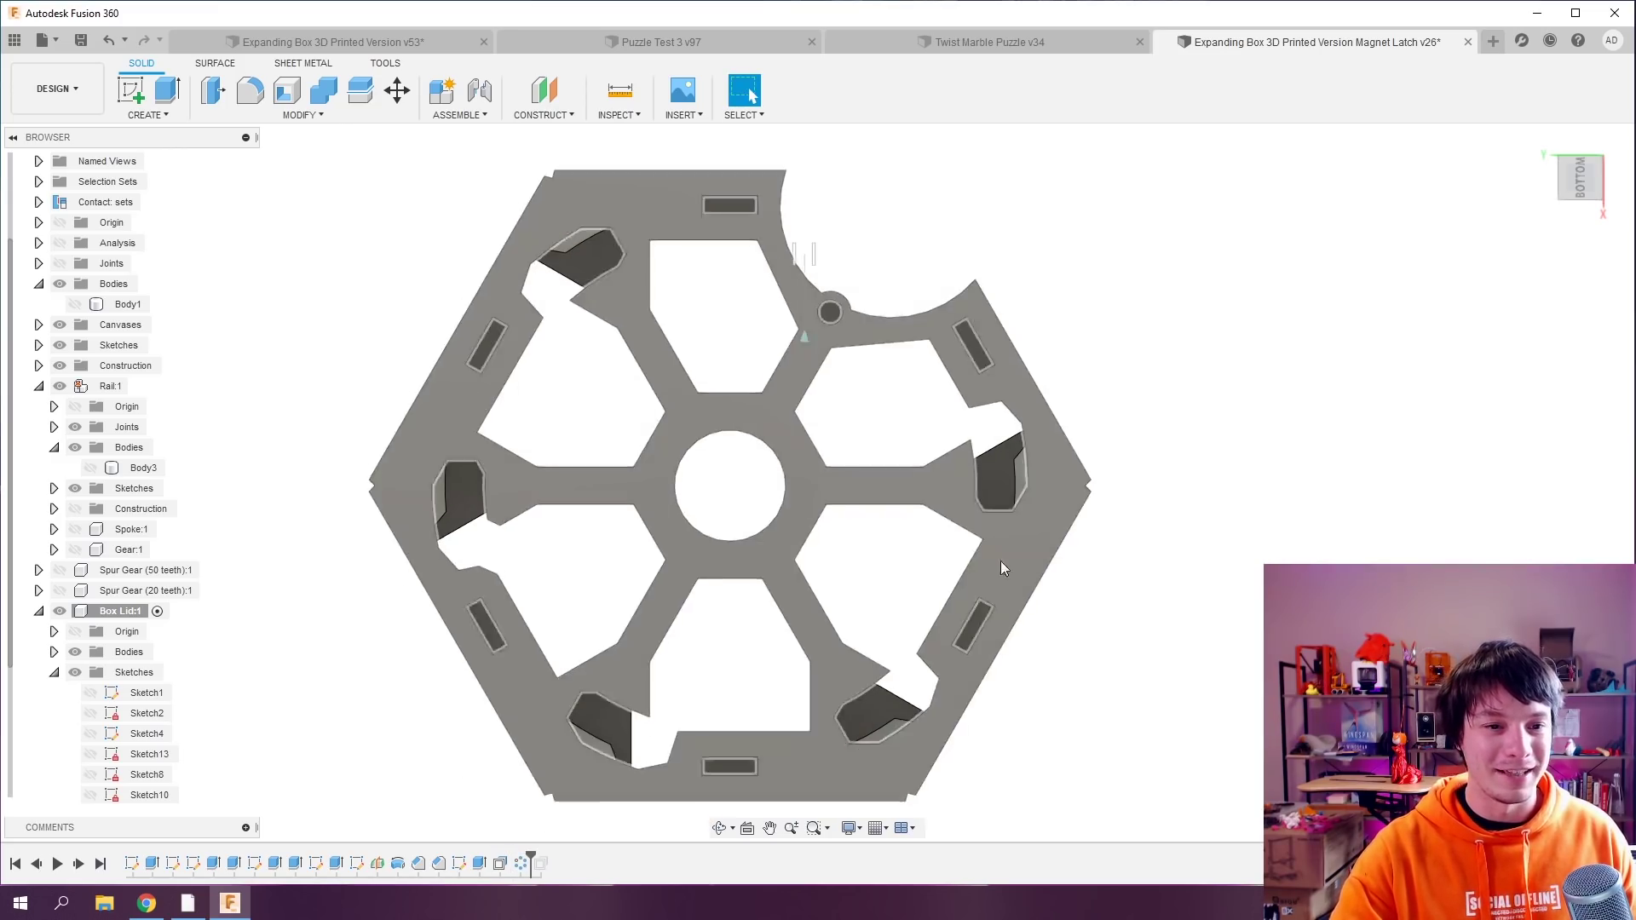
Edit the 6-instance circular pattern, toggling suppression of the notch instance, and apply.
right_click(520, 863)
left_click(566, 719)
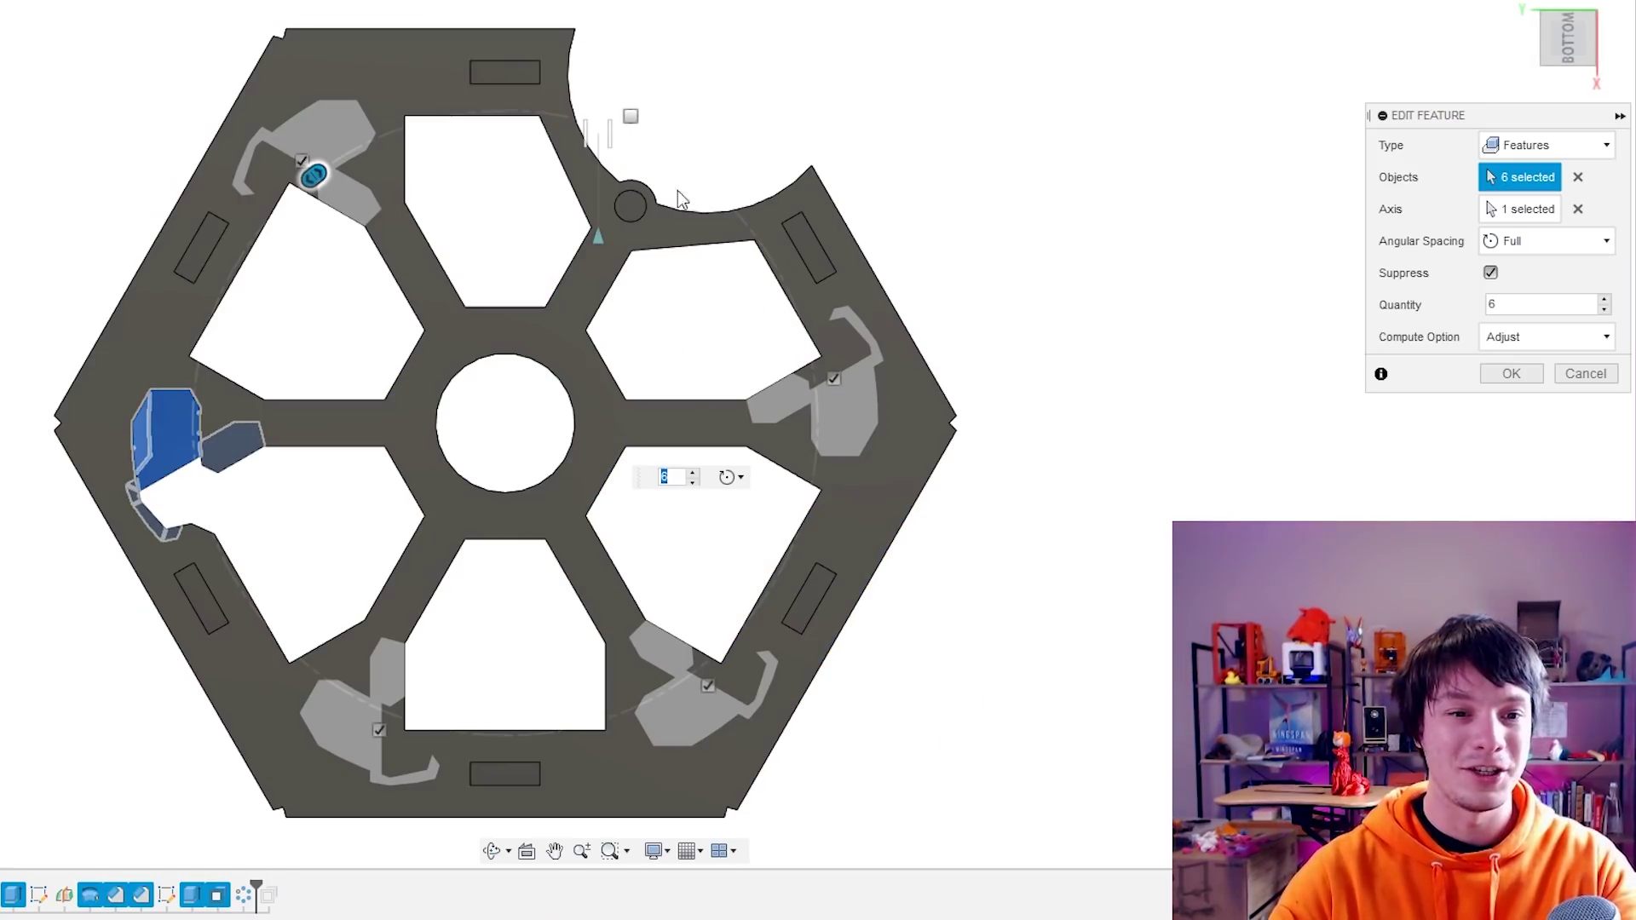
left_click(630, 116)
scroll(673, 110, "up", 1)
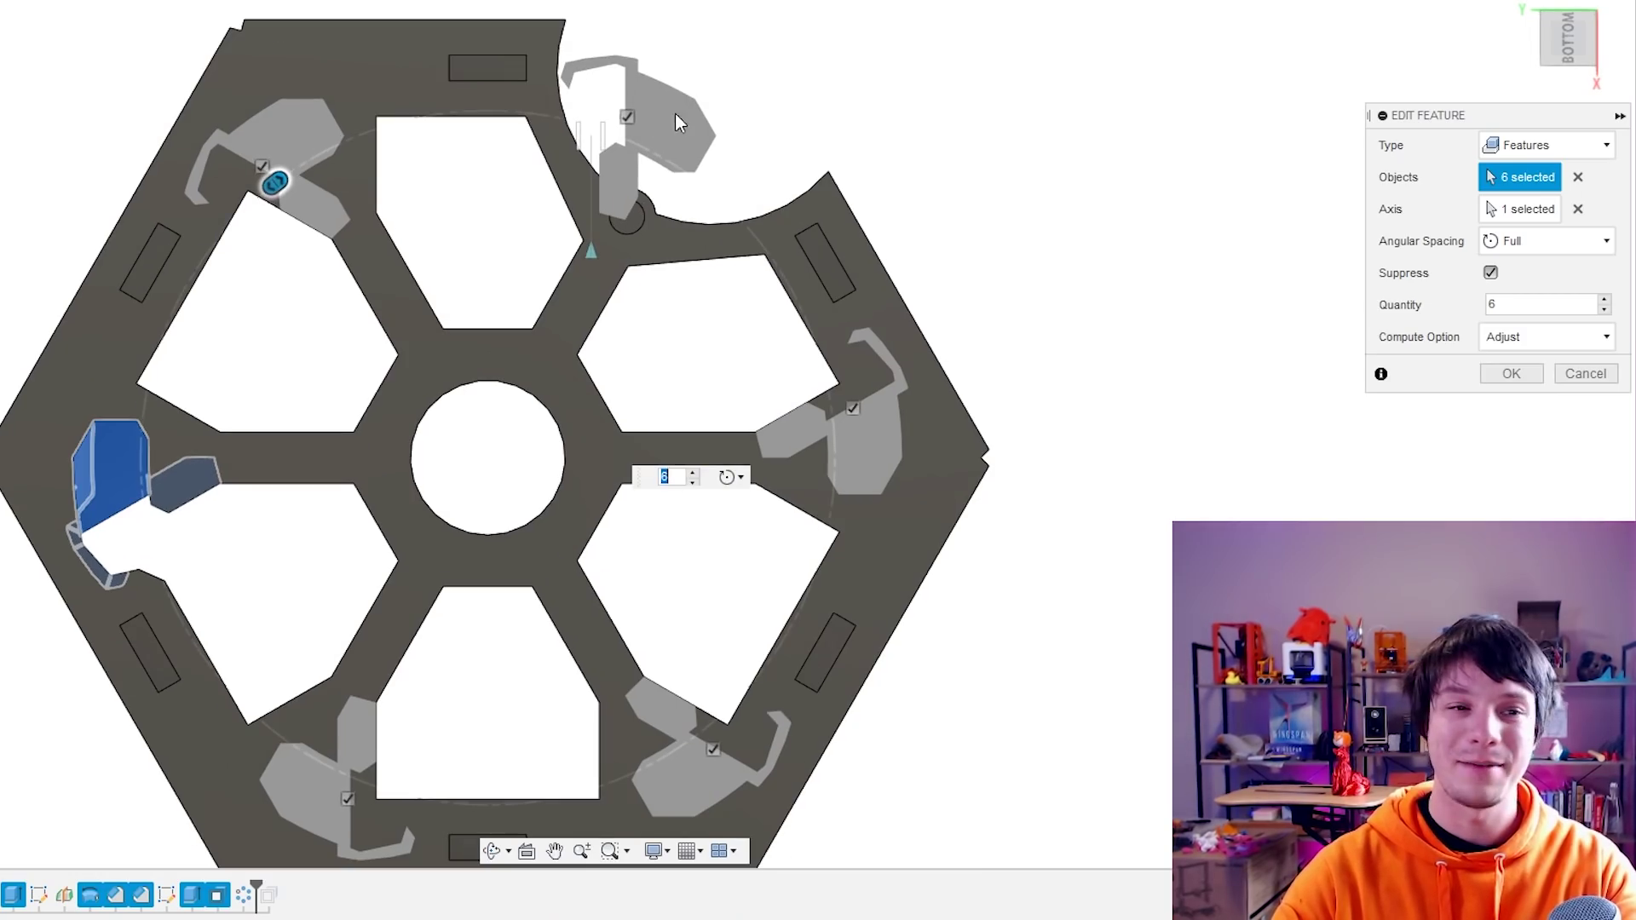
middle_click_drag(678, 110, 483, 172)
scroll(483, 172, "up", 2)
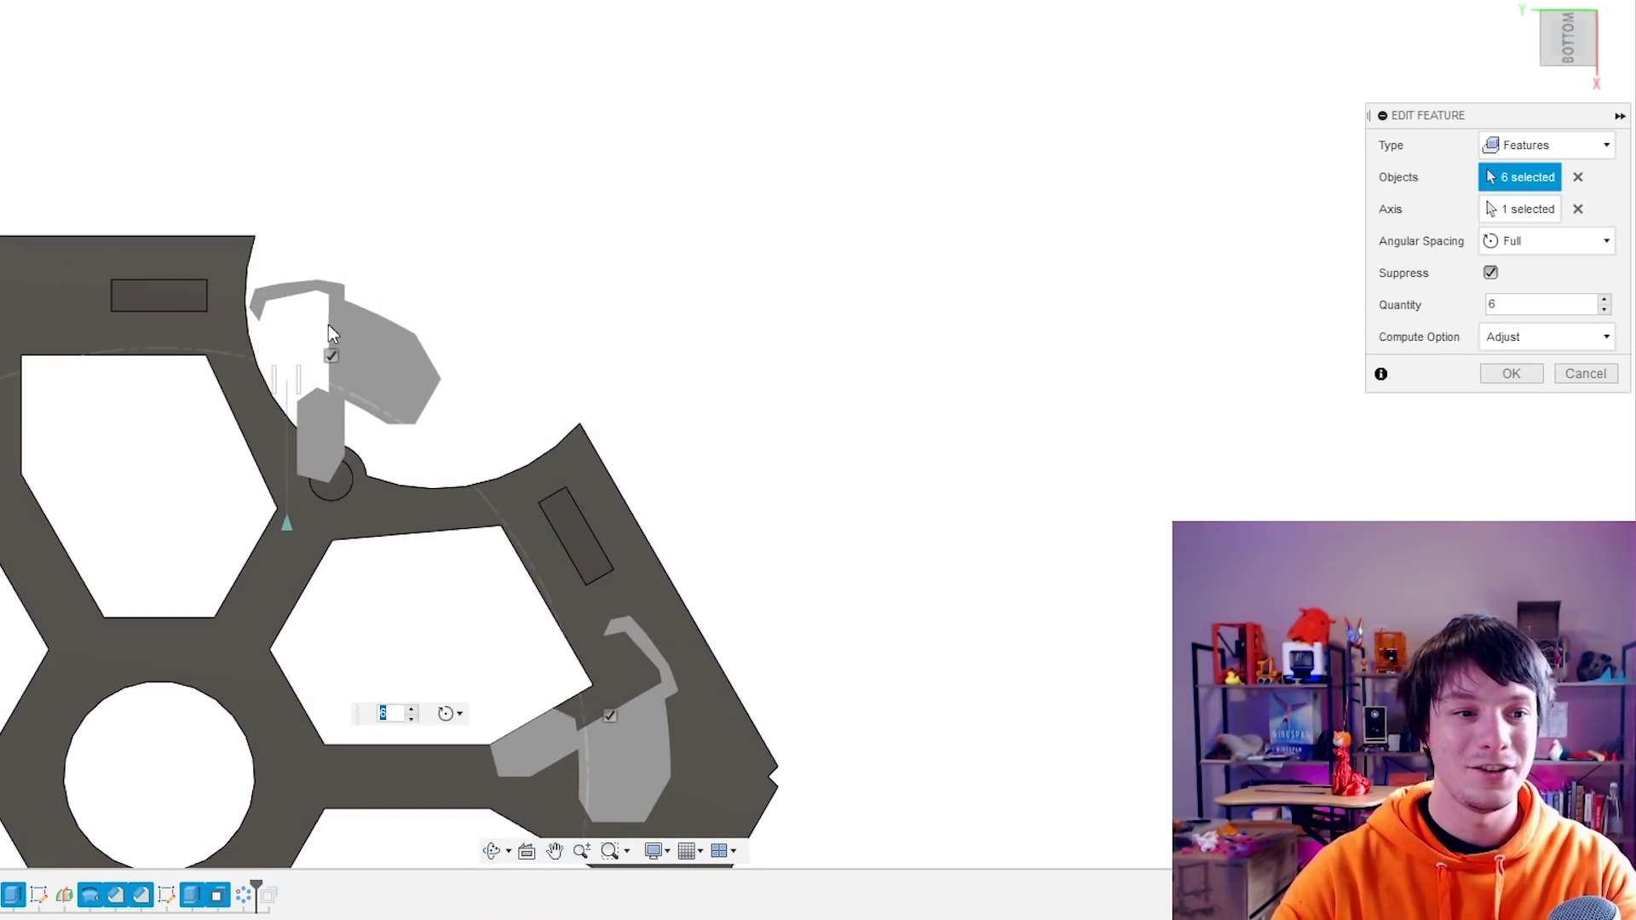
scroll(150, 469, "down", 2)
middle_click_drag(150, 468, 365, 227)
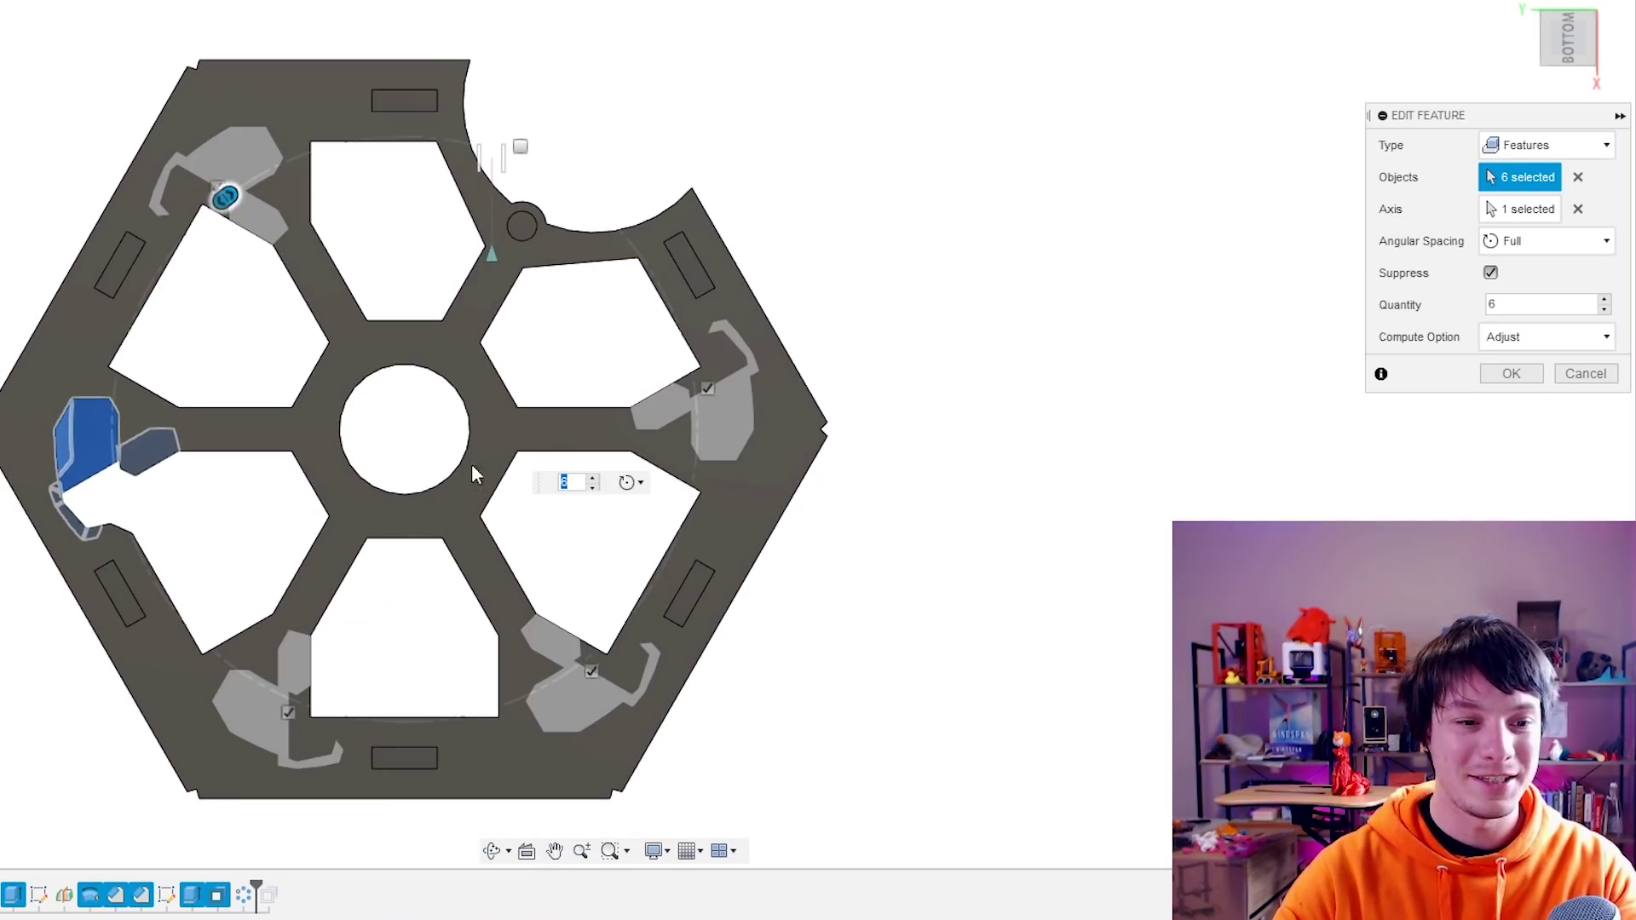
left_click(1510, 373)
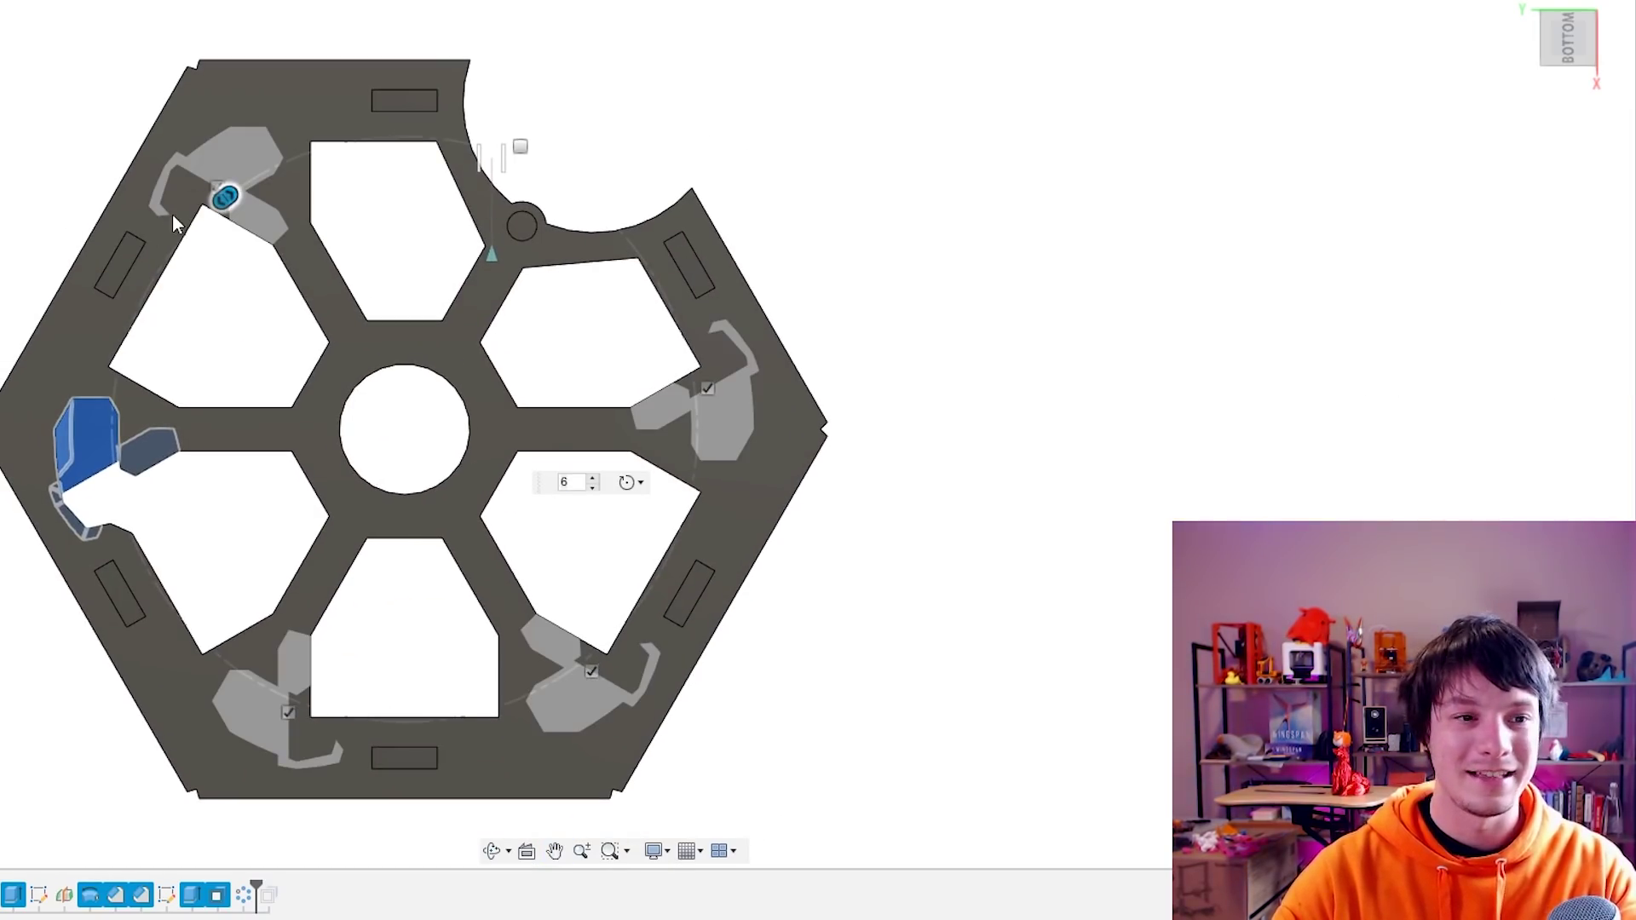
middle_click_drag(340, 8, 548, 316, "shift")
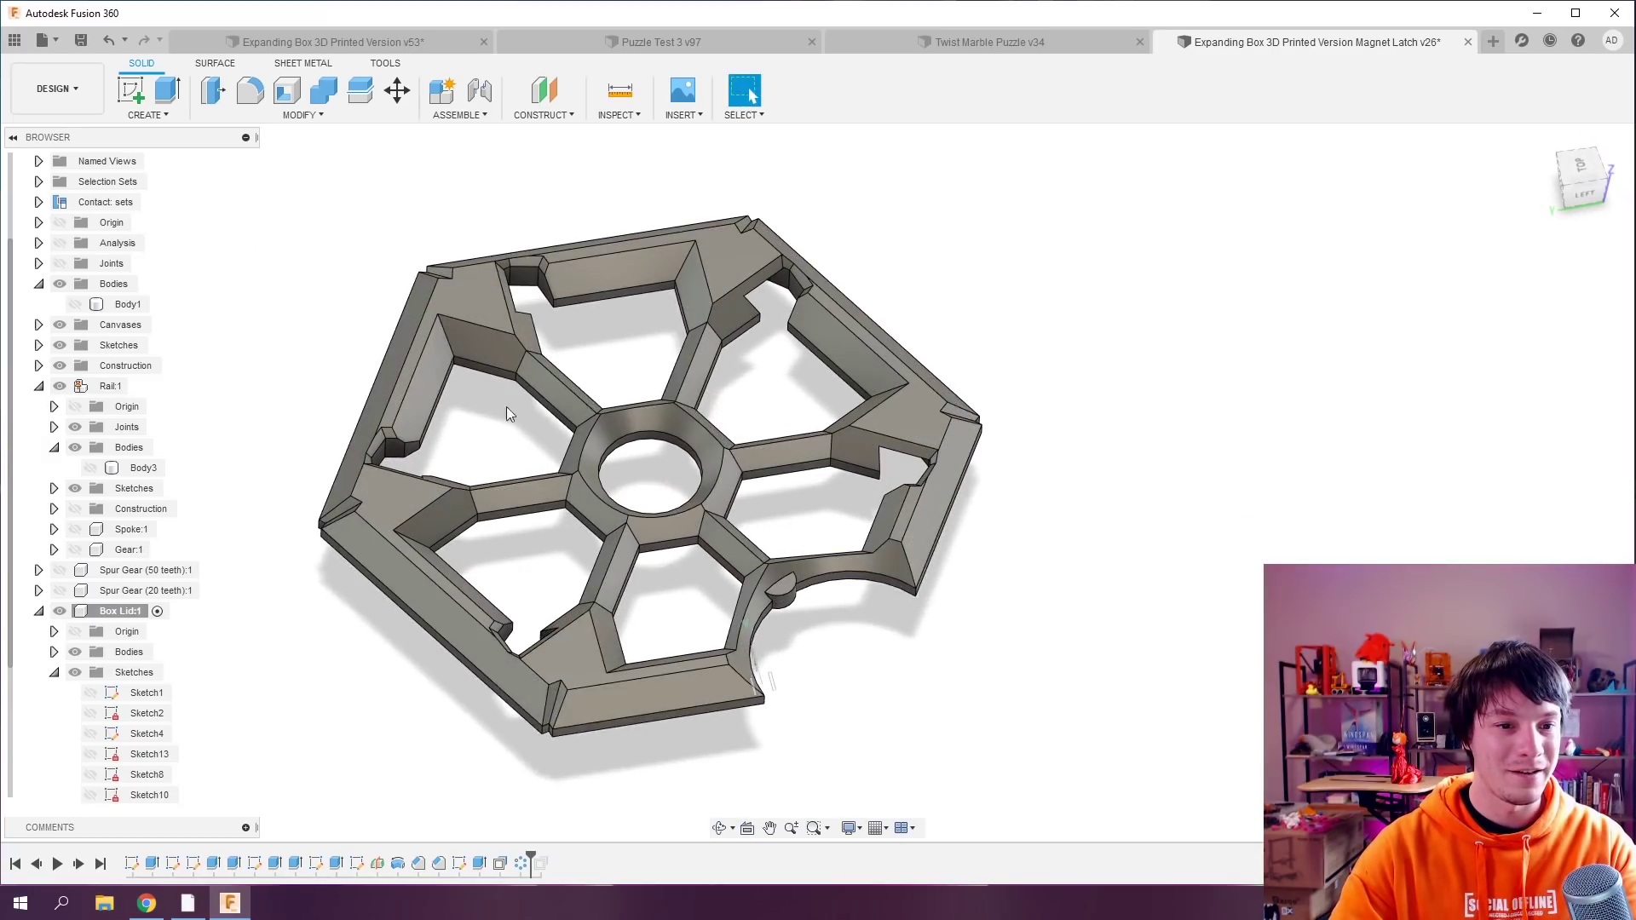
middle_click_drag(765, 401, 630, 441, "shift")
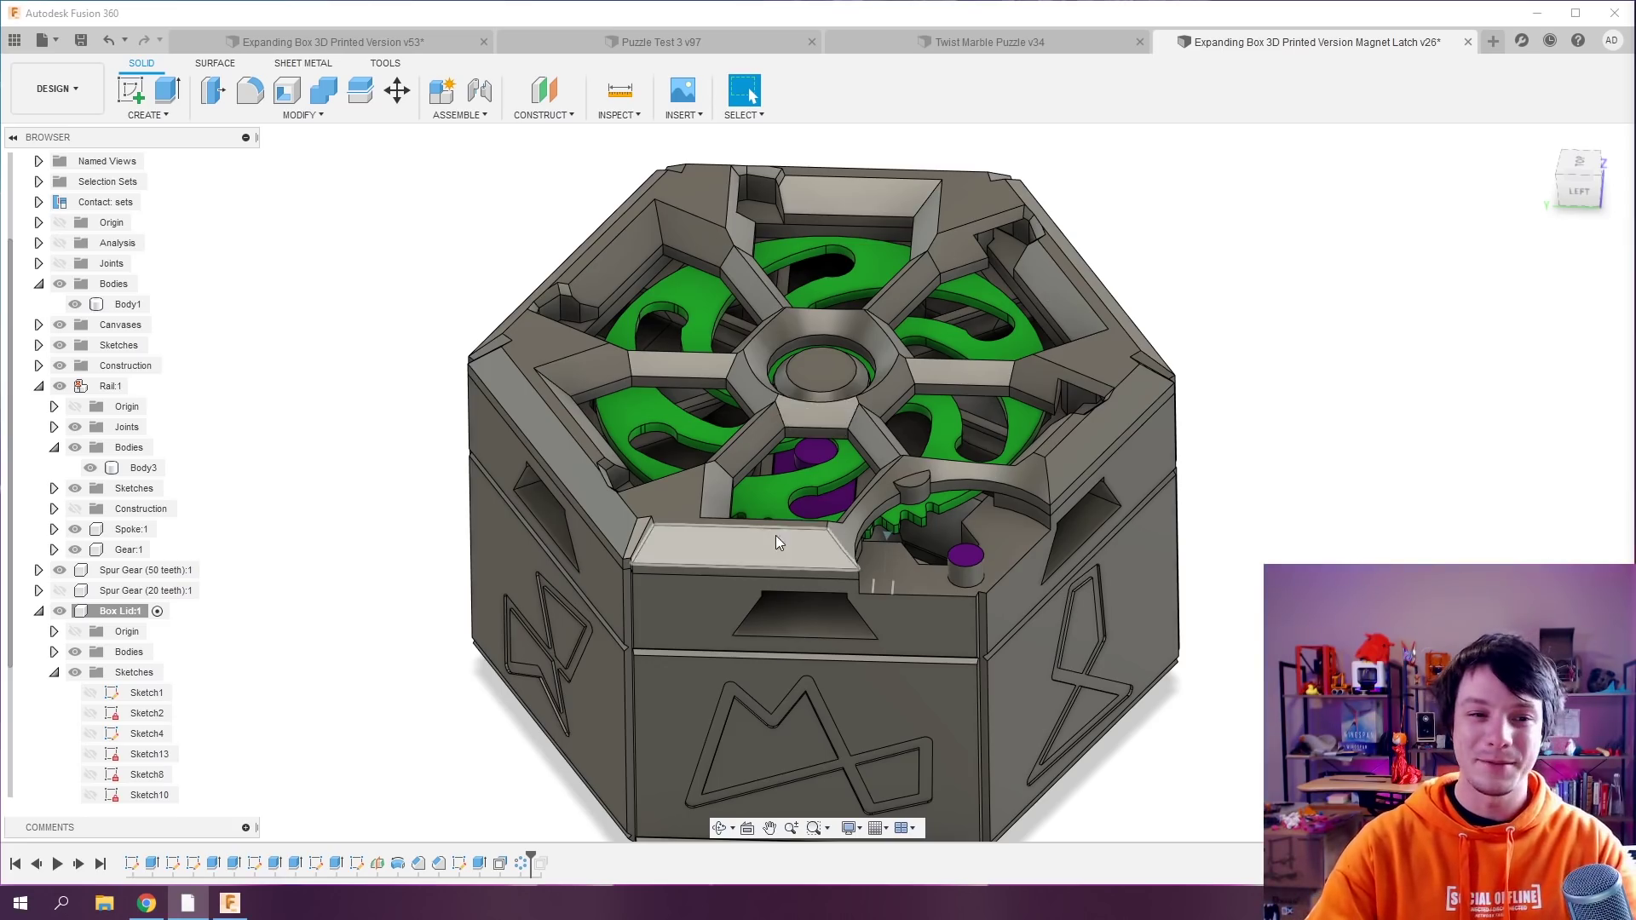
Orbit to the box's left face, fit the whole box with F6, and zoom toward the lid.
middle_click_drag(775, 535, 834, 508, "shift")
scroll(834, 508, "up", 3)
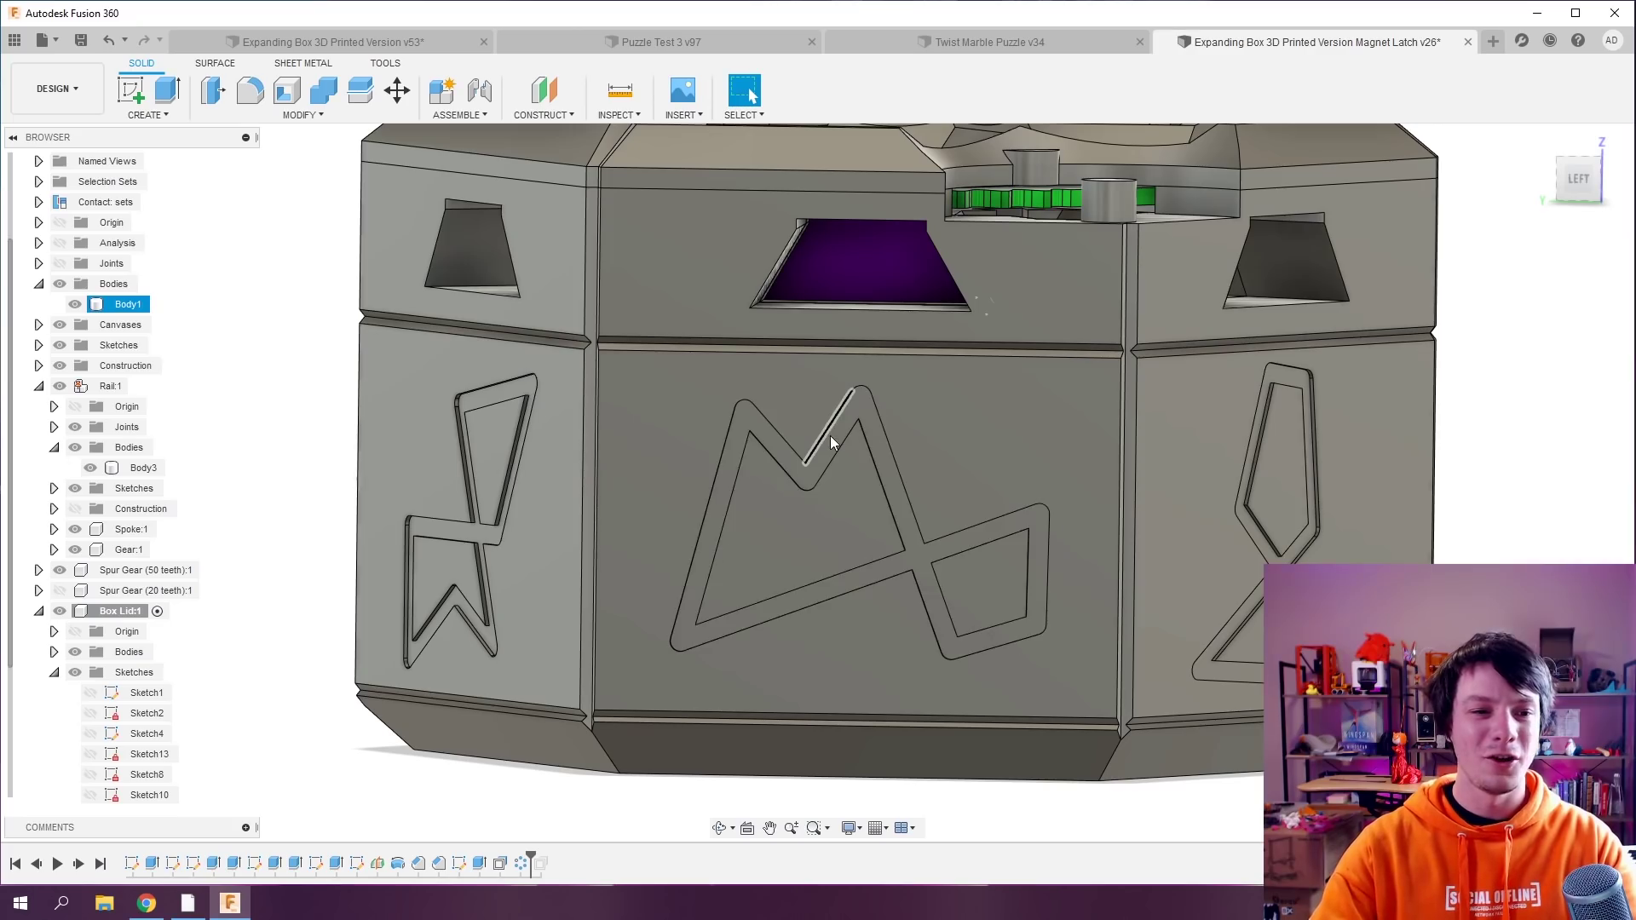
key("F6")
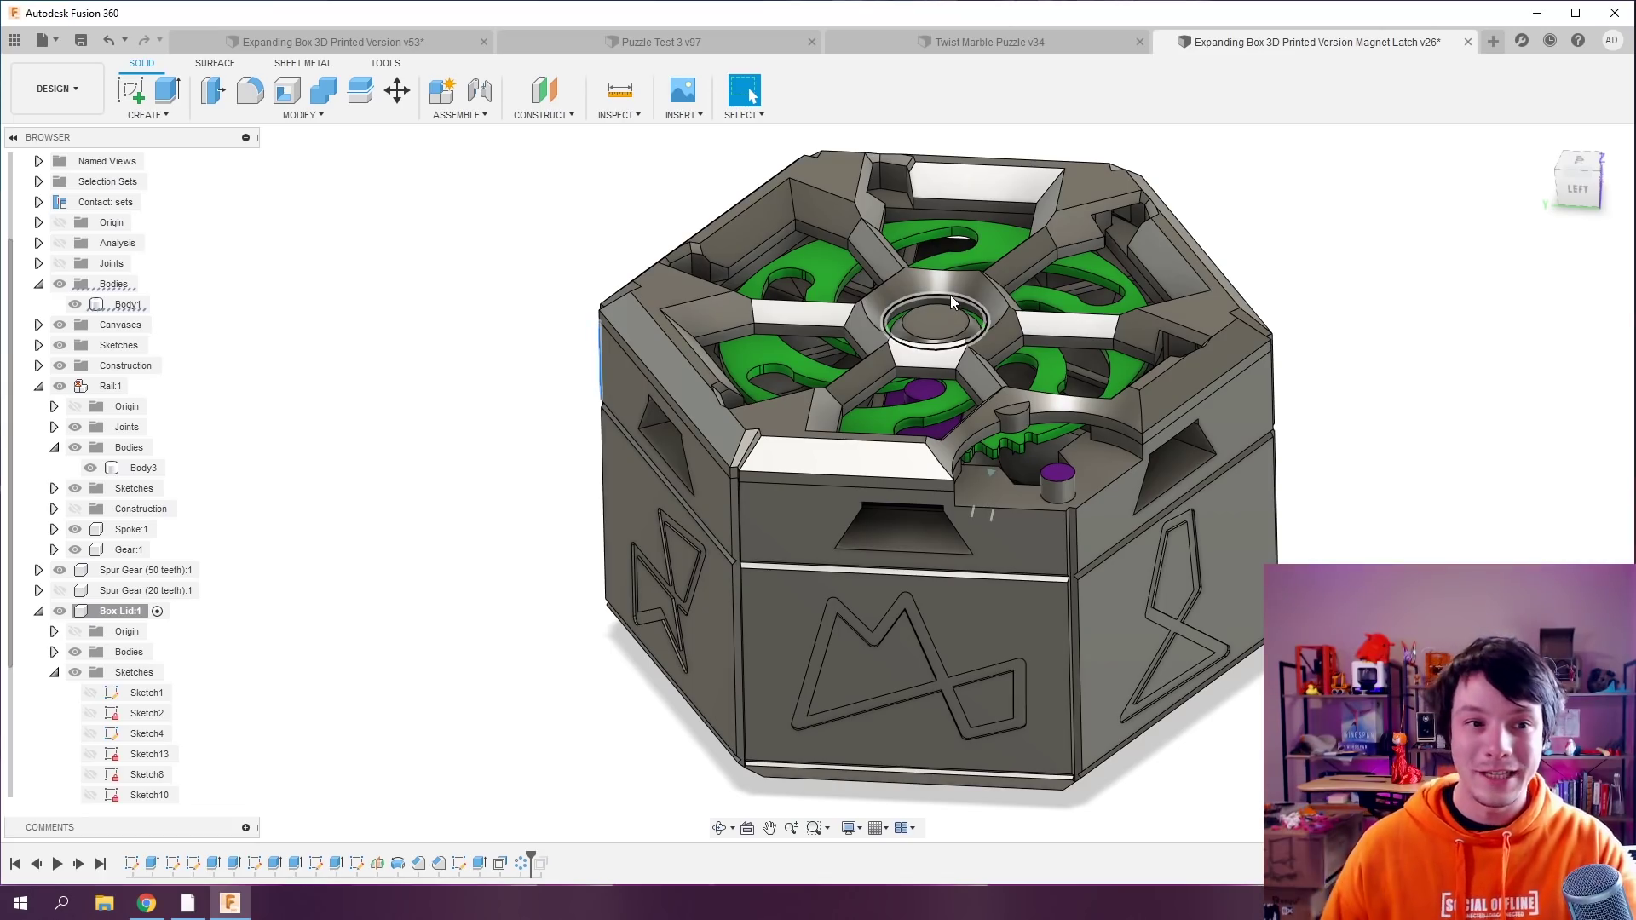
scroll(993, 496, "up", 5)
scroll(917, 445, "up", 2)
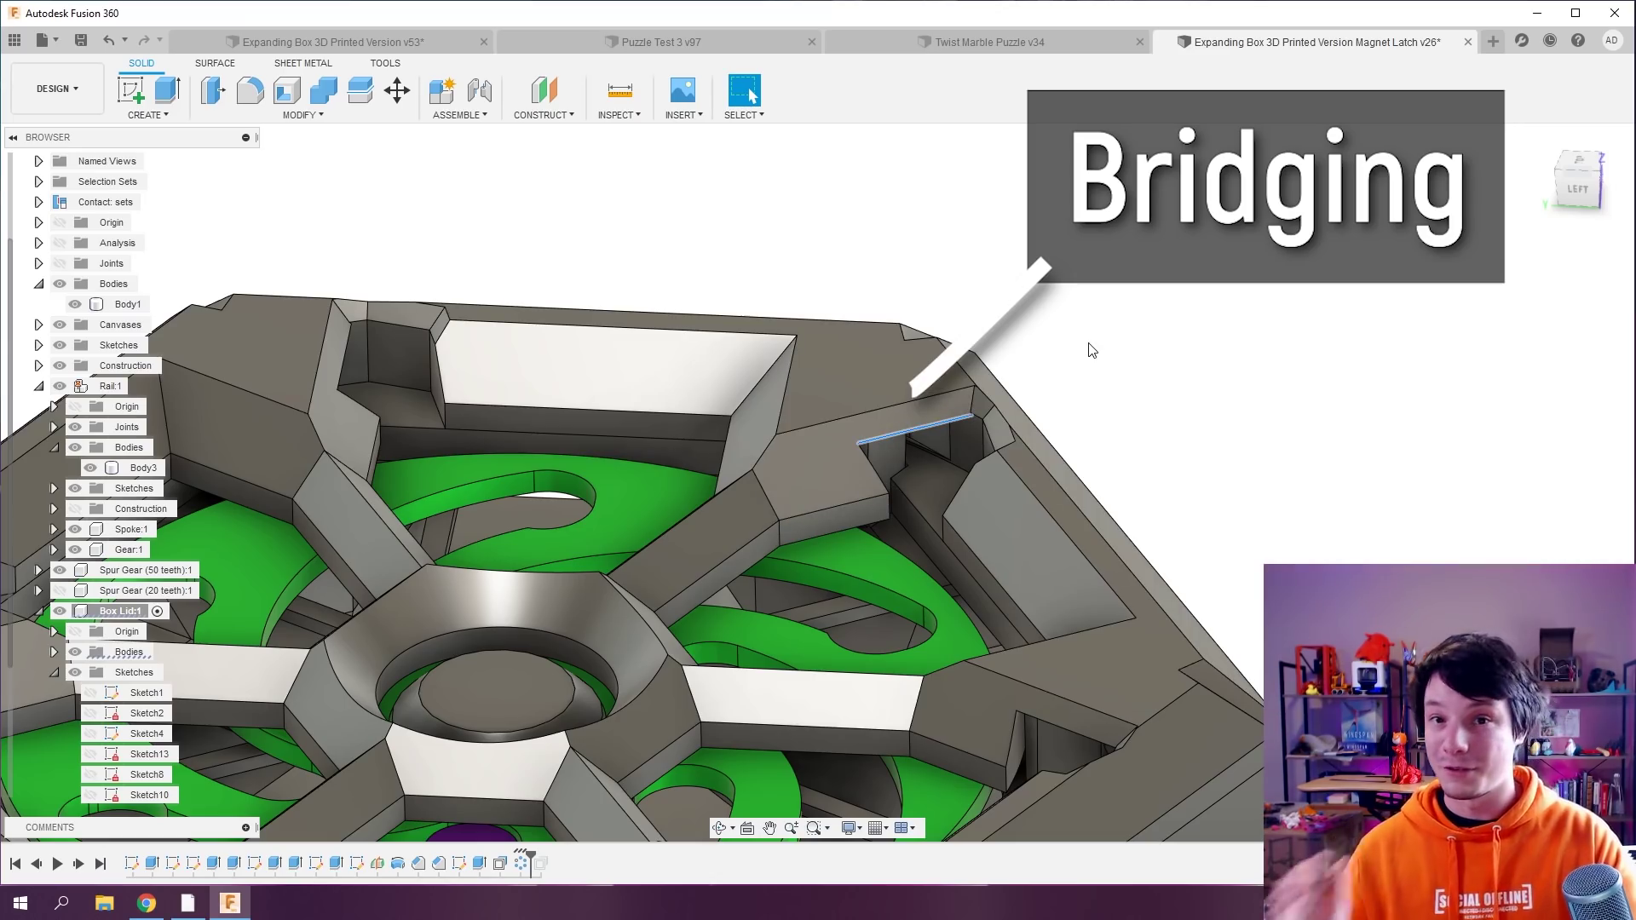
scroll(880, 292, "down", 10)
middle_click_drag(880, 292, 460, 375, "shift")
scroll(464, 388, "up", 2)
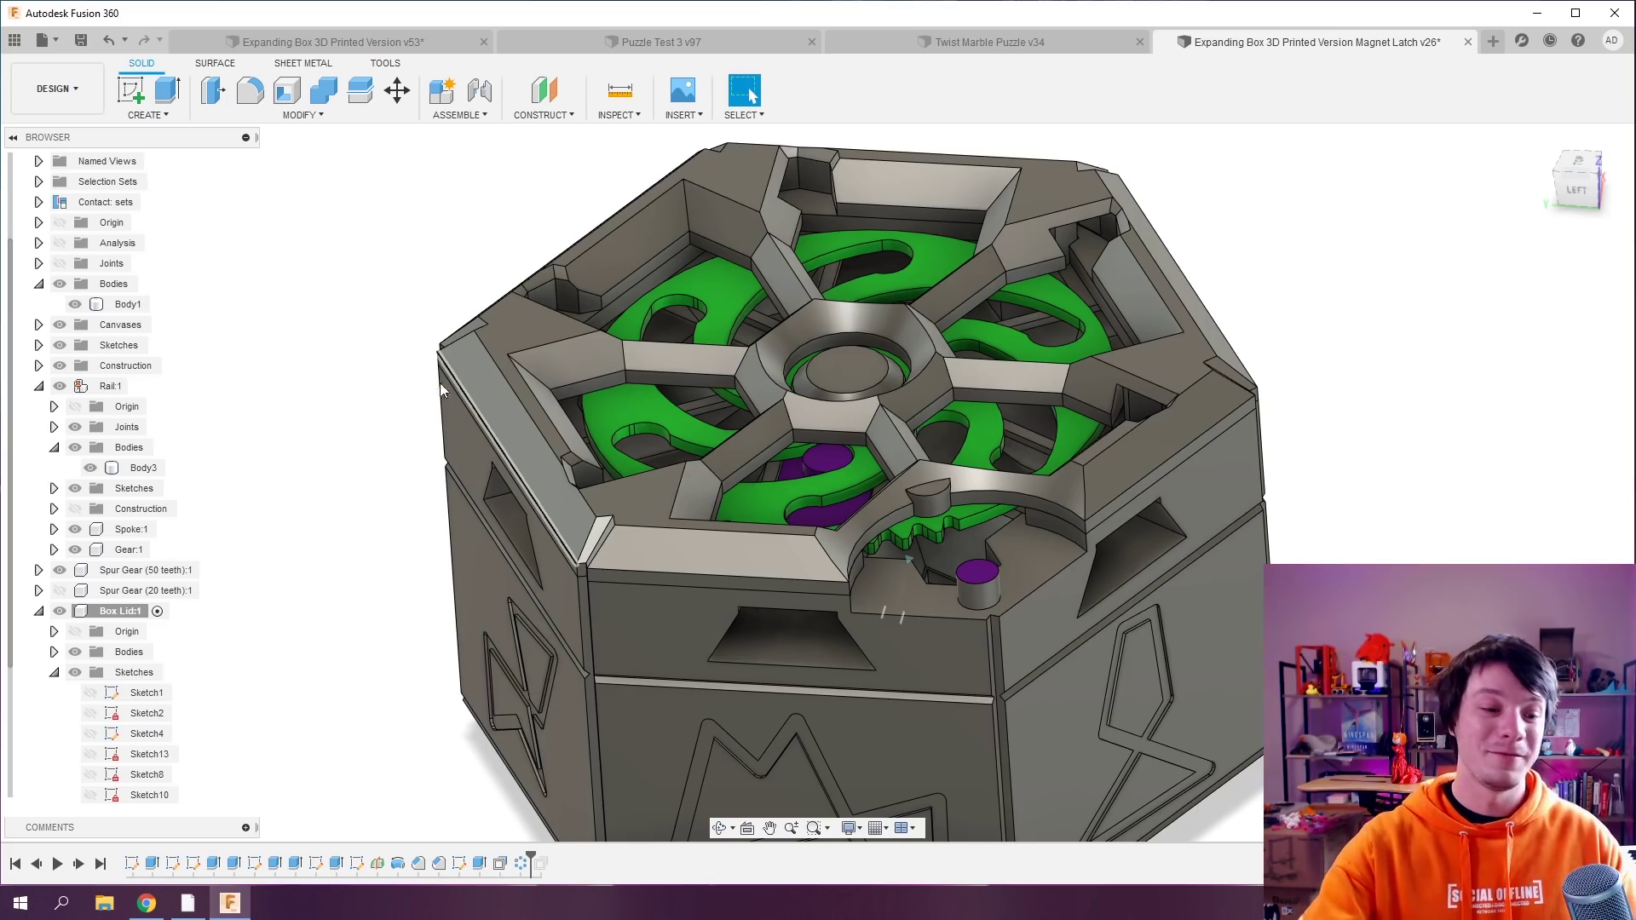
middle_click_drag(835, 221, 744, 285, "shift")
middle_click_drag(455, 275, 504, 298, "shift")
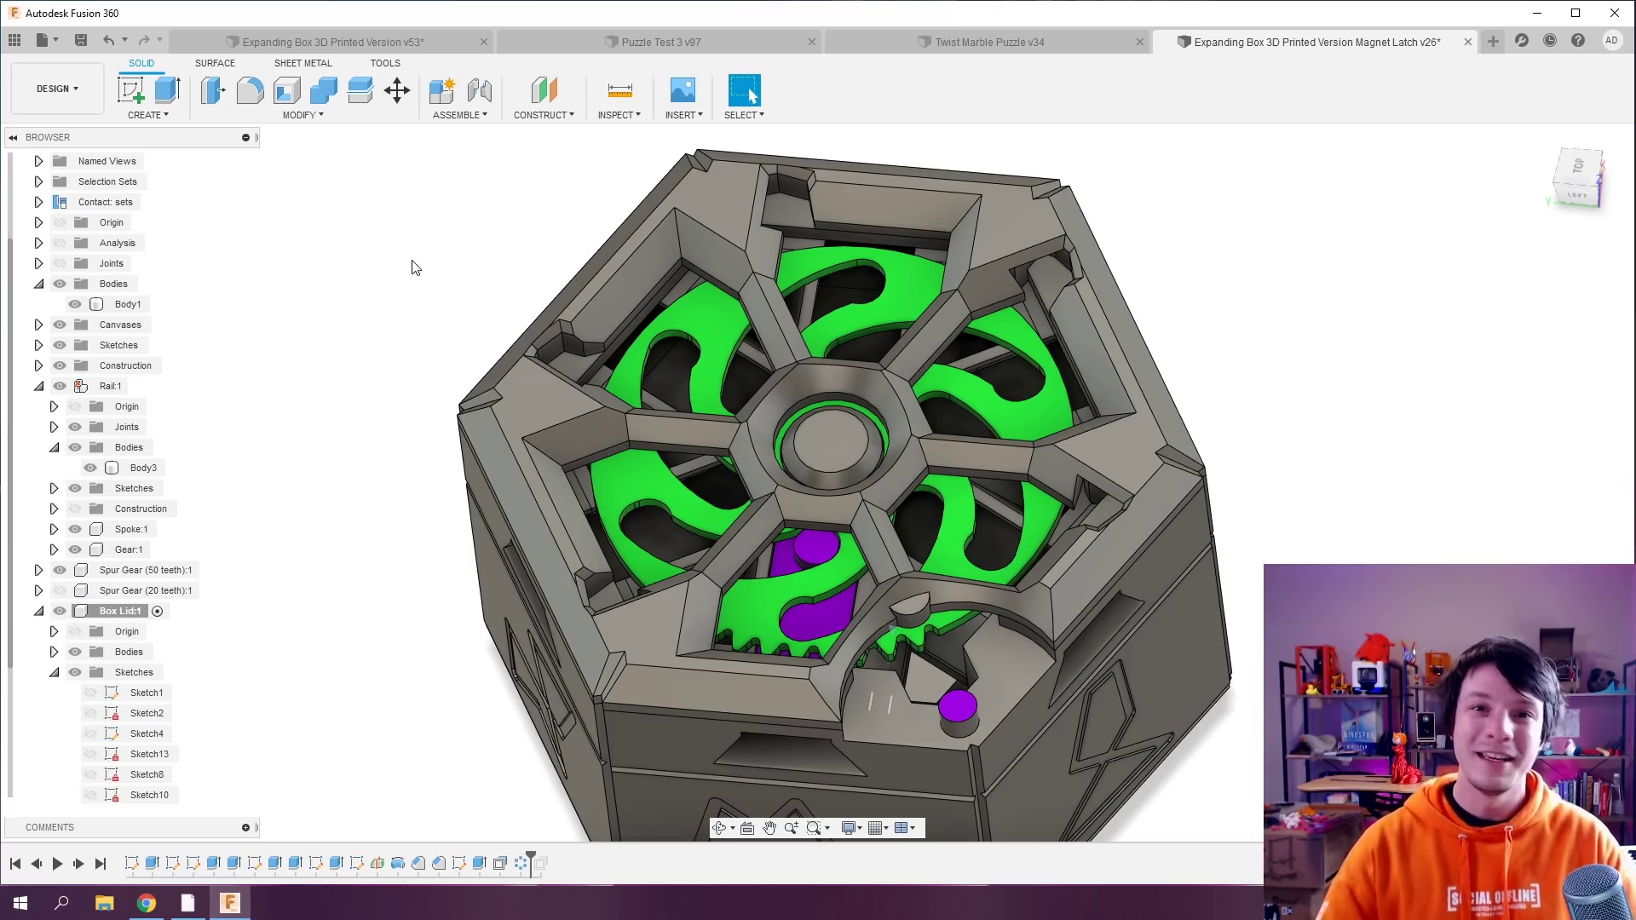